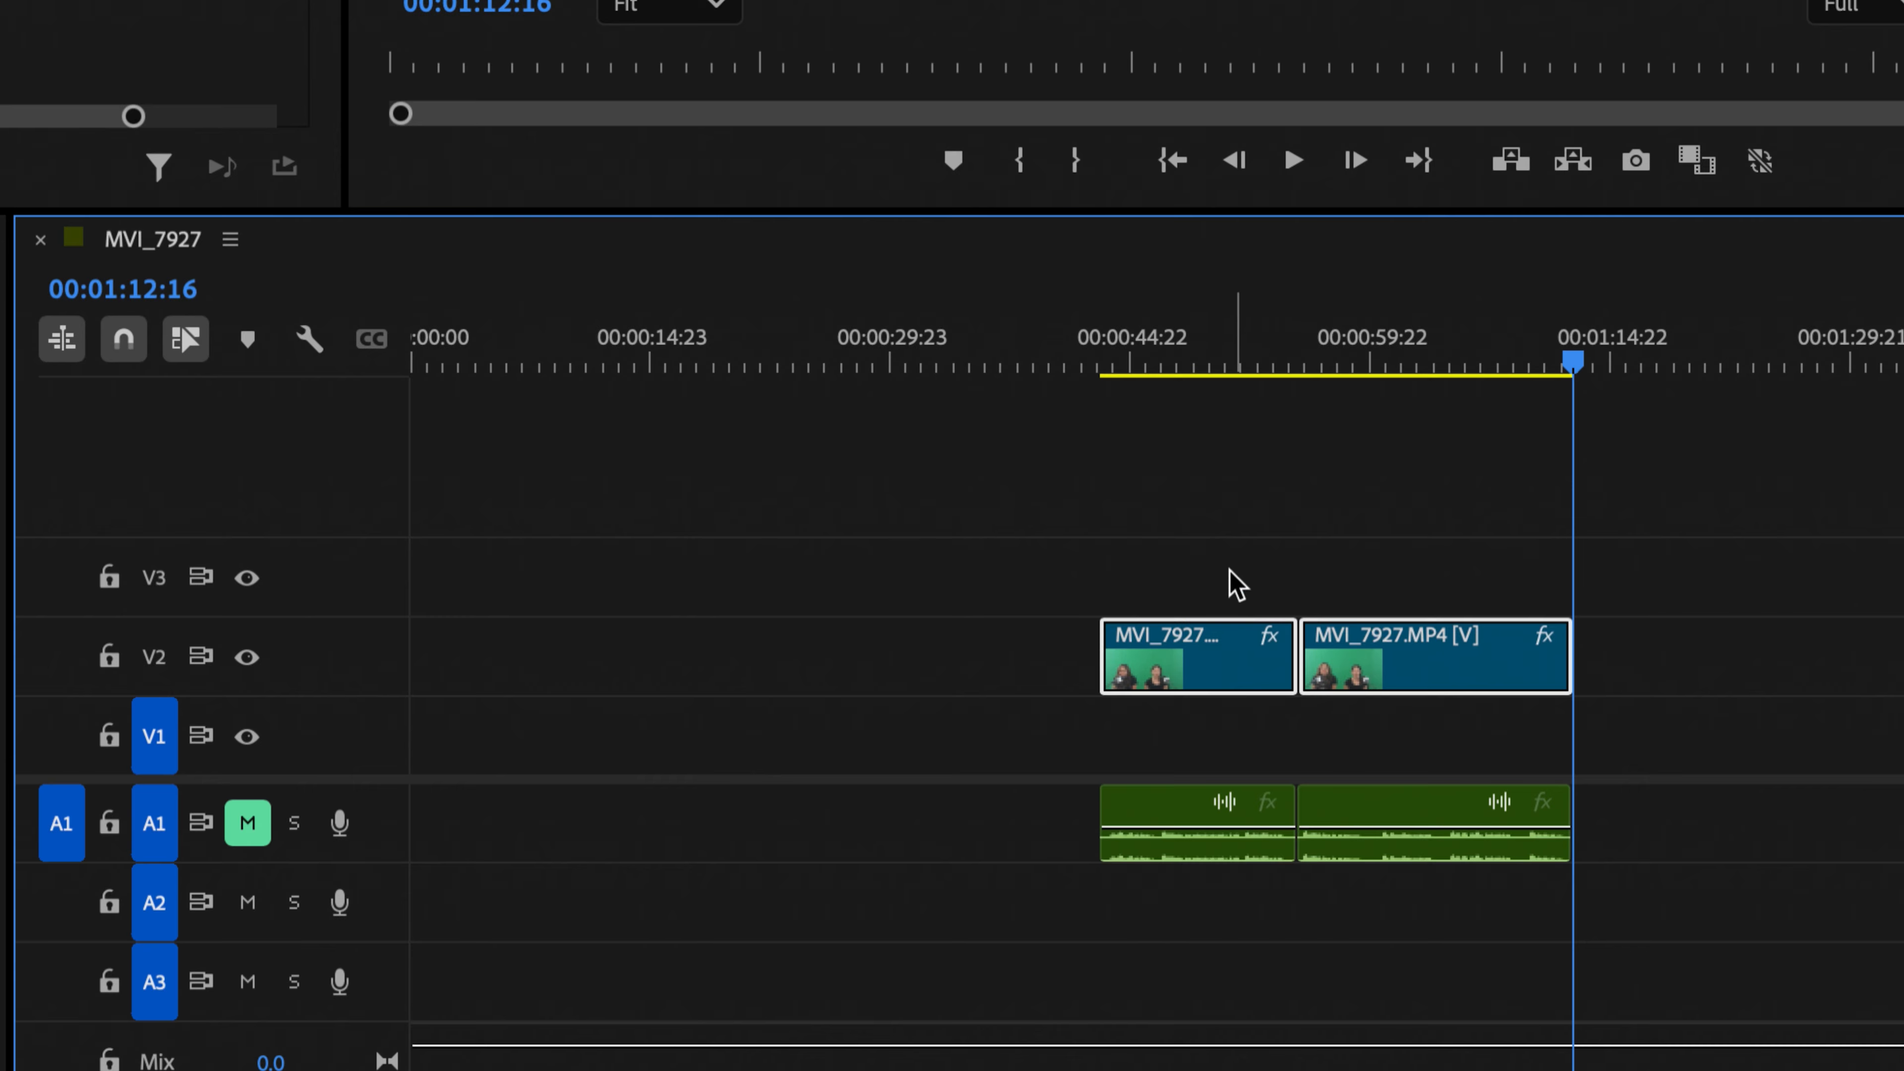
# Step: Move the two clips earlier on the timeline, then undo the move
pyautogui.moveTo(1233, 573); pyautogui.dragTo(1347, 667)
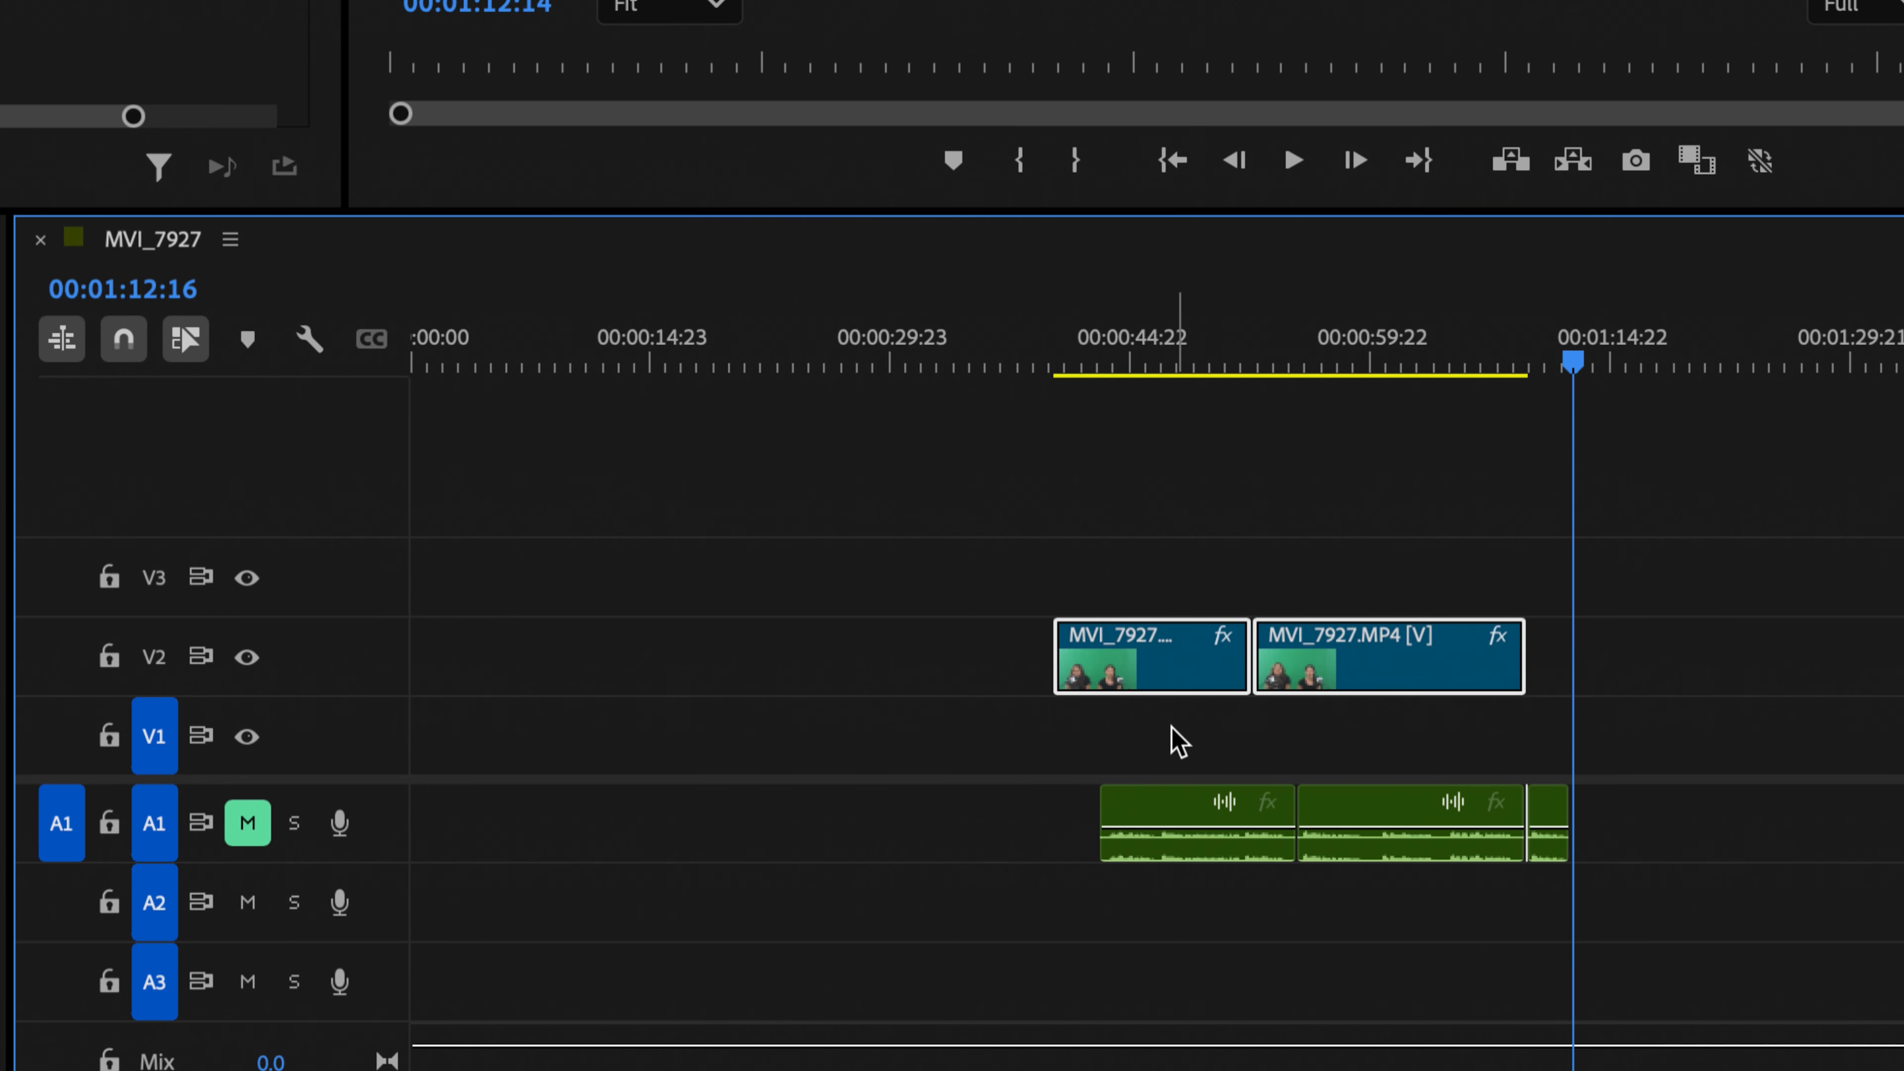
pyautogui.press('super+z')
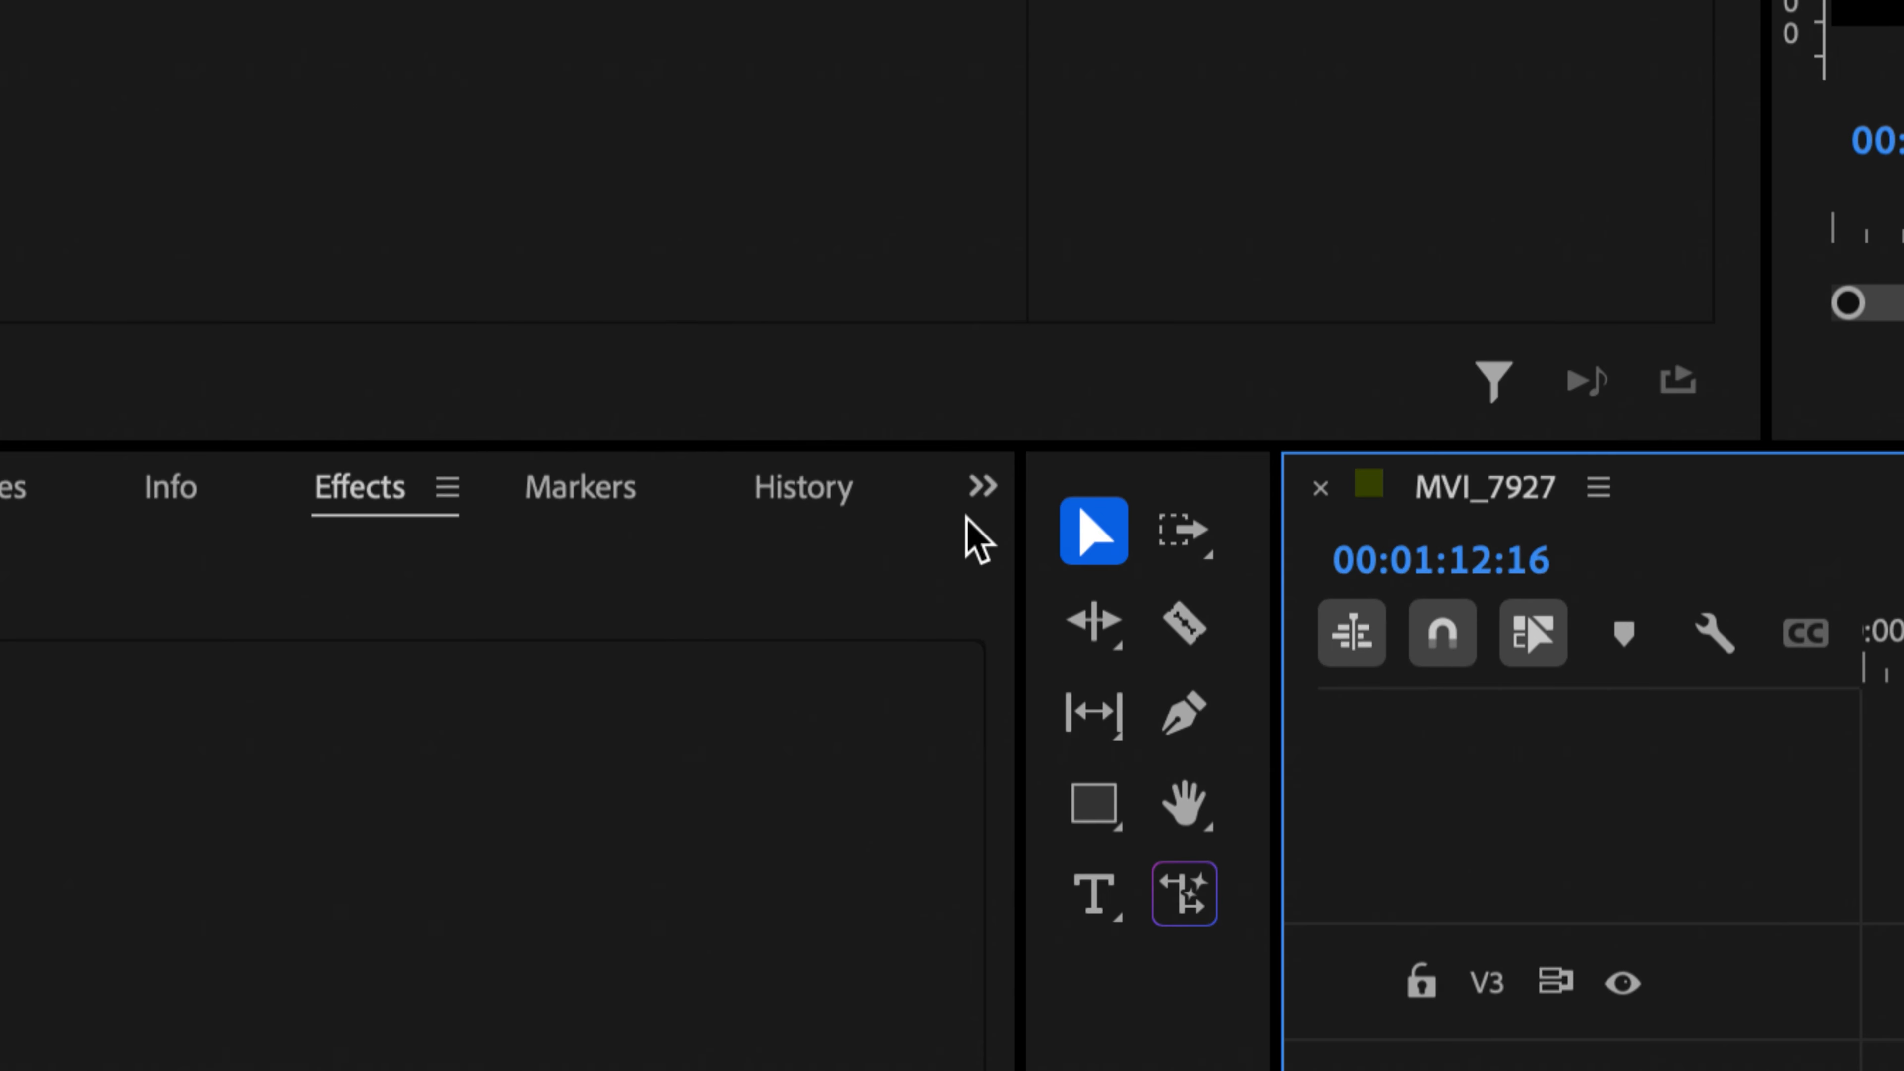
# Step: Bring up the Project panel for girls soccer edit from the panel overflow list
pyautogui.click(981, 491)
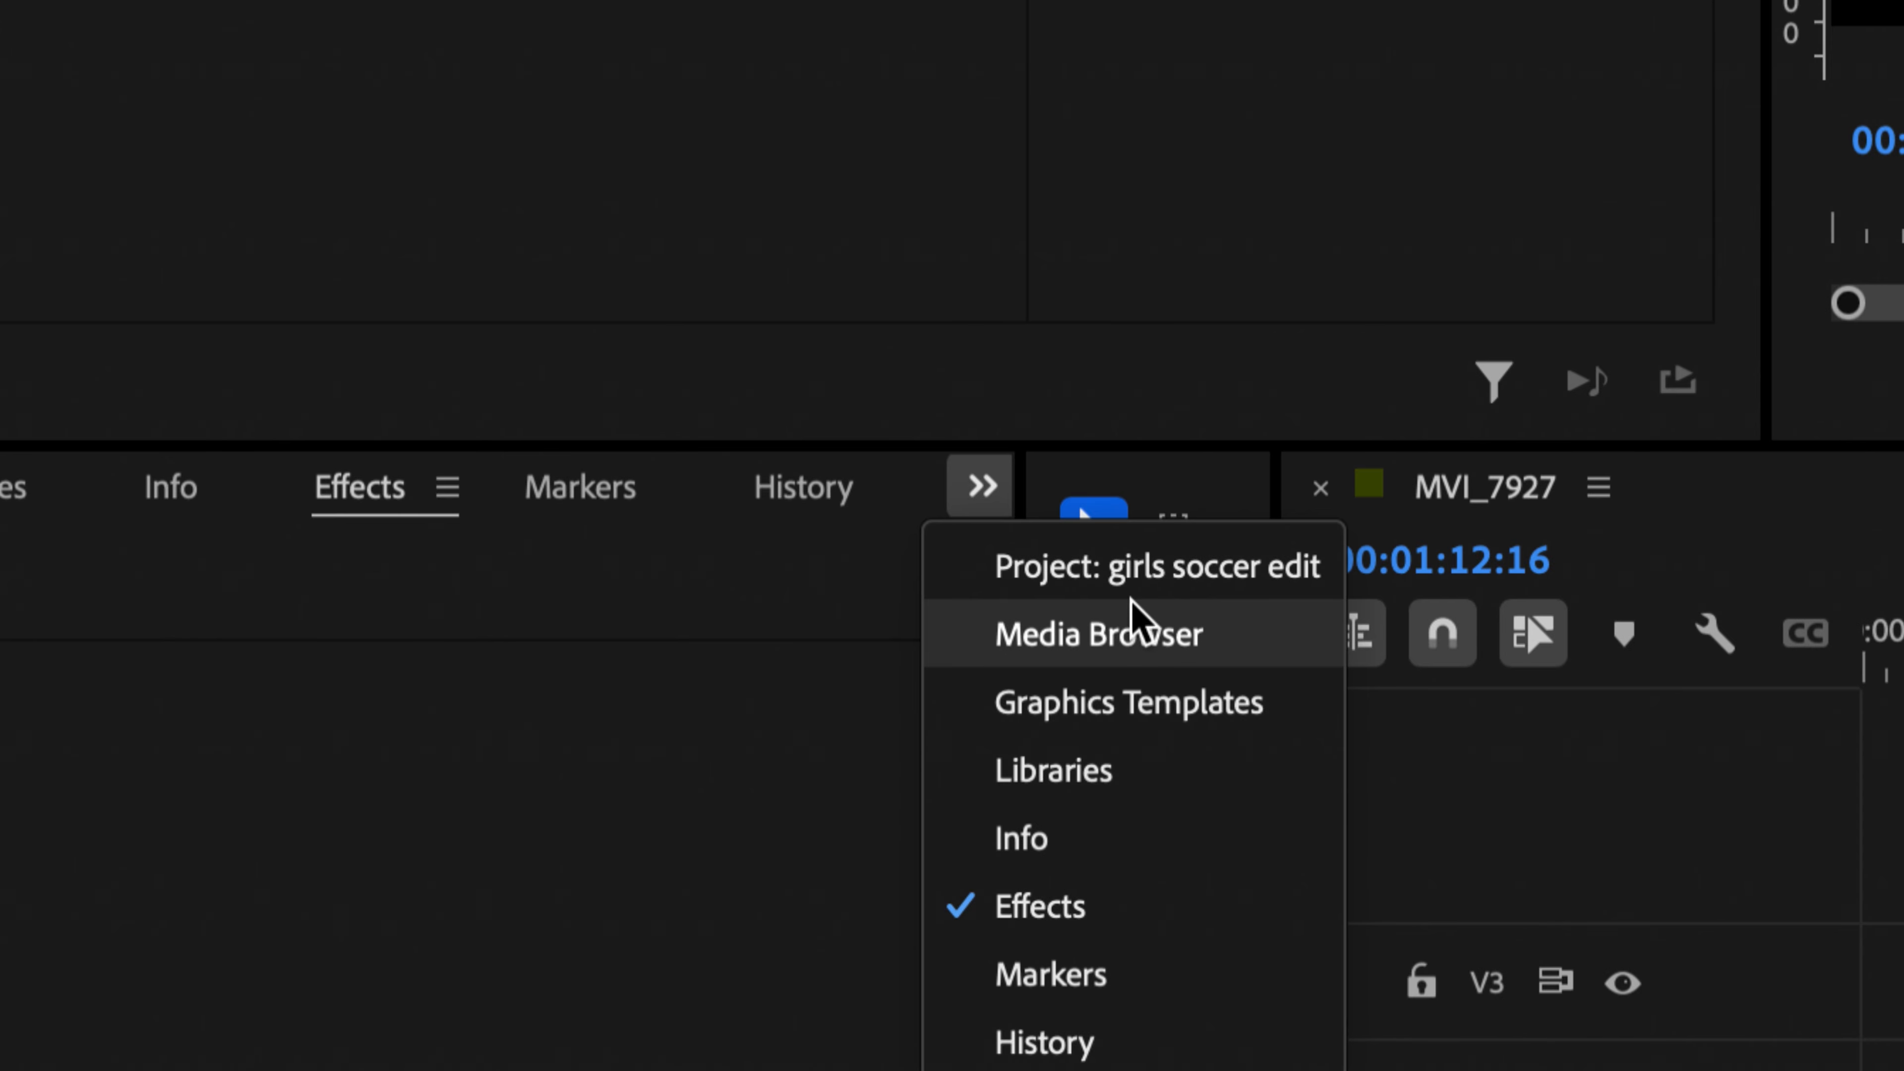
pyautogui.click(1241, 585)
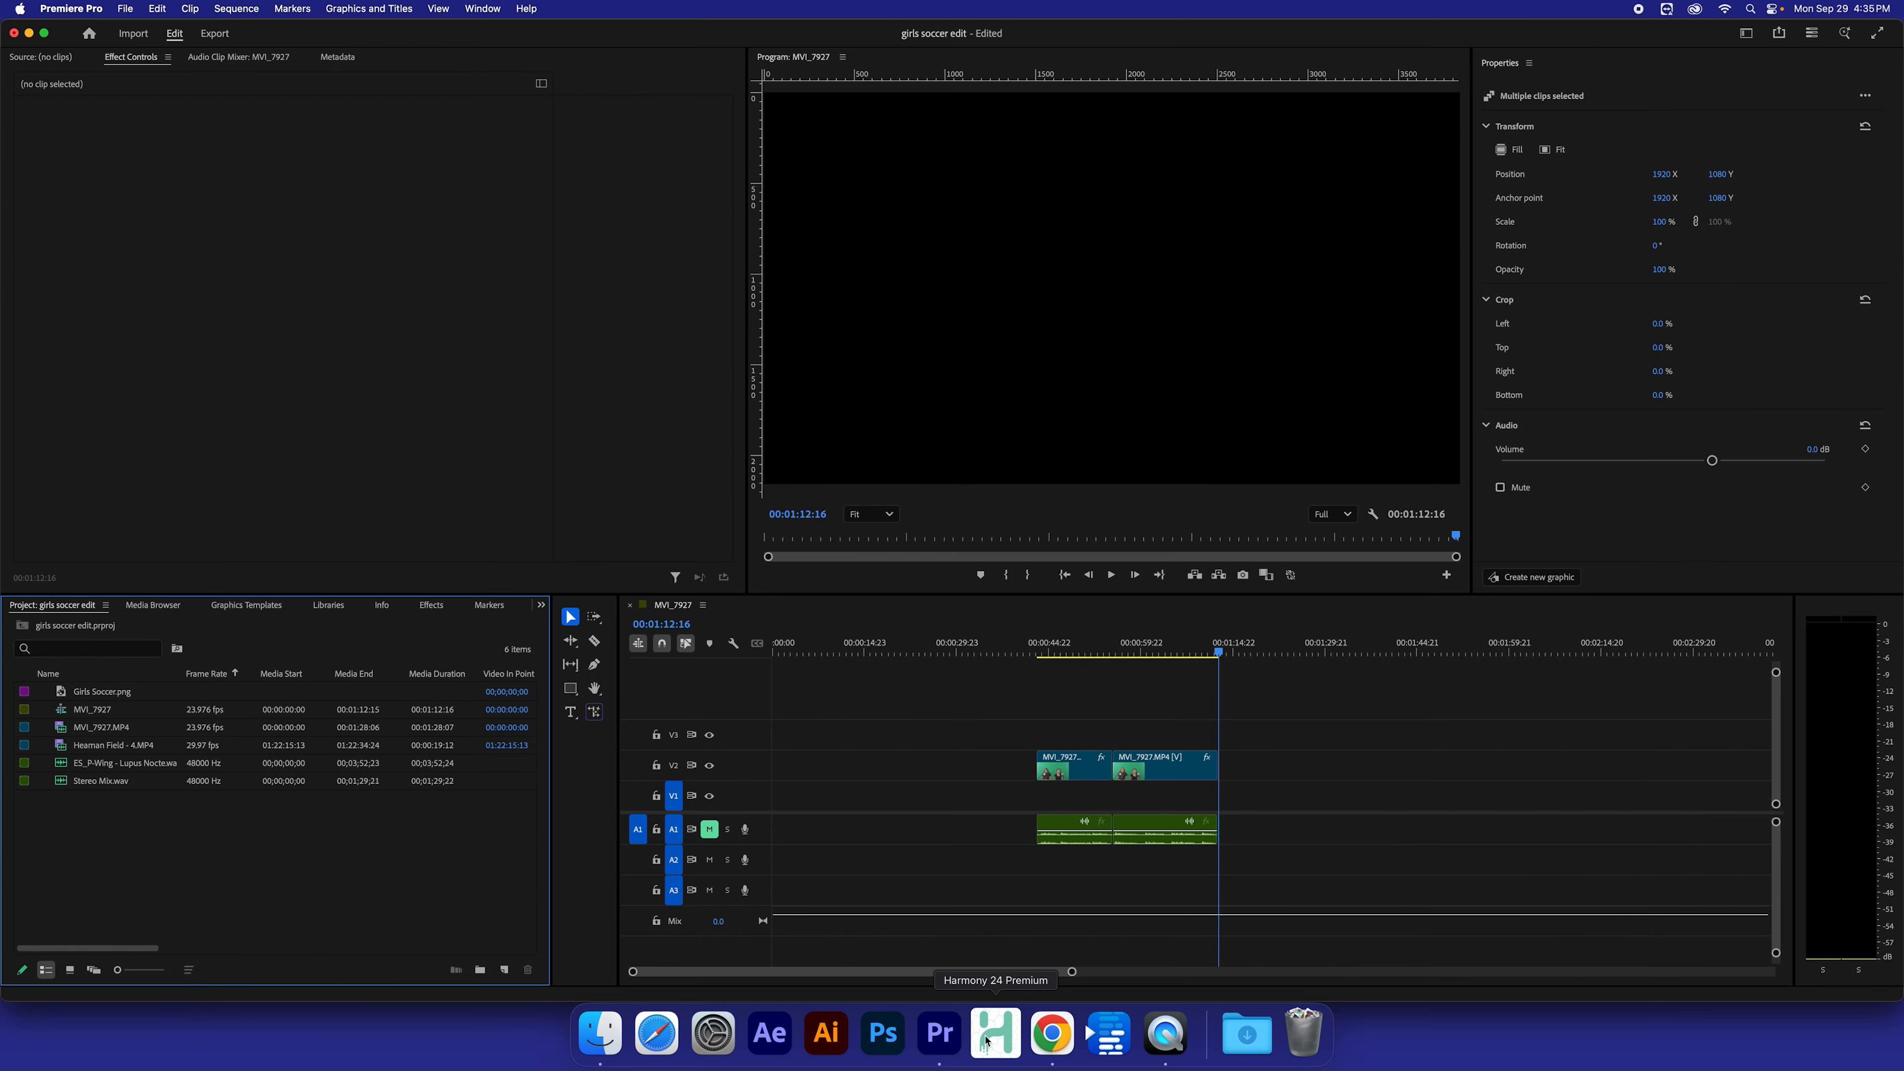
# Step: Switch to Chrome and open unsplash.com from the address bar
pyautogui.click(1053, 1035)
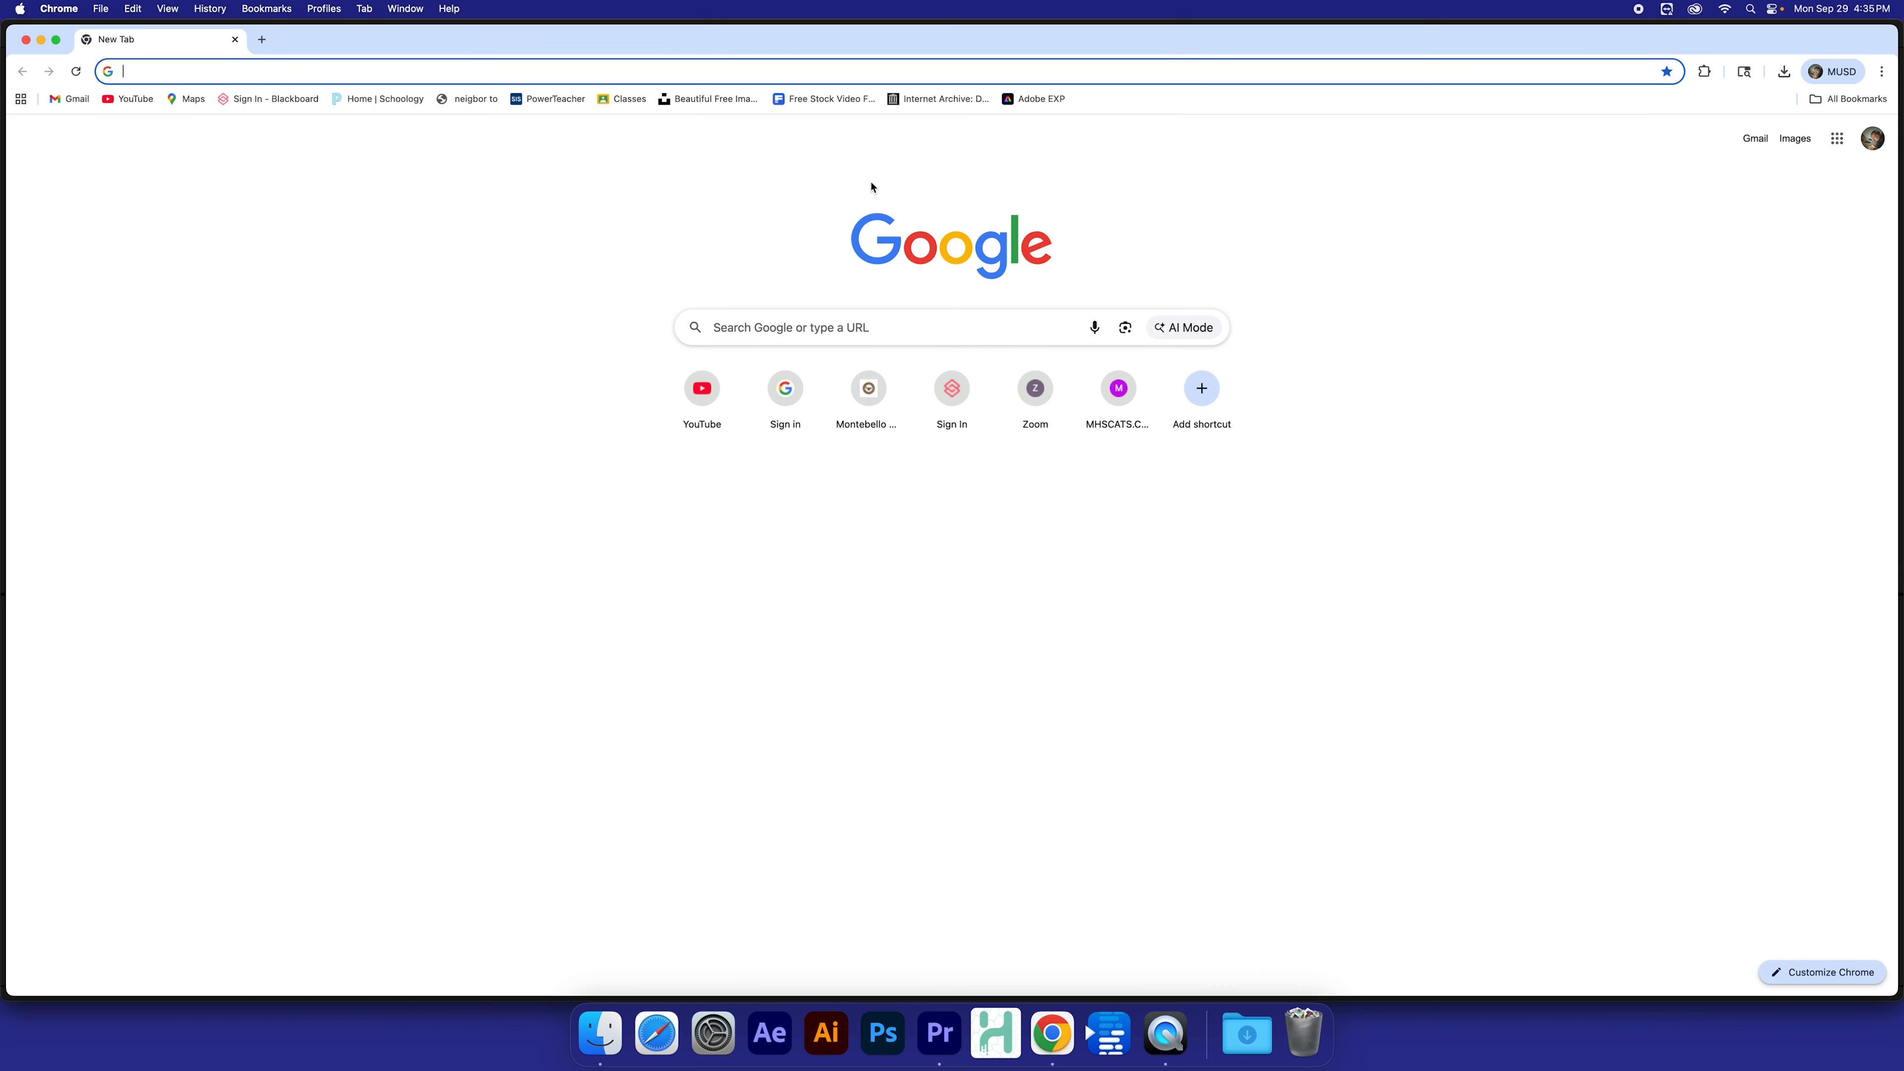
pyautogui.click(655, 73)
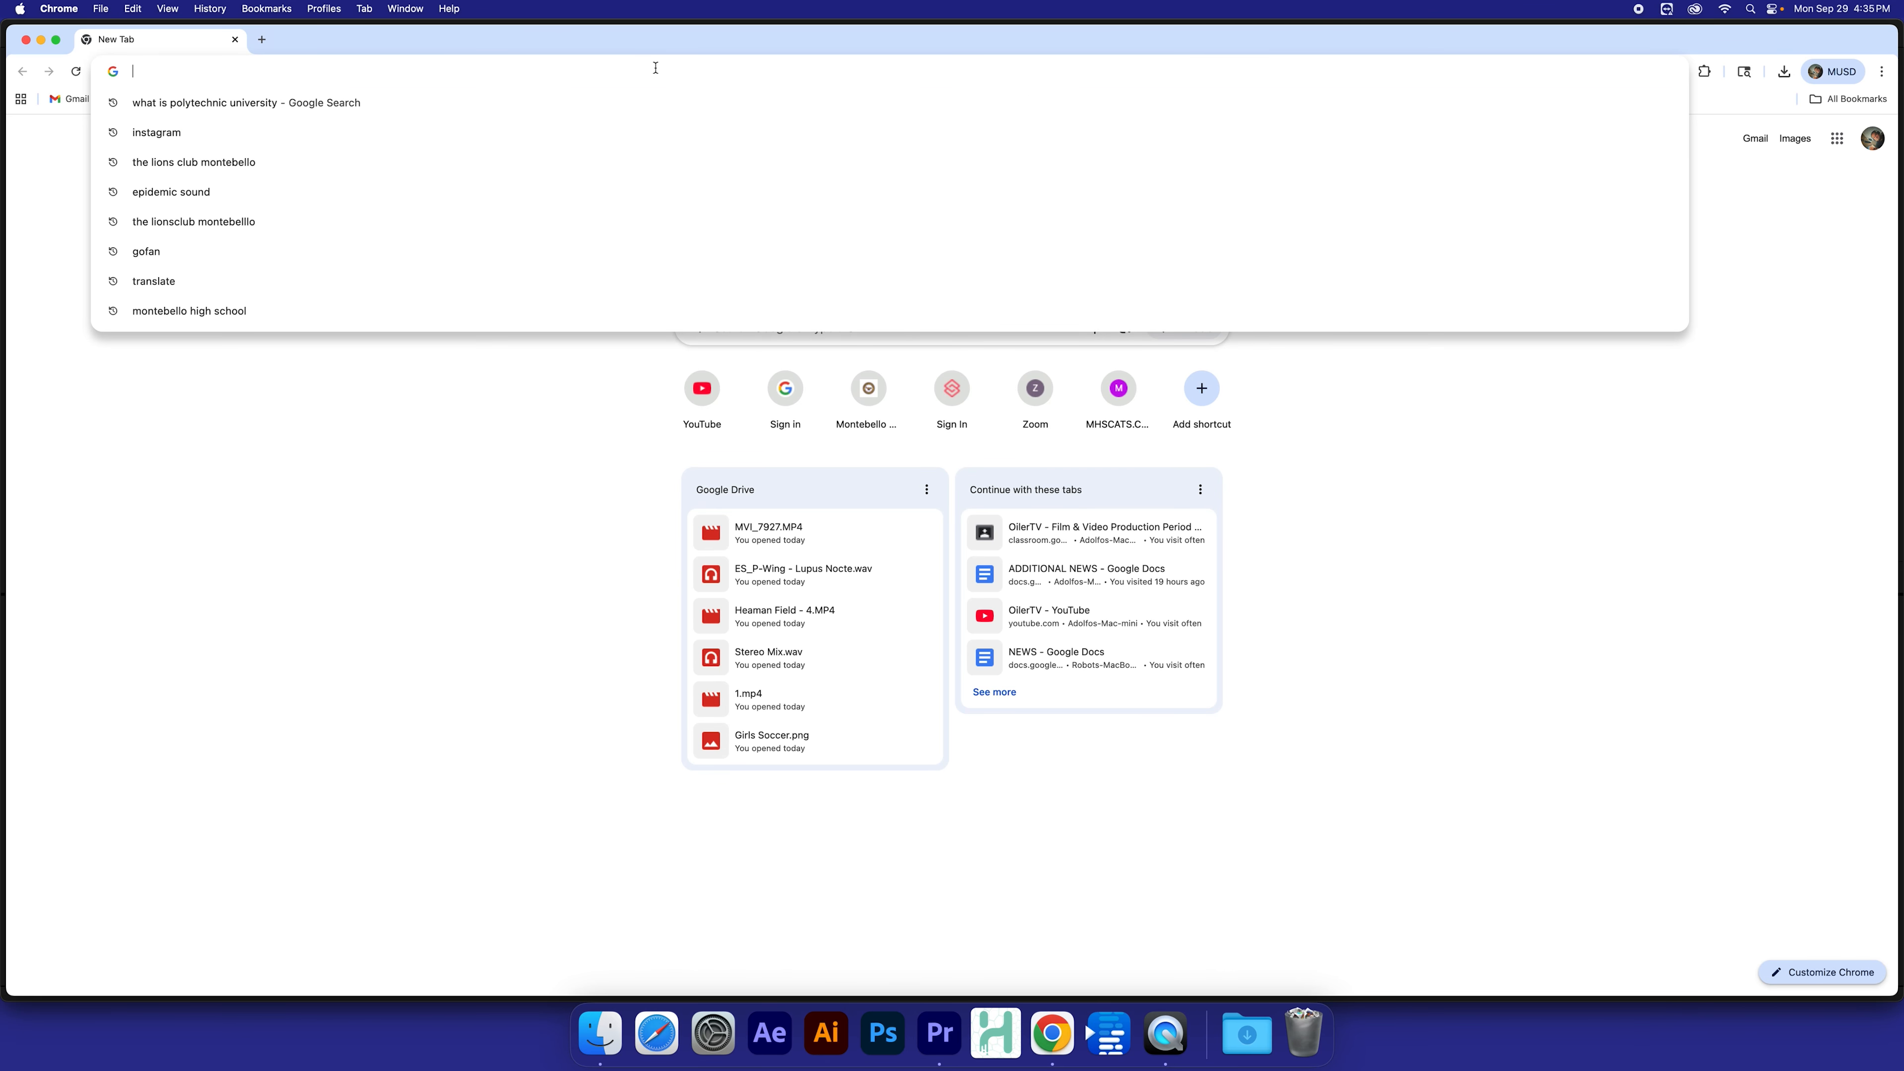
pyautogui.write('uns')
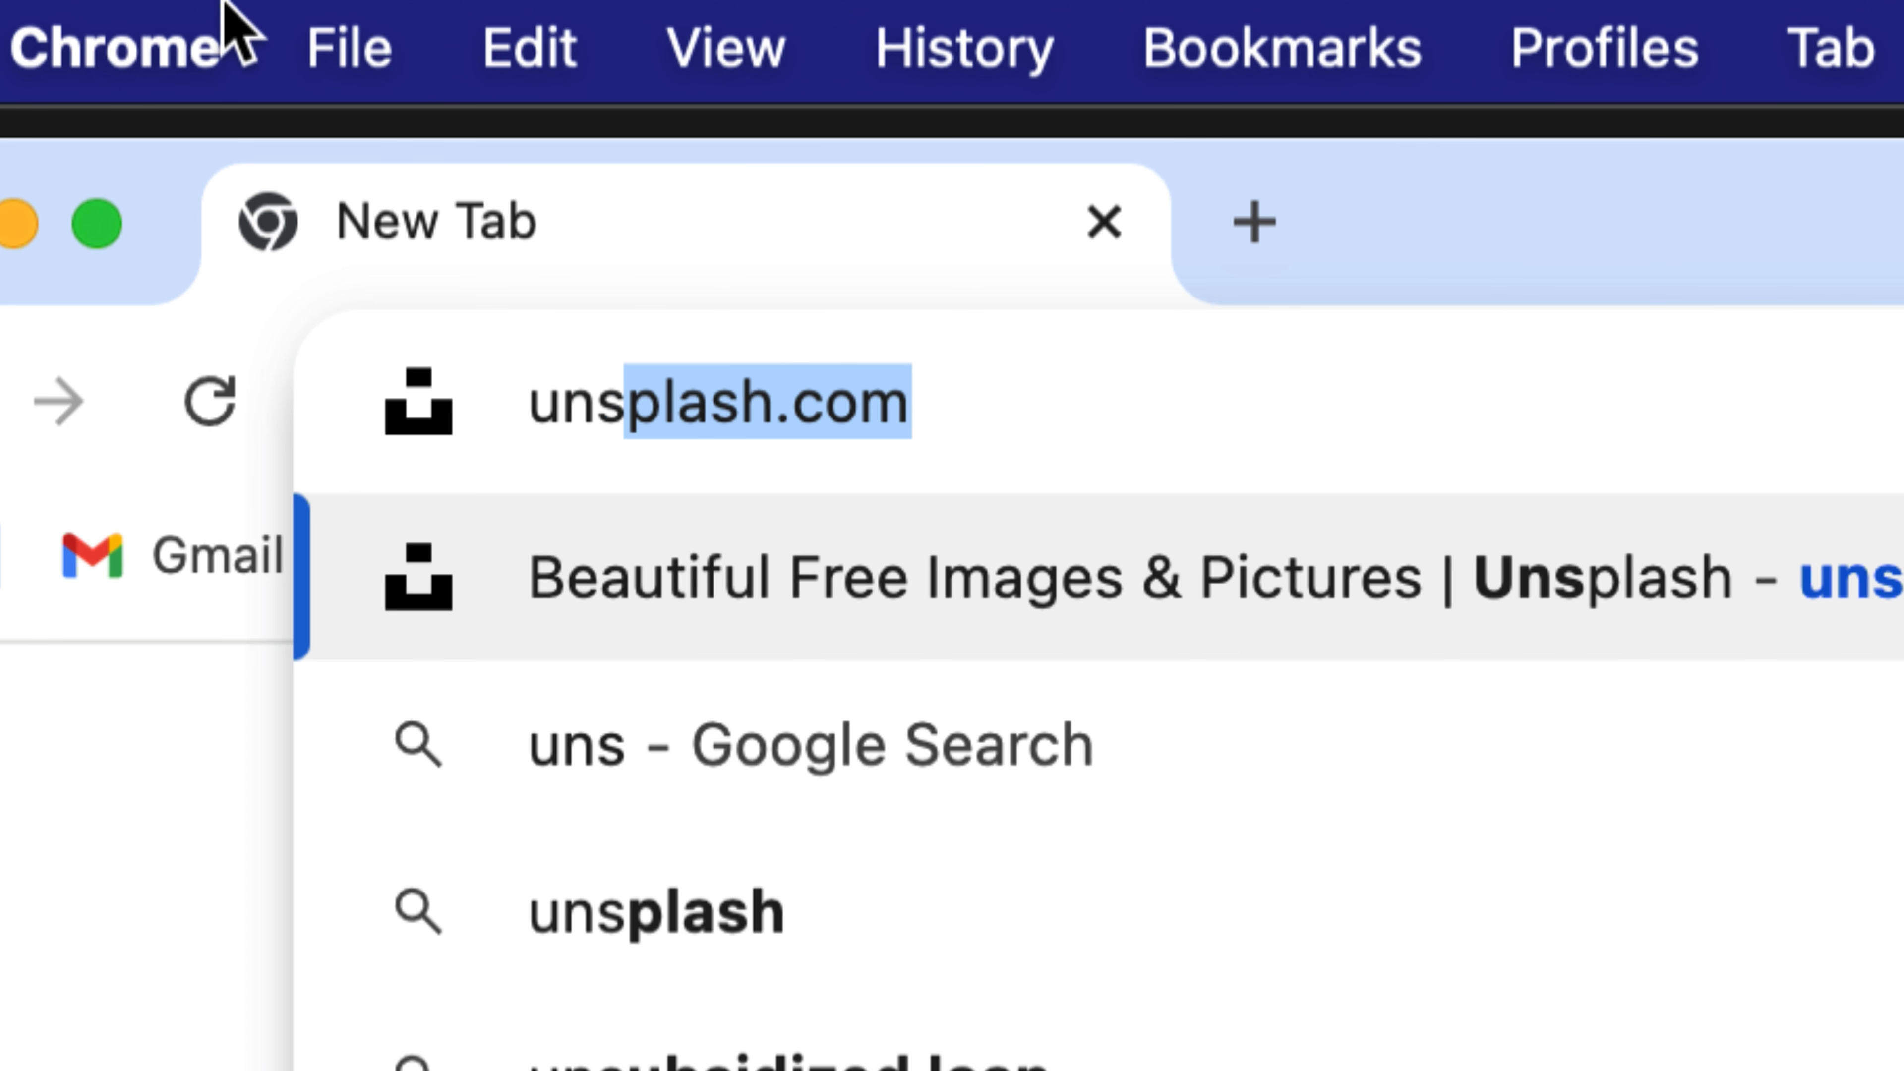
pyautogui.press('Return')
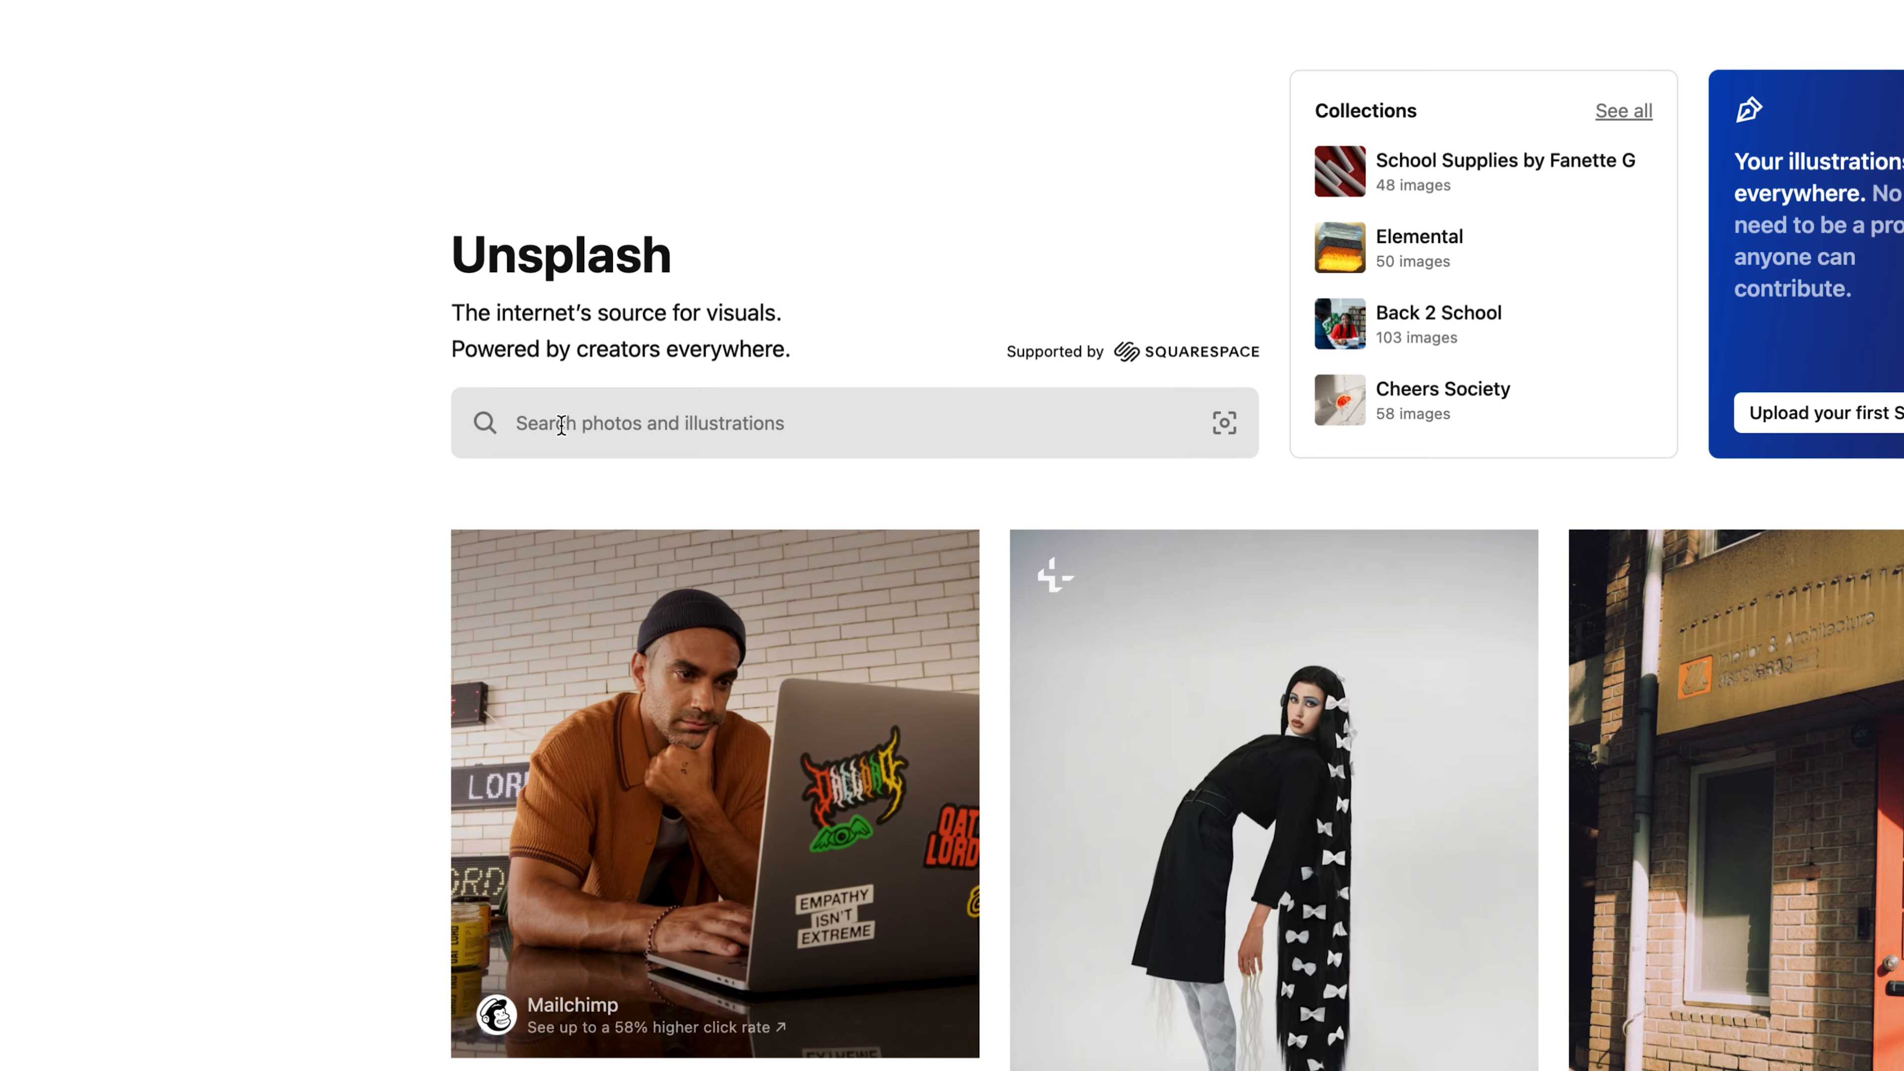
# Step: Search Unsplash for soccer field photos
pyautogui.rightClick(568, 425)
pyautogui.click(560, 416)
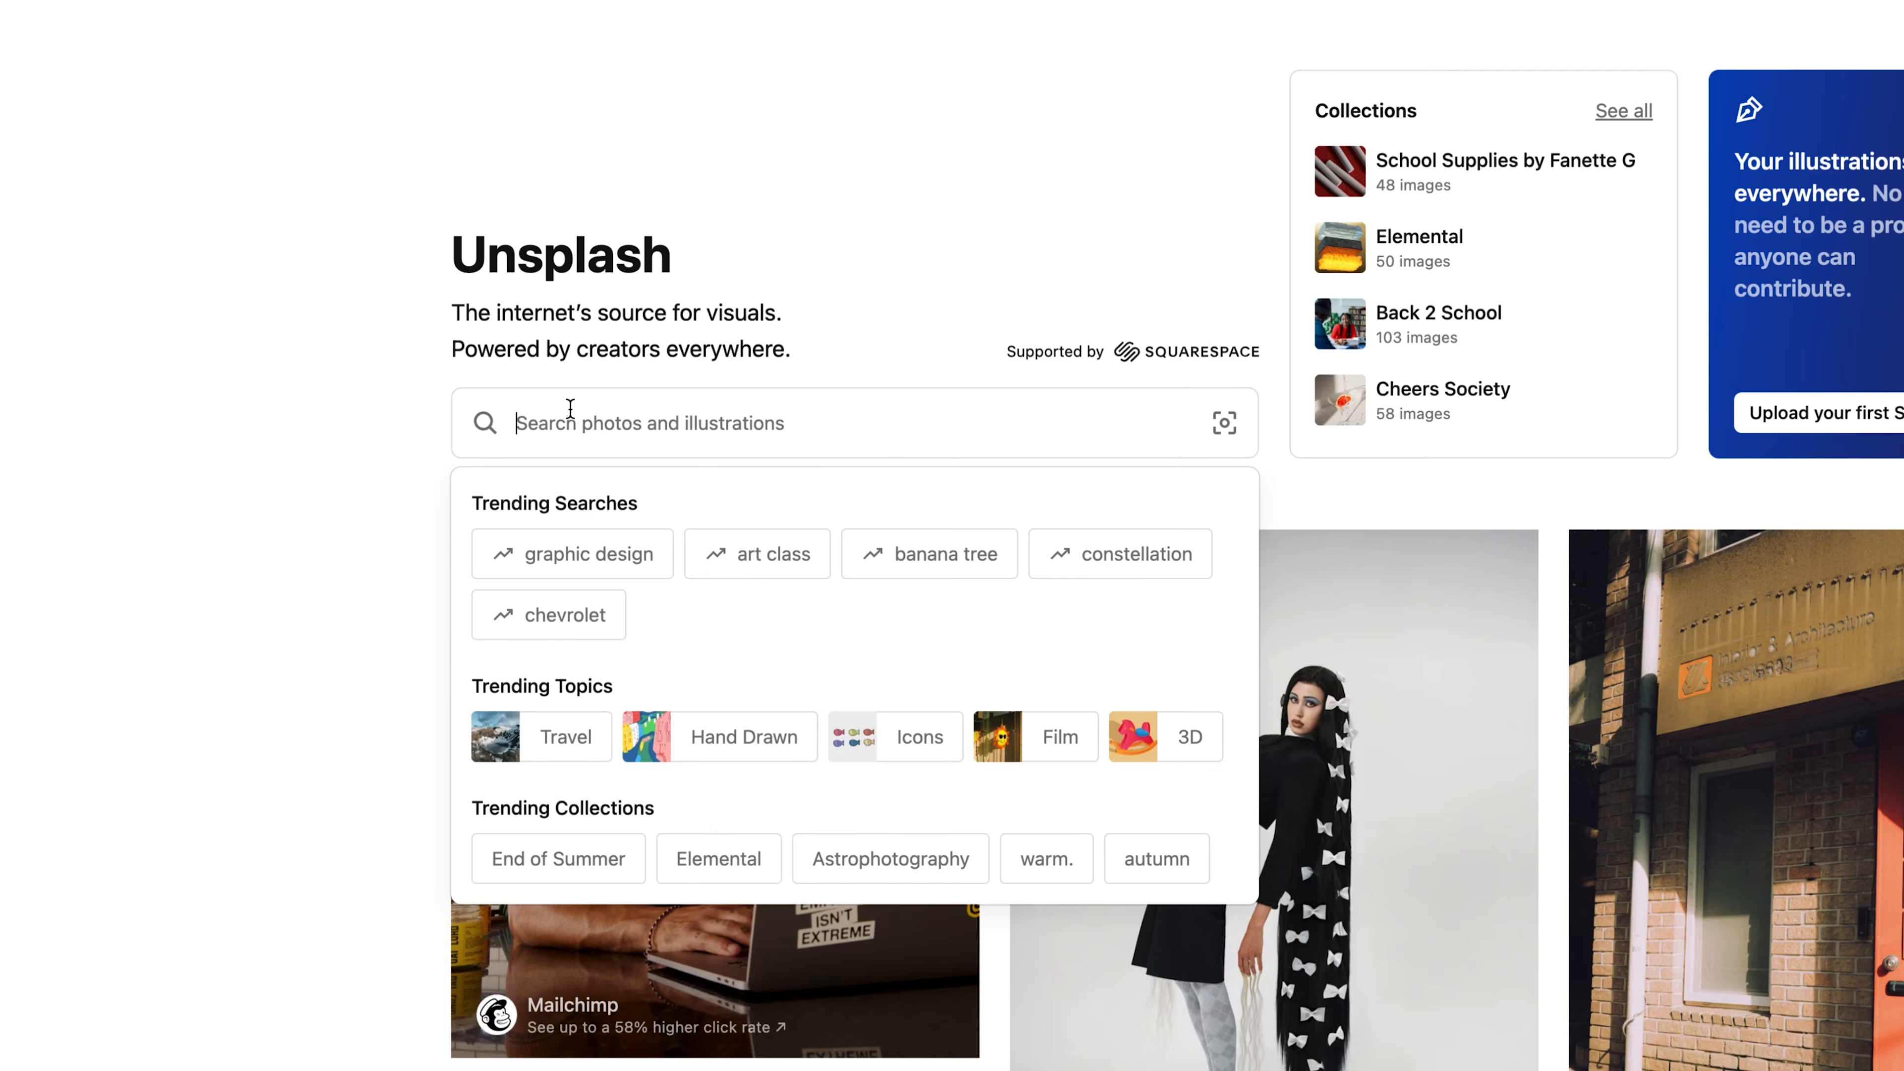
pyautogui.write('soccer f')
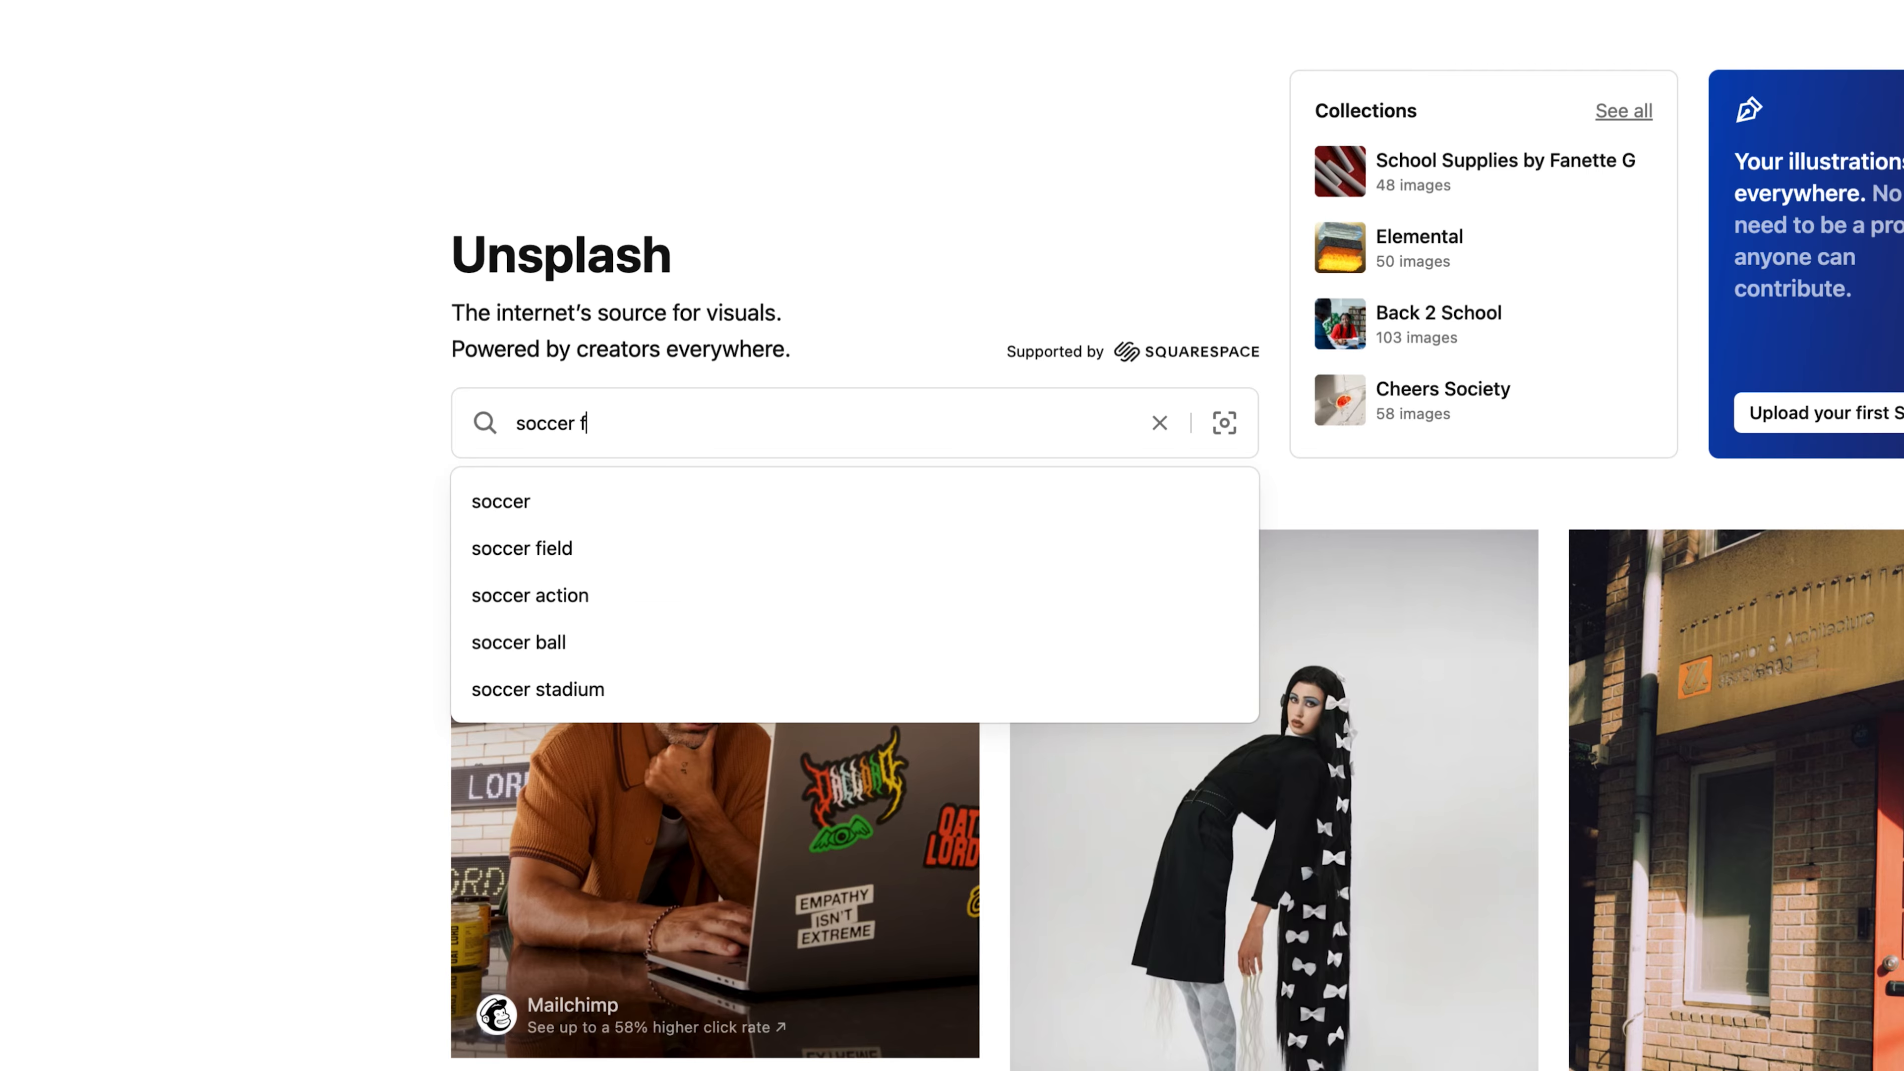
pyautogui.write('iel')
pyautogui.press('BackSpace')
pyautogui.press('BackSpace')
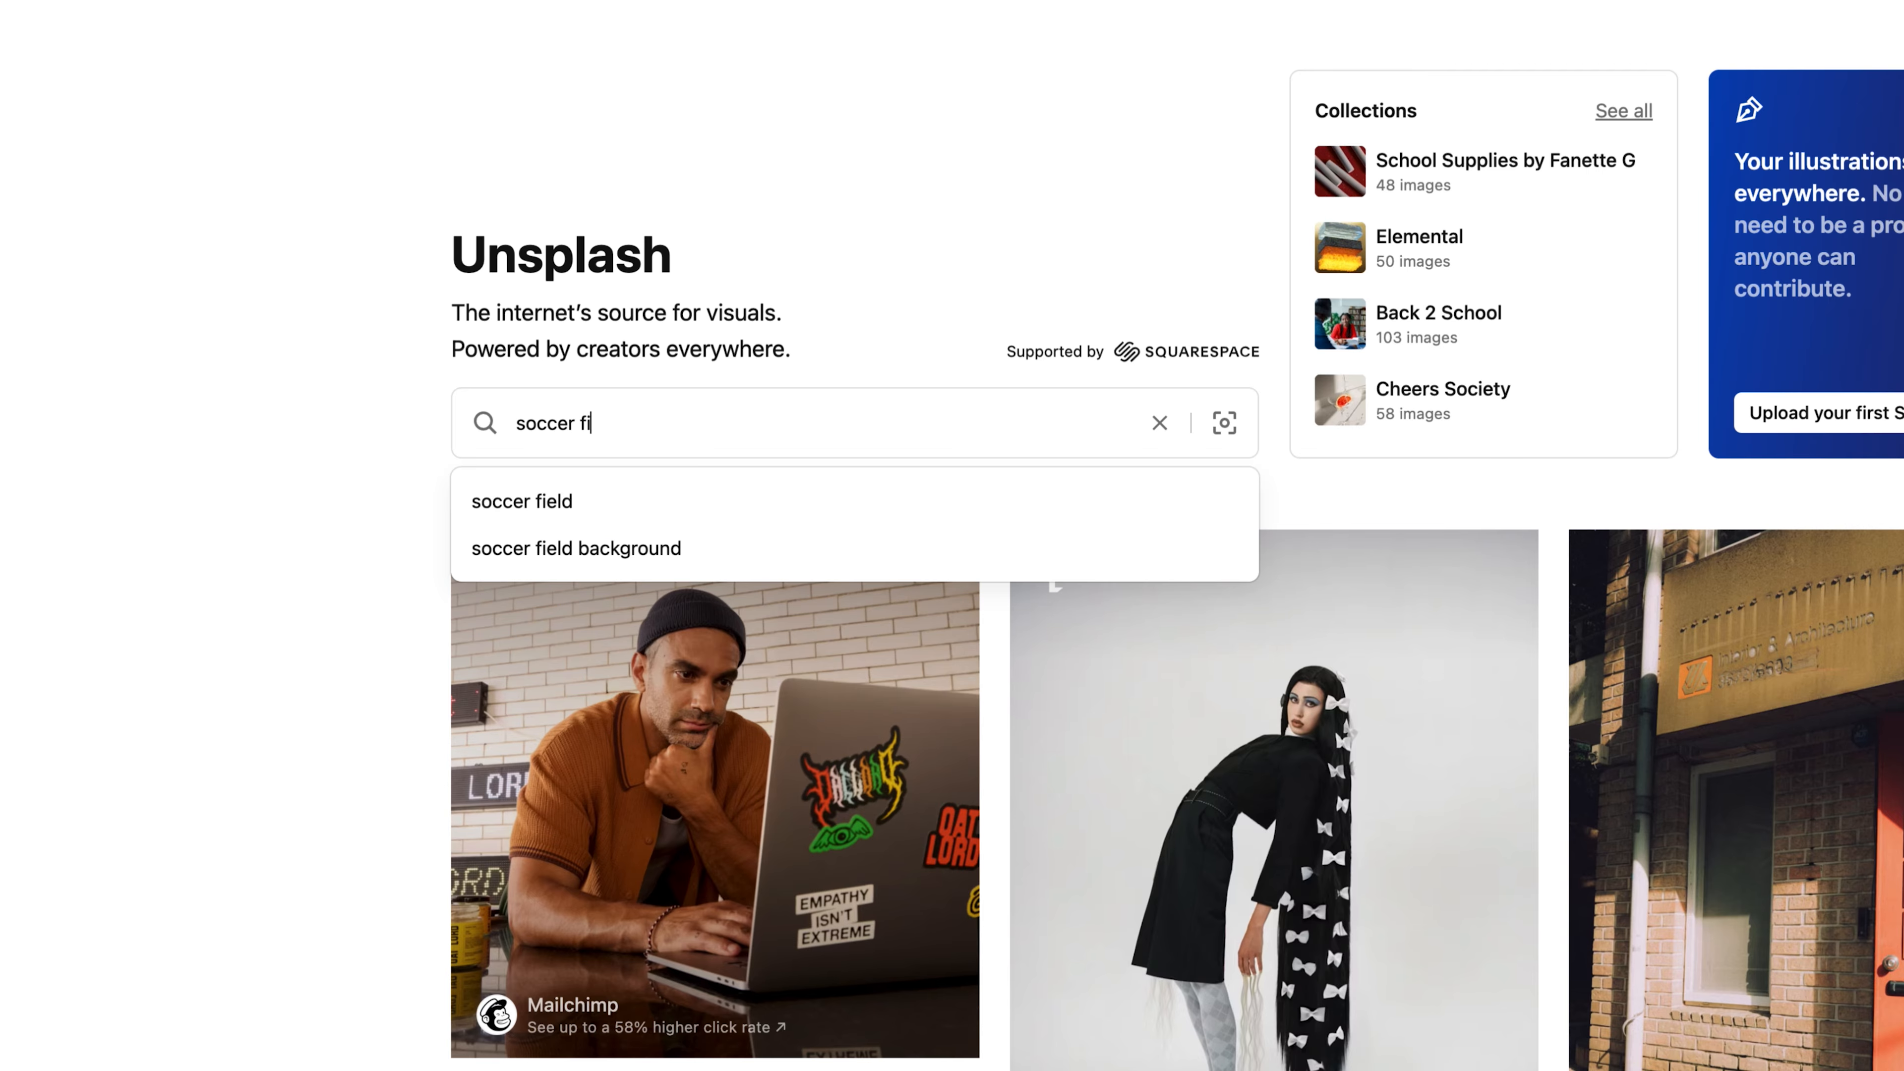
pyautogui.write('els')
pyautogui.press('BackSpace')
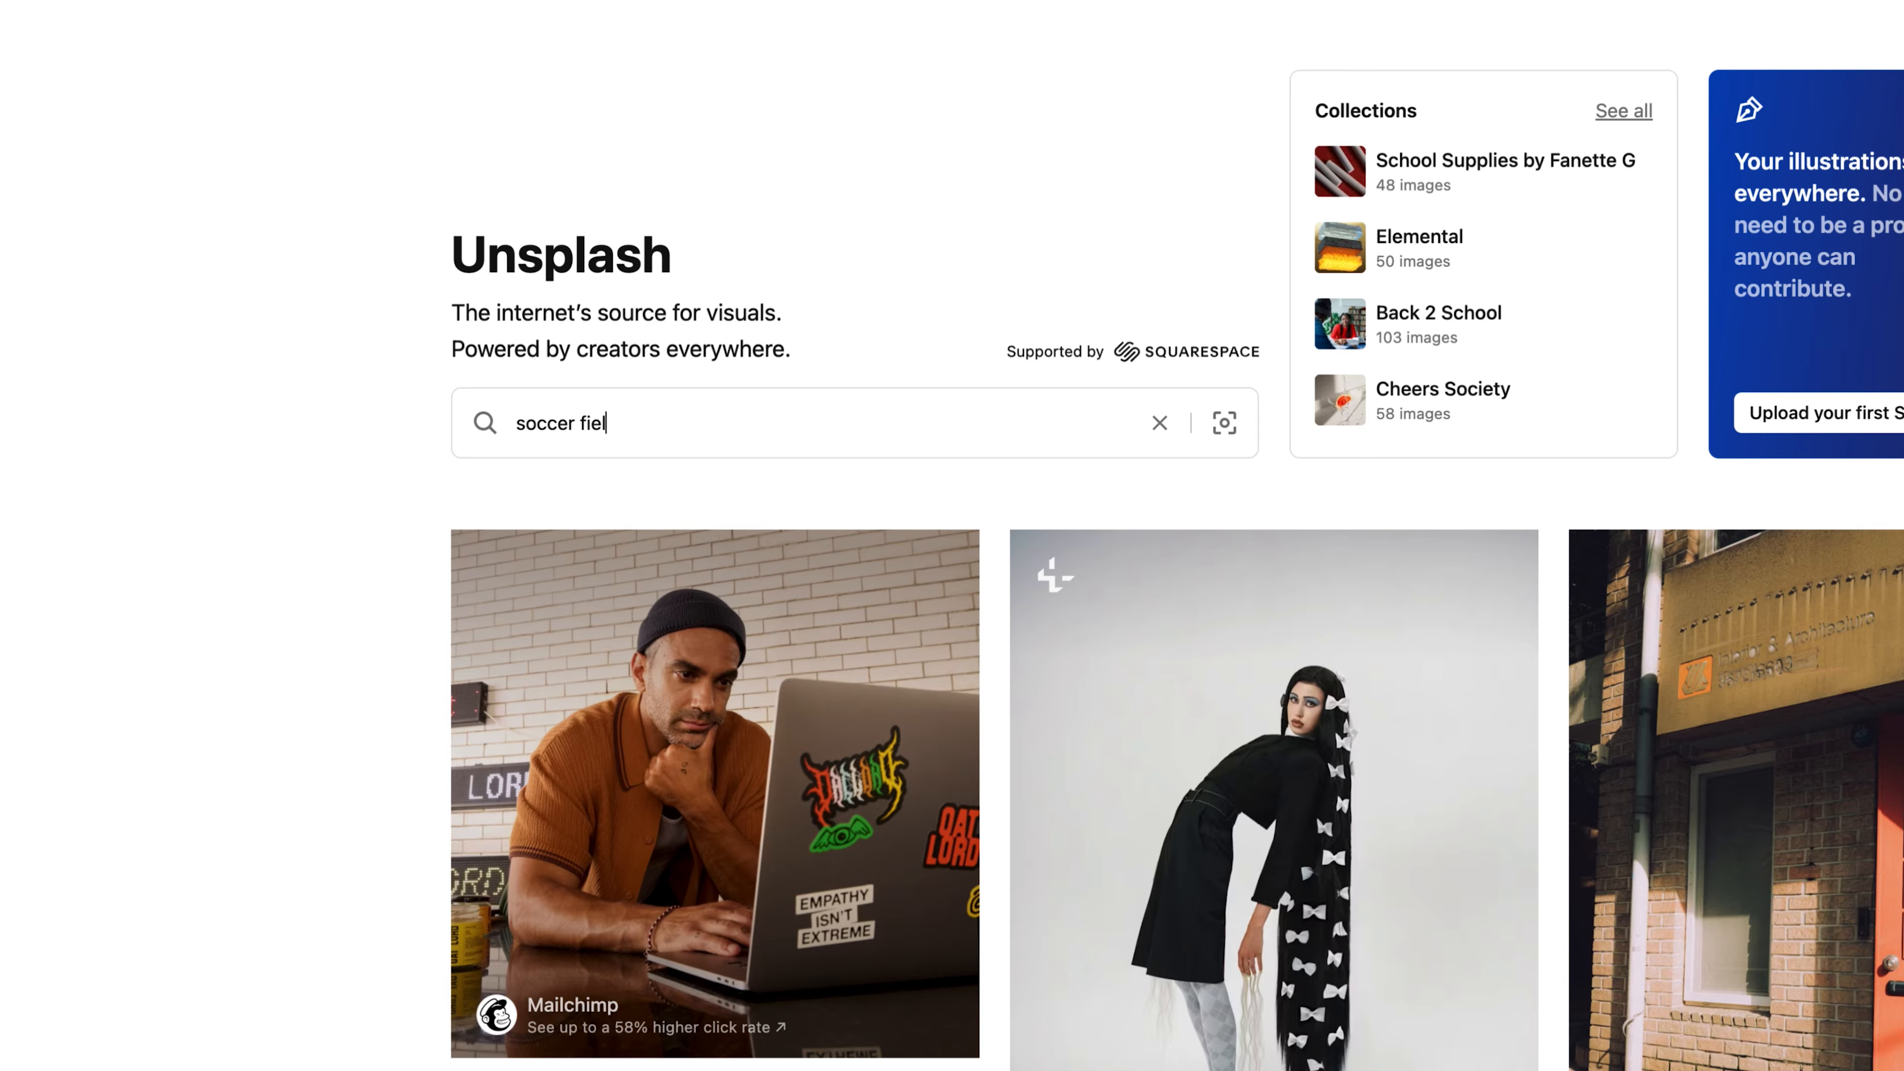
pyautogui.write('d')
pyautogui.press('Return')
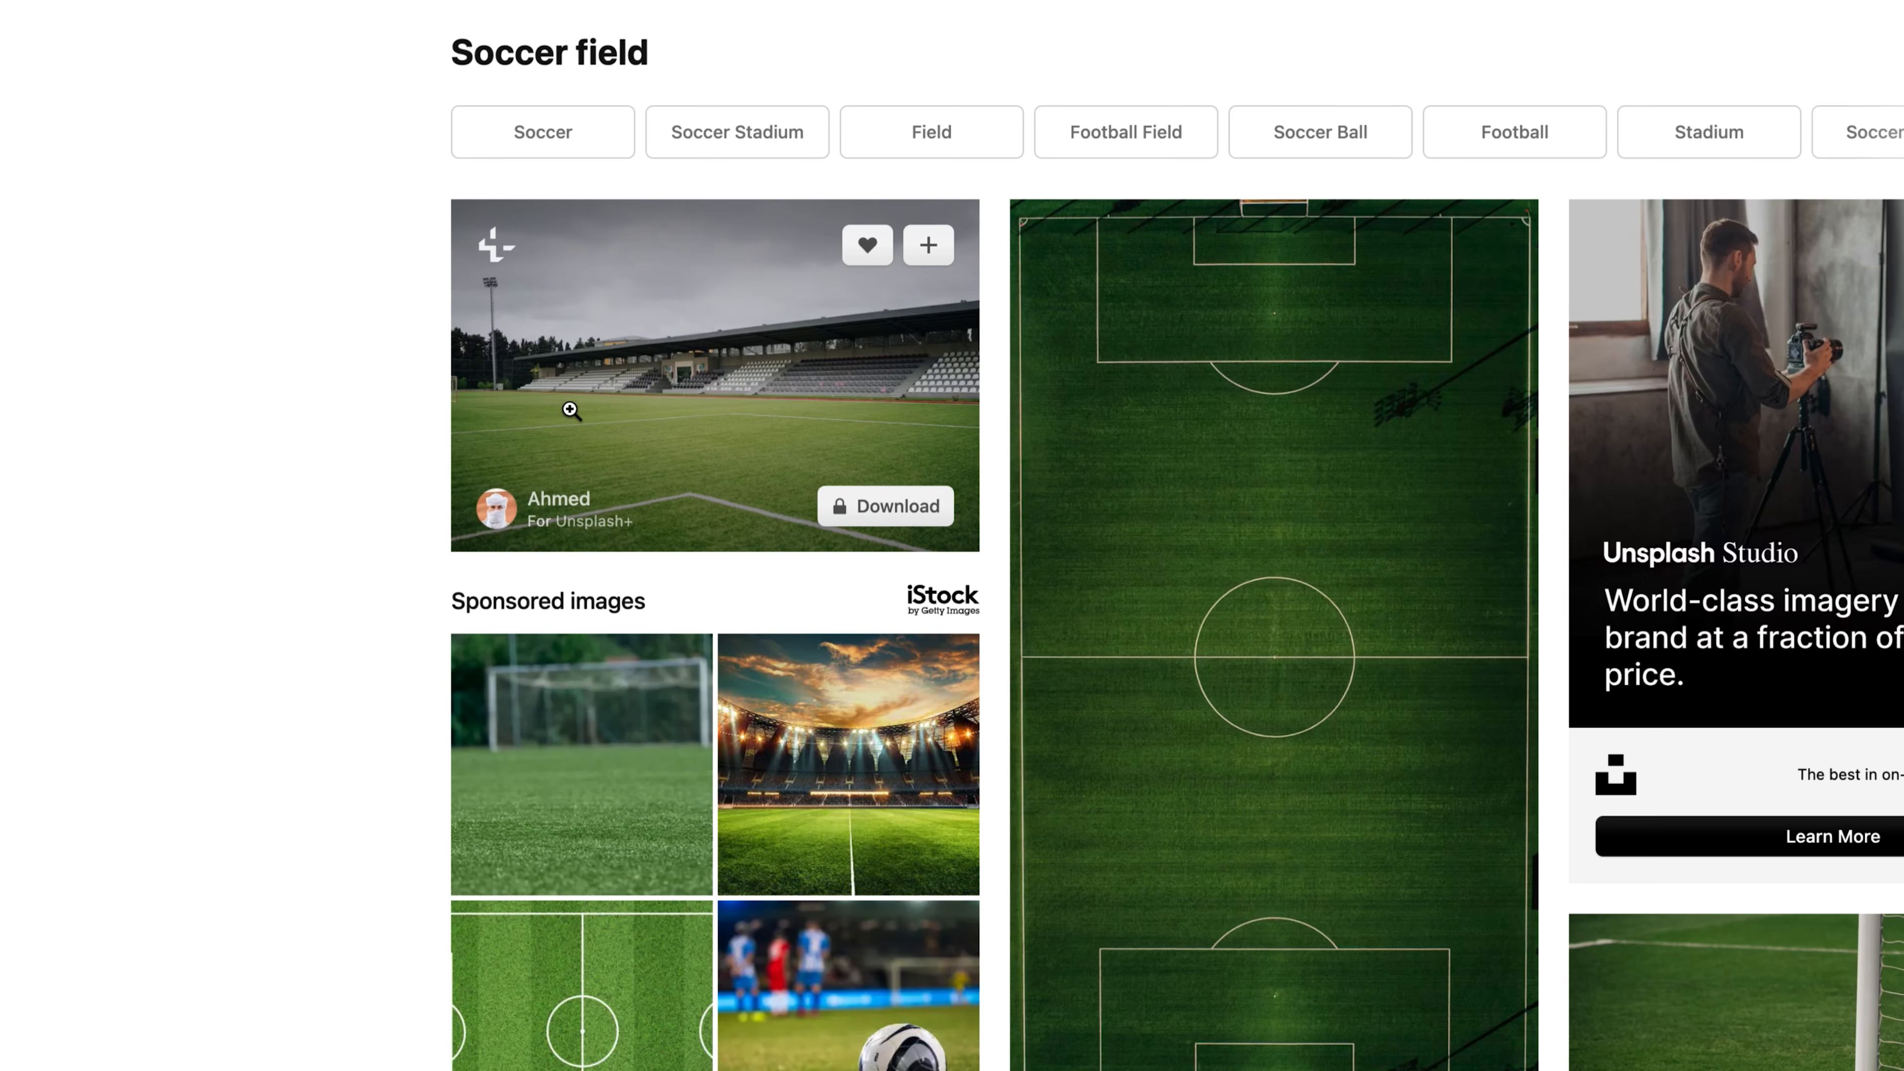
# Step: Browse the soccer field search results, loading more photos
pyautogui.scroll(-3, 1092, 663)
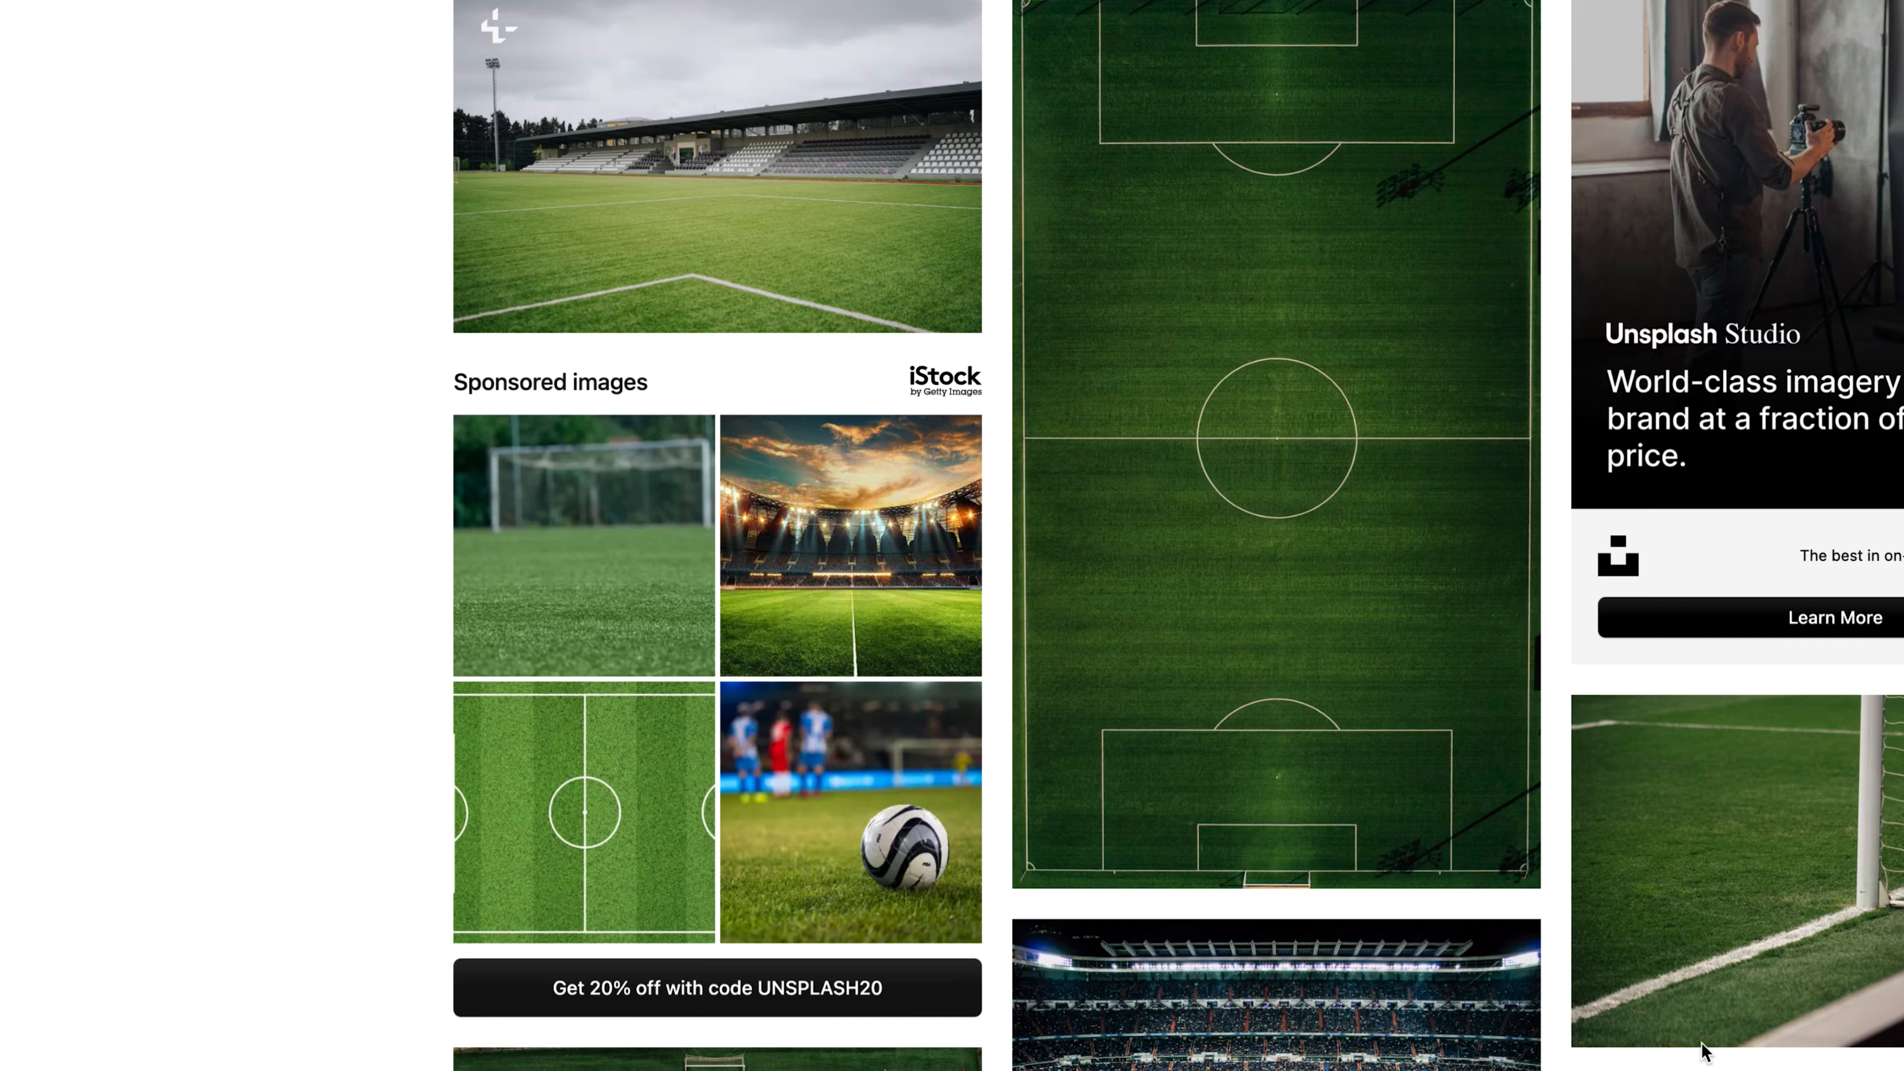
pyautogui.scroll(-10, 1289, 888)
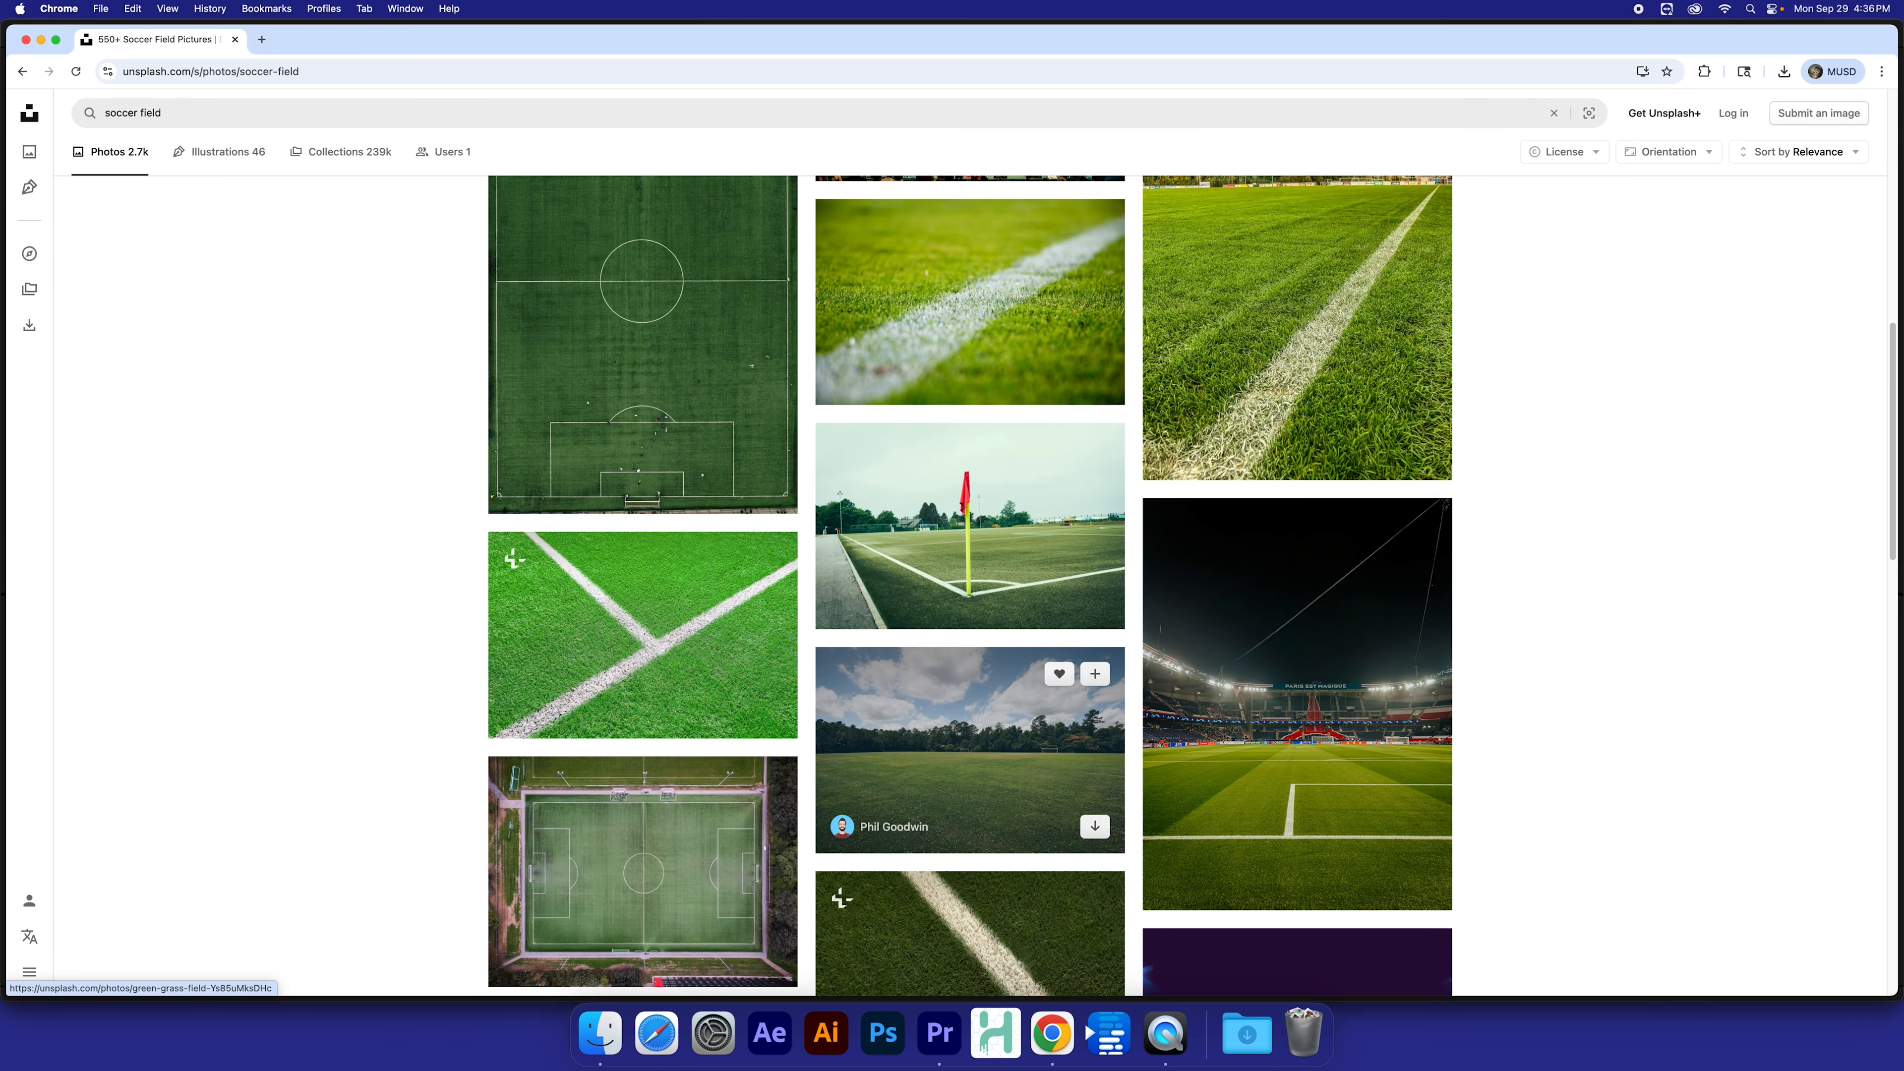
pyautogui.scroll(-2, 970, 750)
pyautogui.scroll(-8, 970, 751)
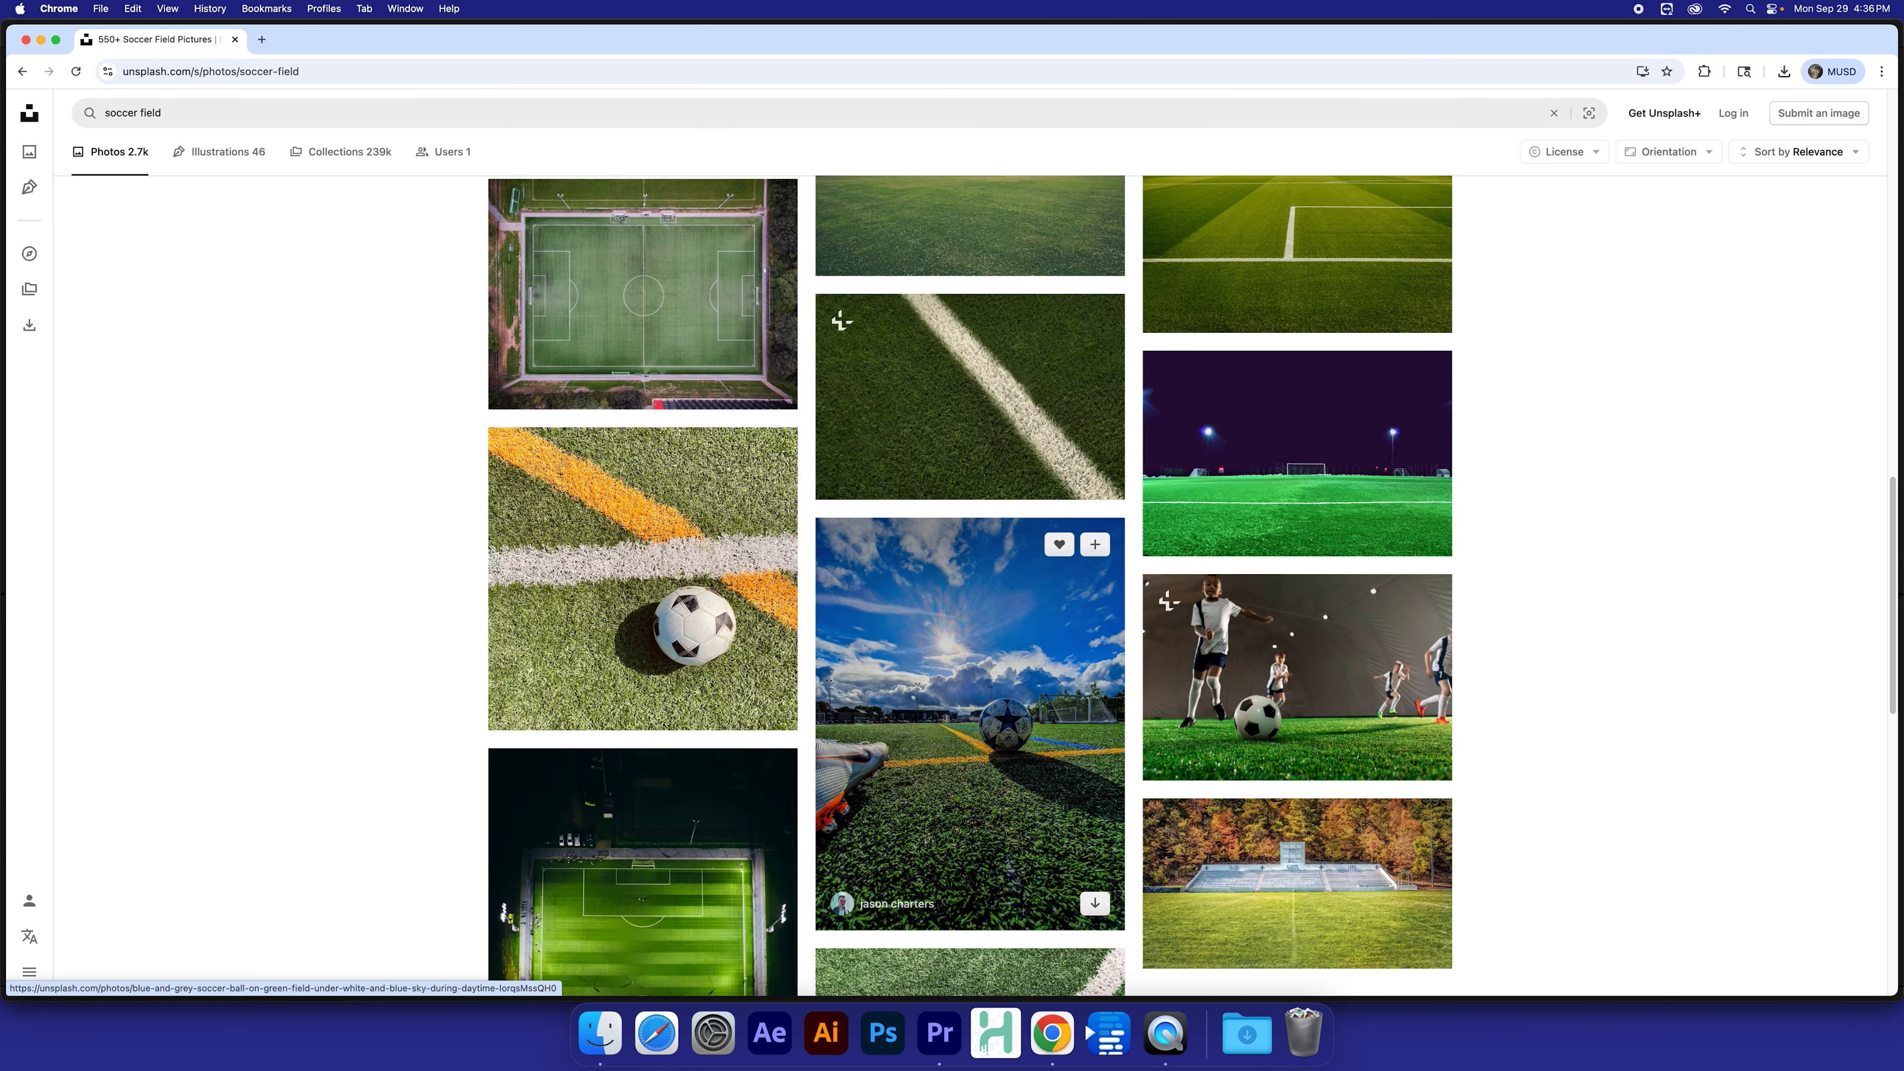
pyautogui.scroll(-15, 970, 750)
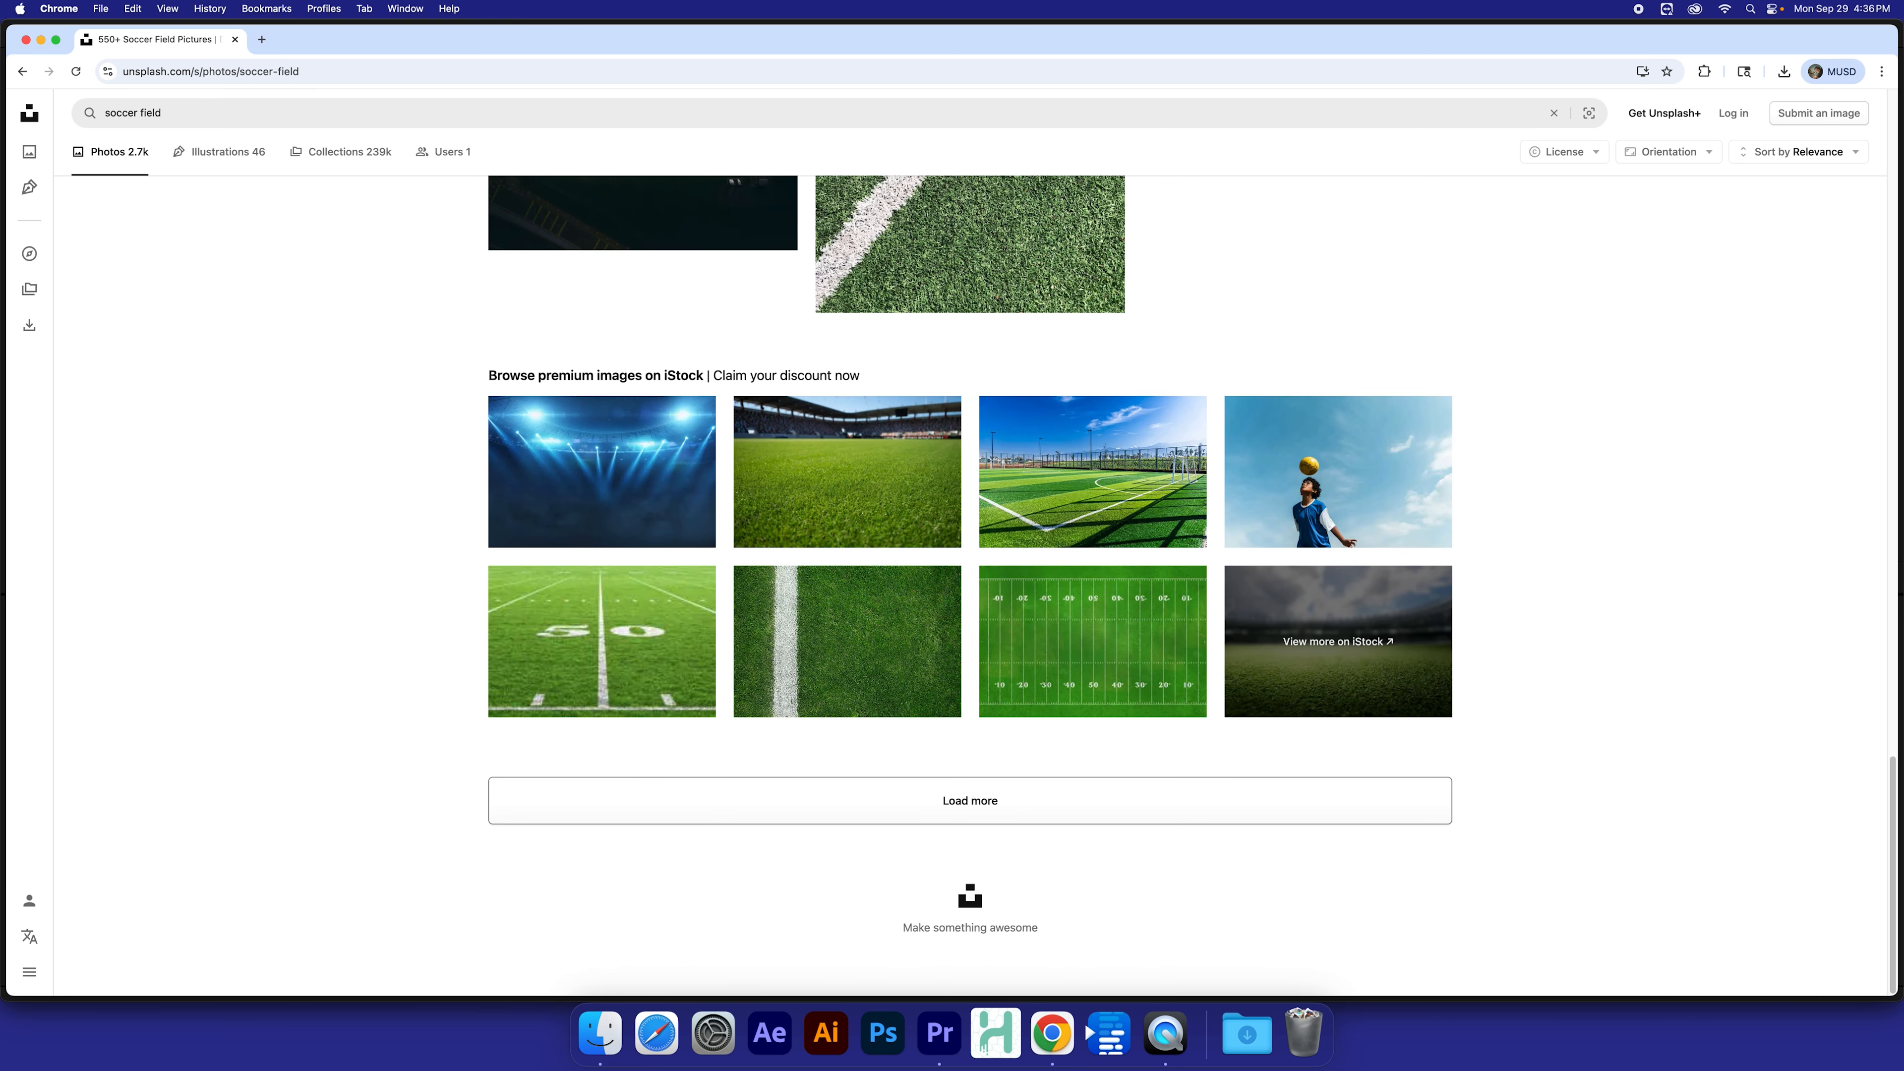
pyautogui.click(970, 800)
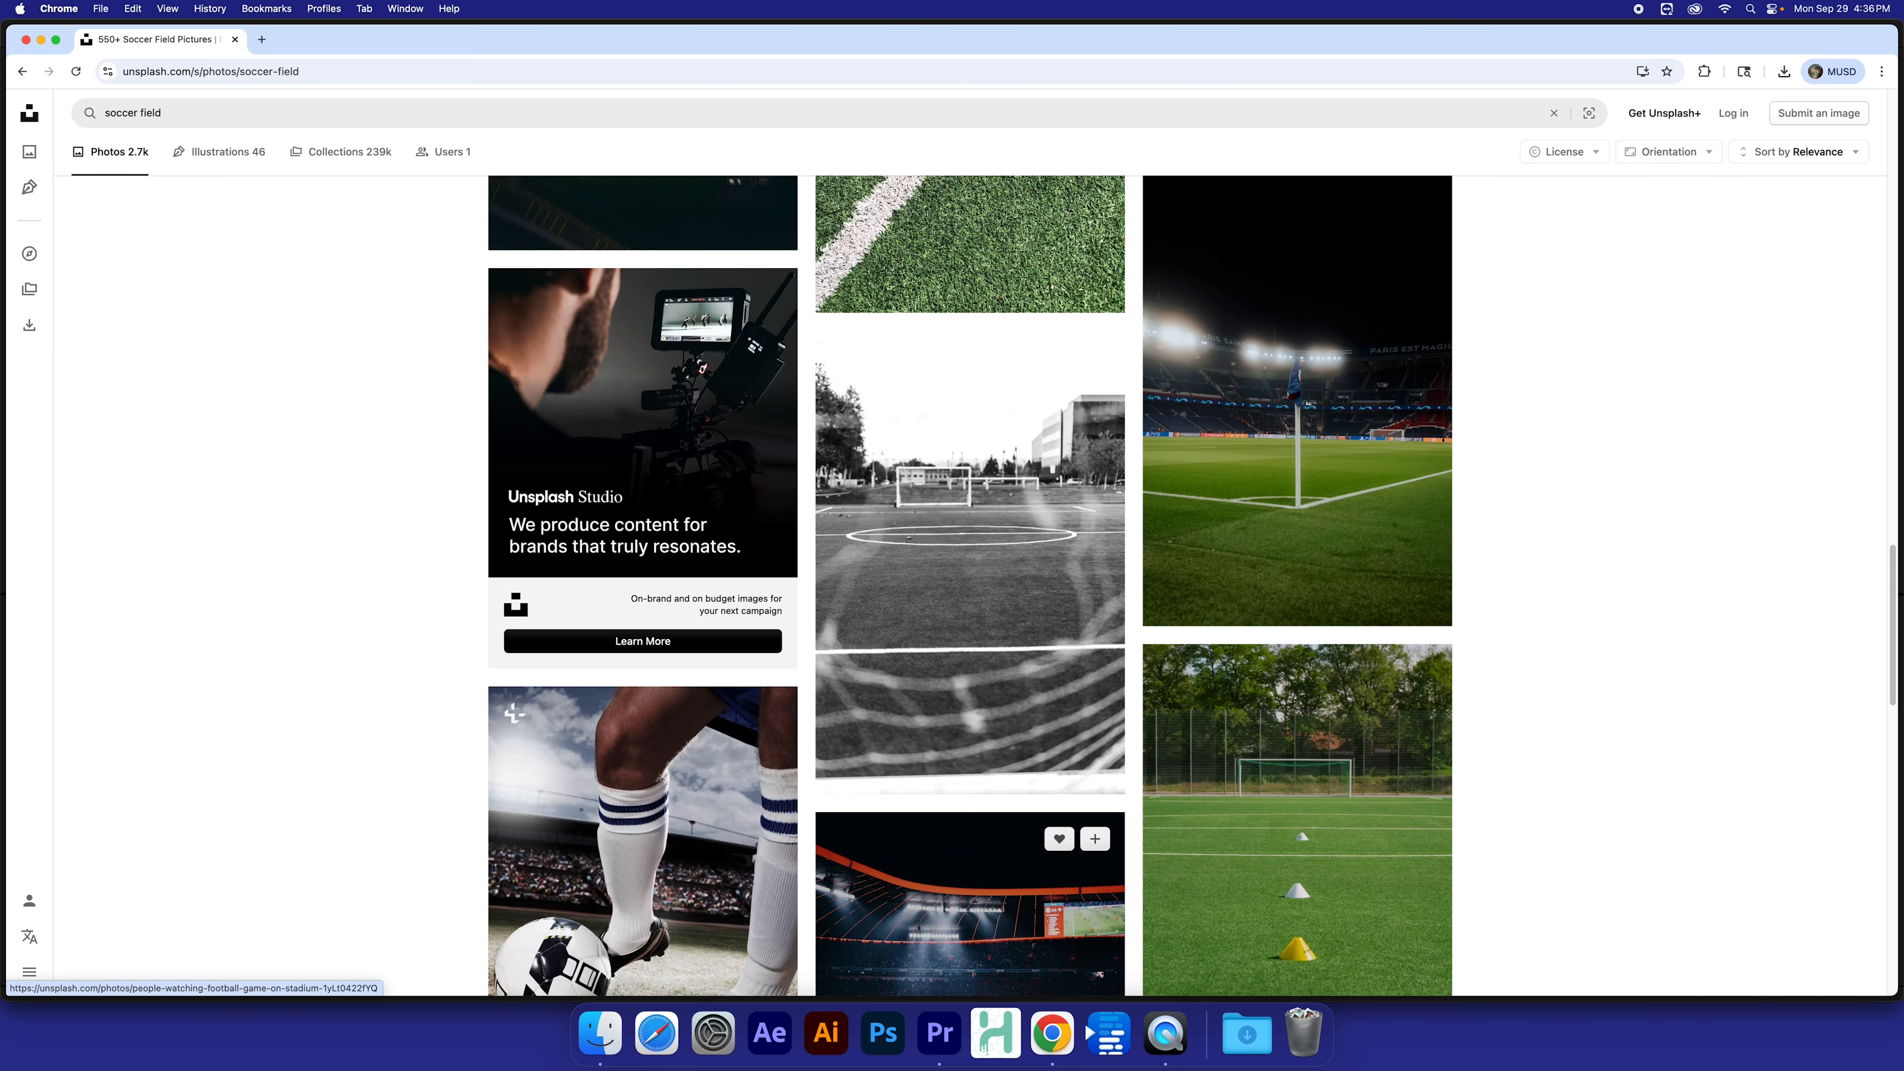
pyautogui.scroll(-15, 1303, 919)
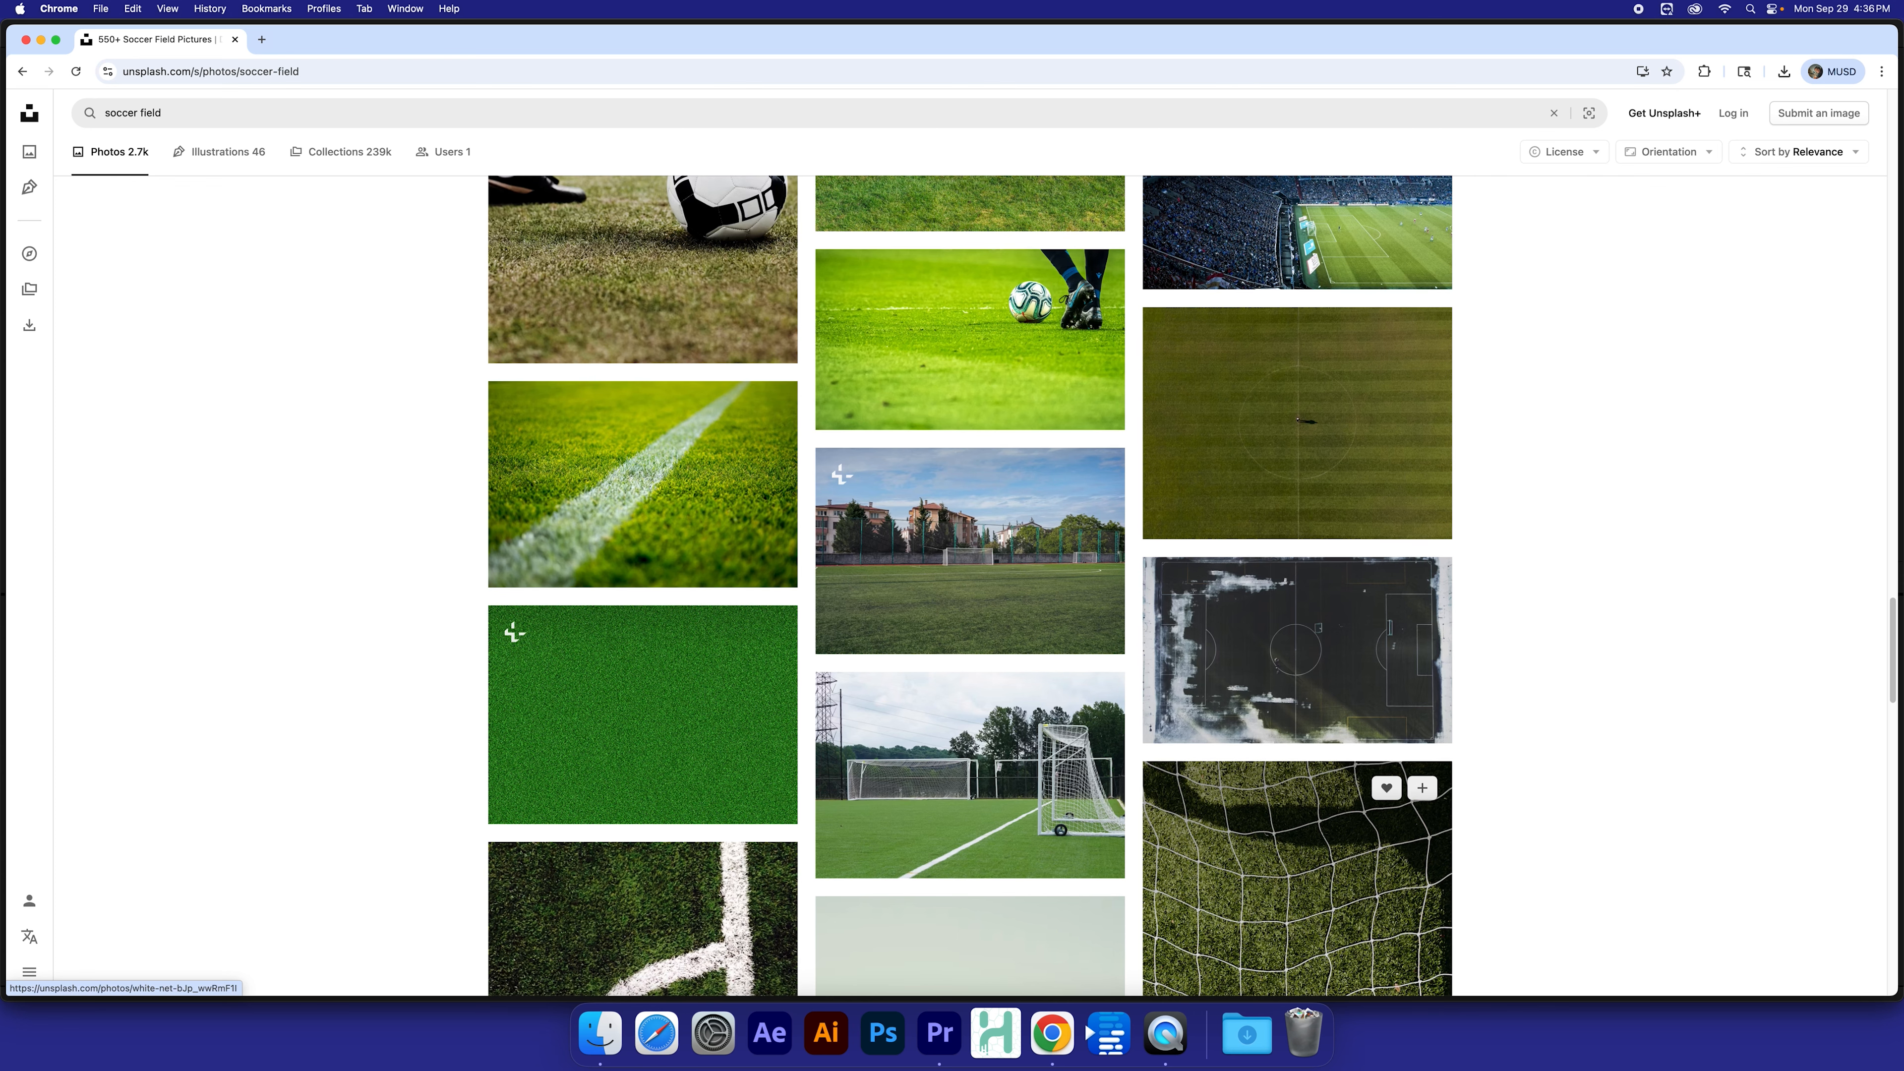
# Step: Download the photo of a soccer field with mountains in the background
pyautogui.scroll(-2, 1302, 900)
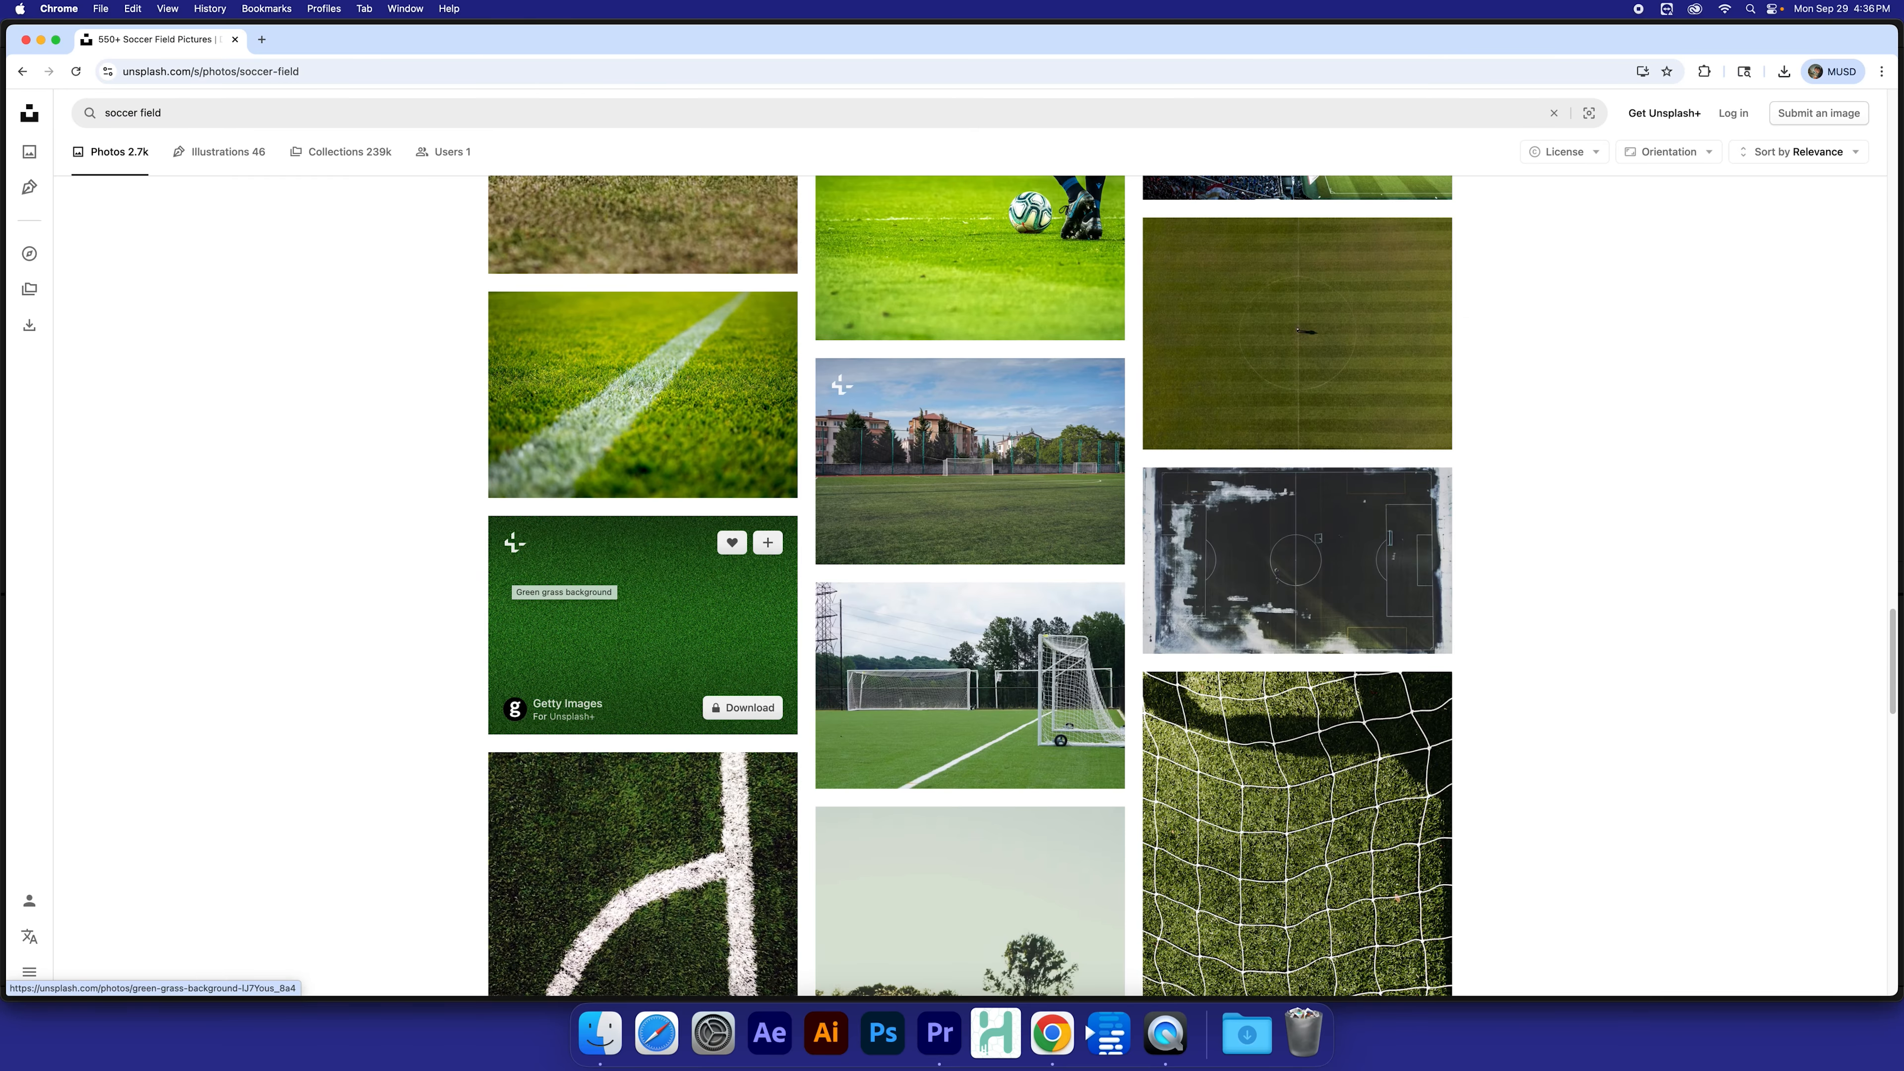
pyautogui.scroll(-15, 910, 648)
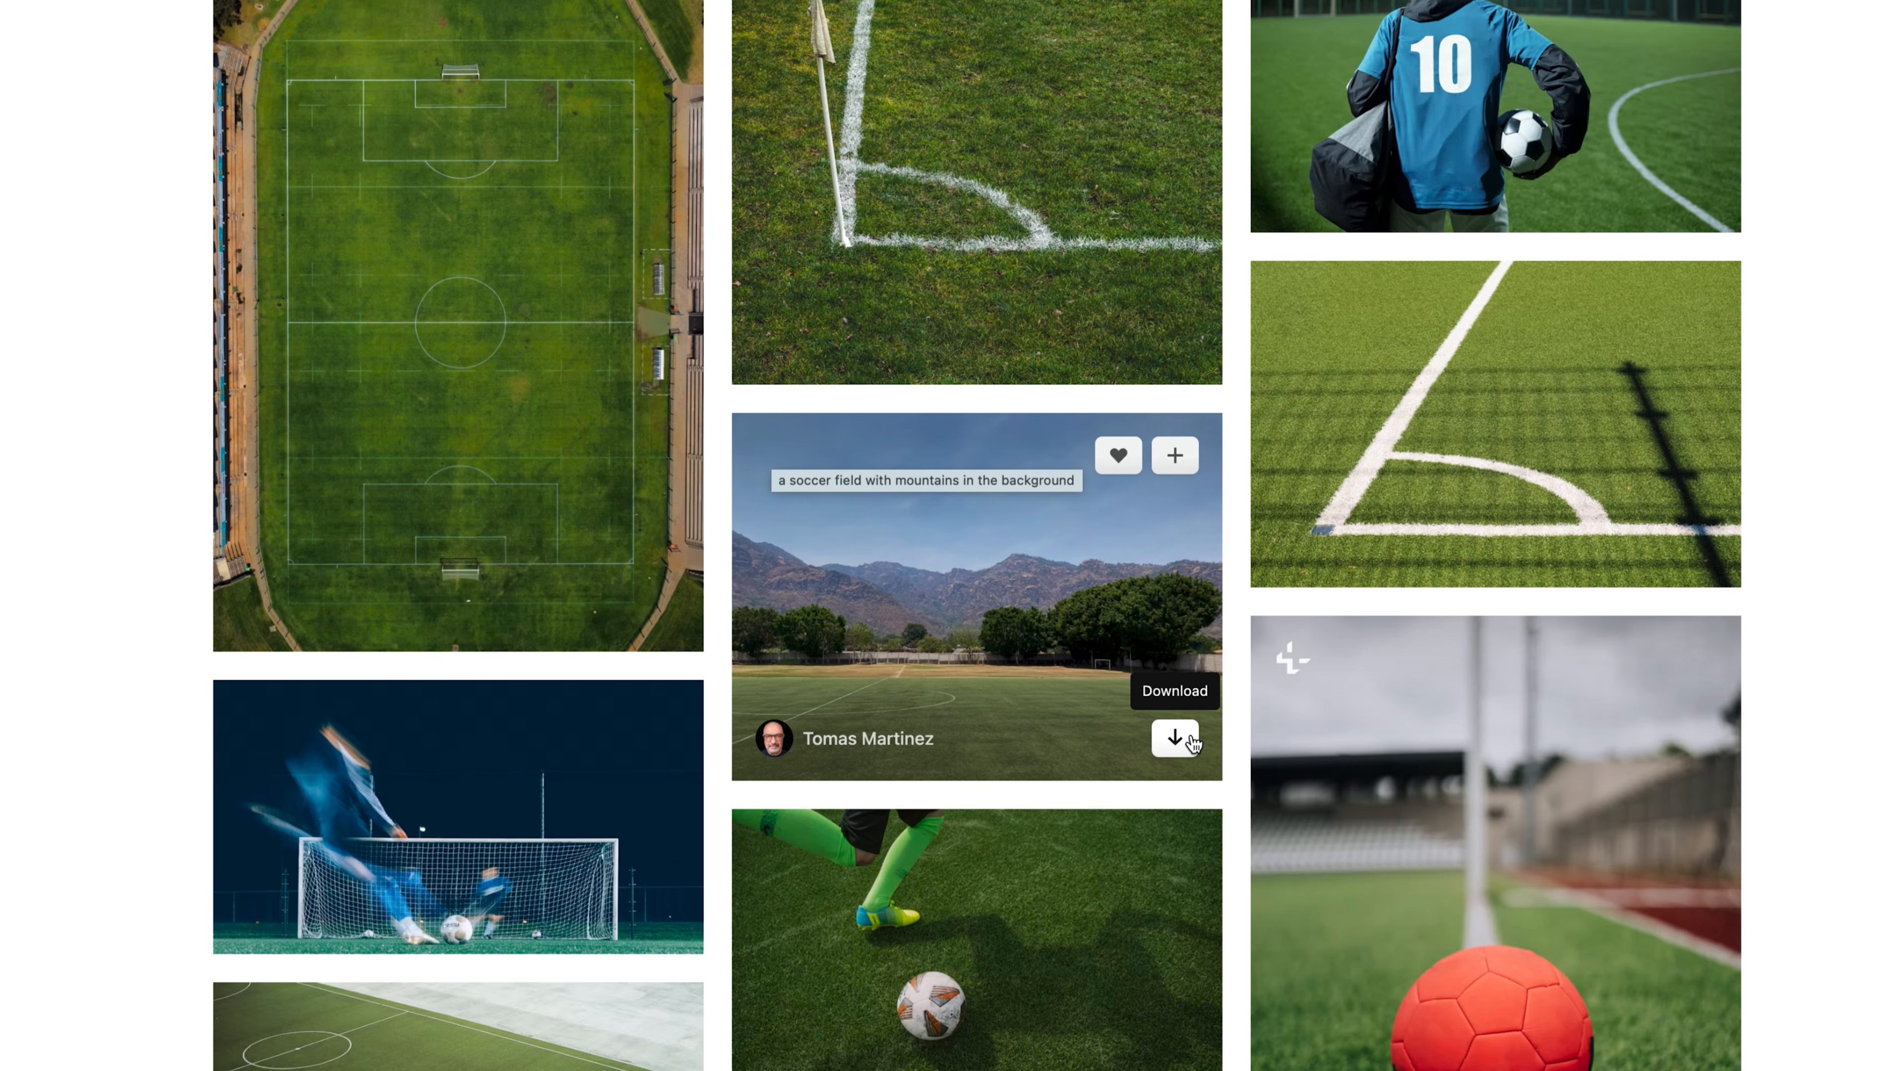
pyautogui.click(1174, 738)
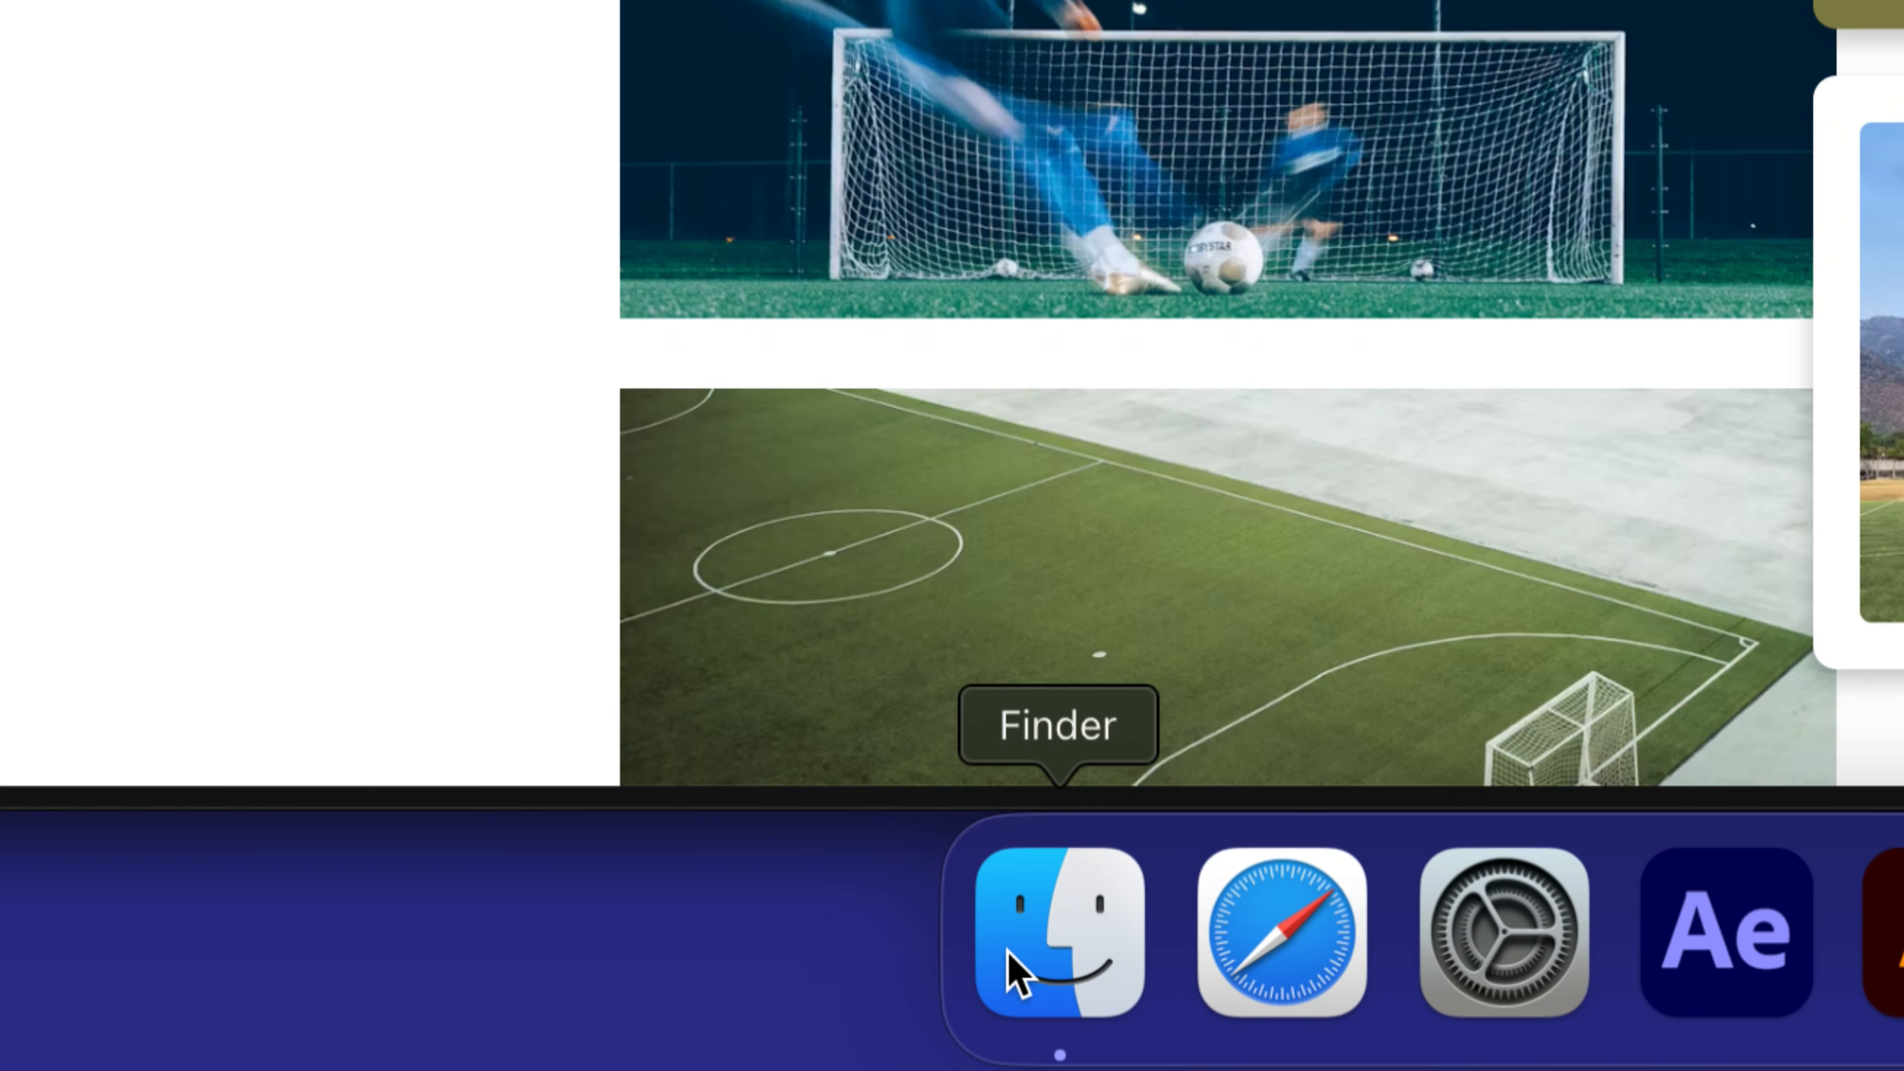
# Step: Open Finder and select the downloaded JPEG in the Downloads folder
pyautogui.click(1043, 927)
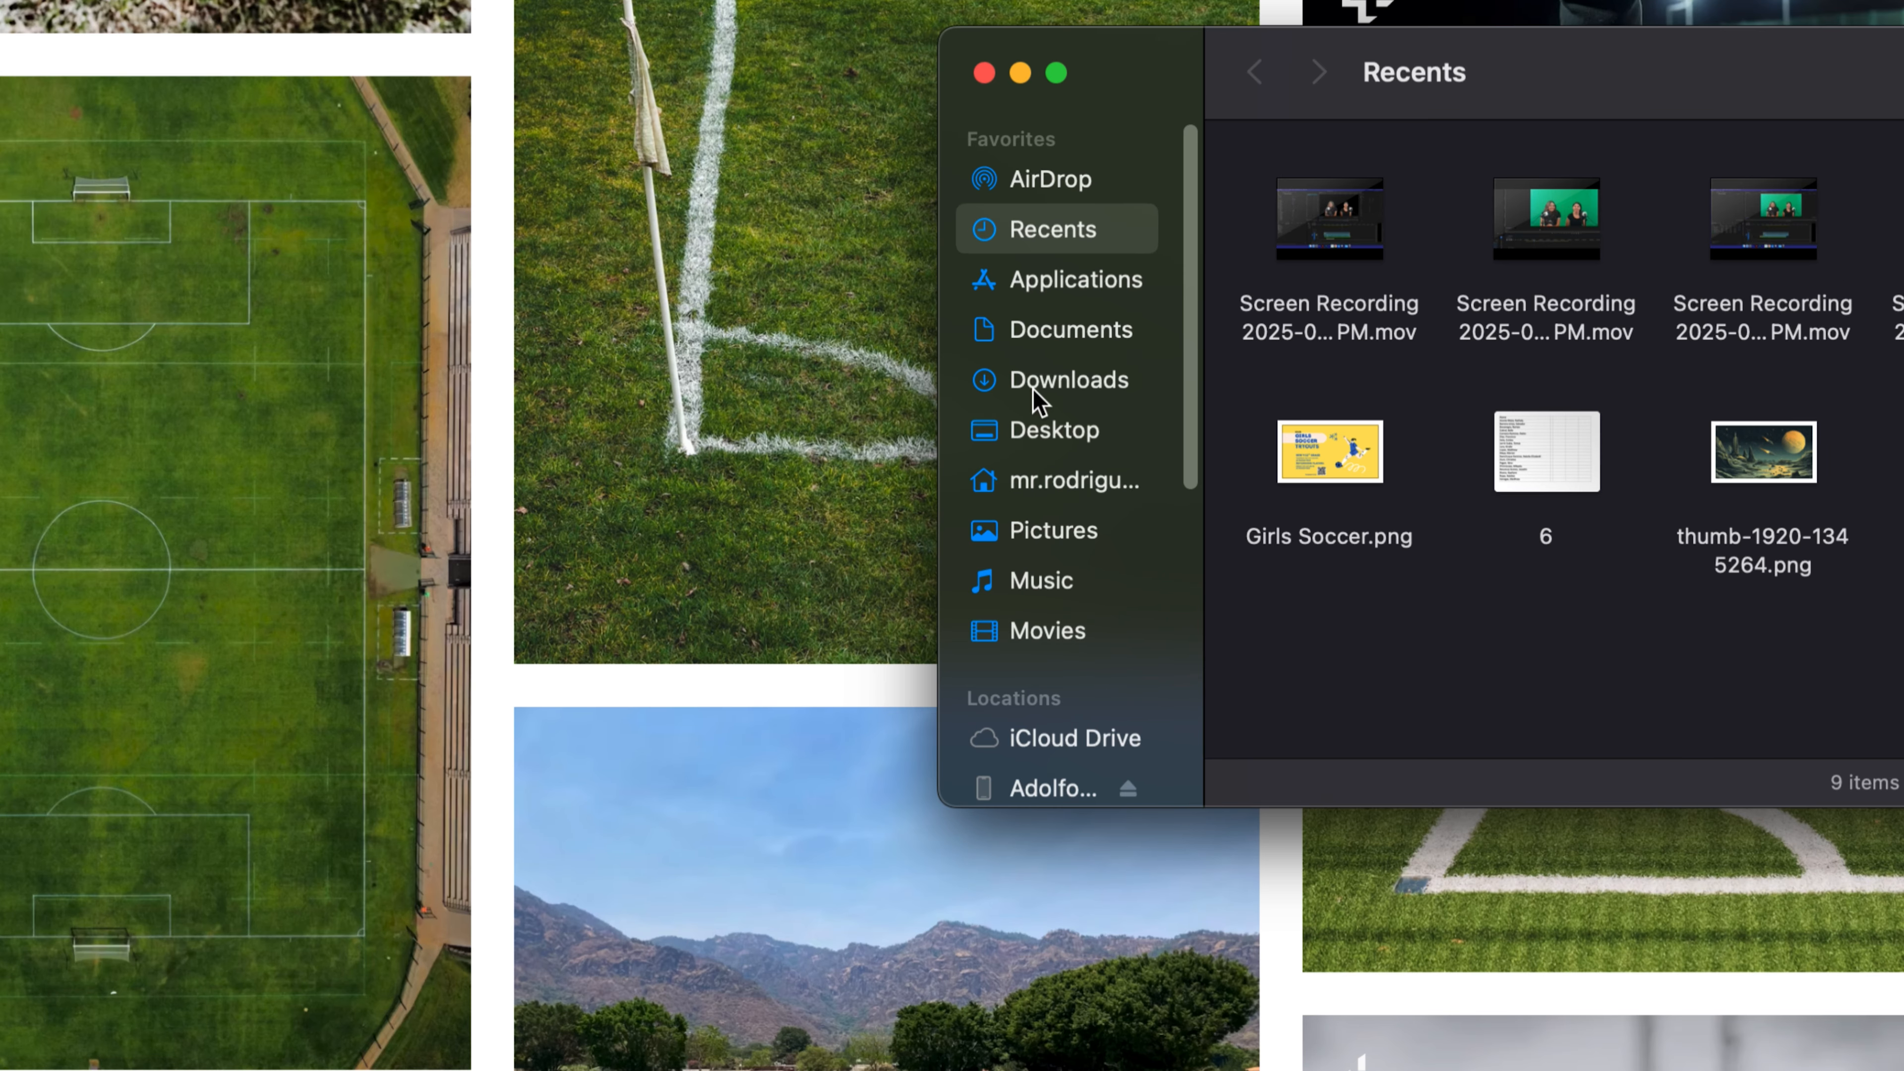
pyautogui.click(1073, 386)
pyautogui.click(1421, 199)
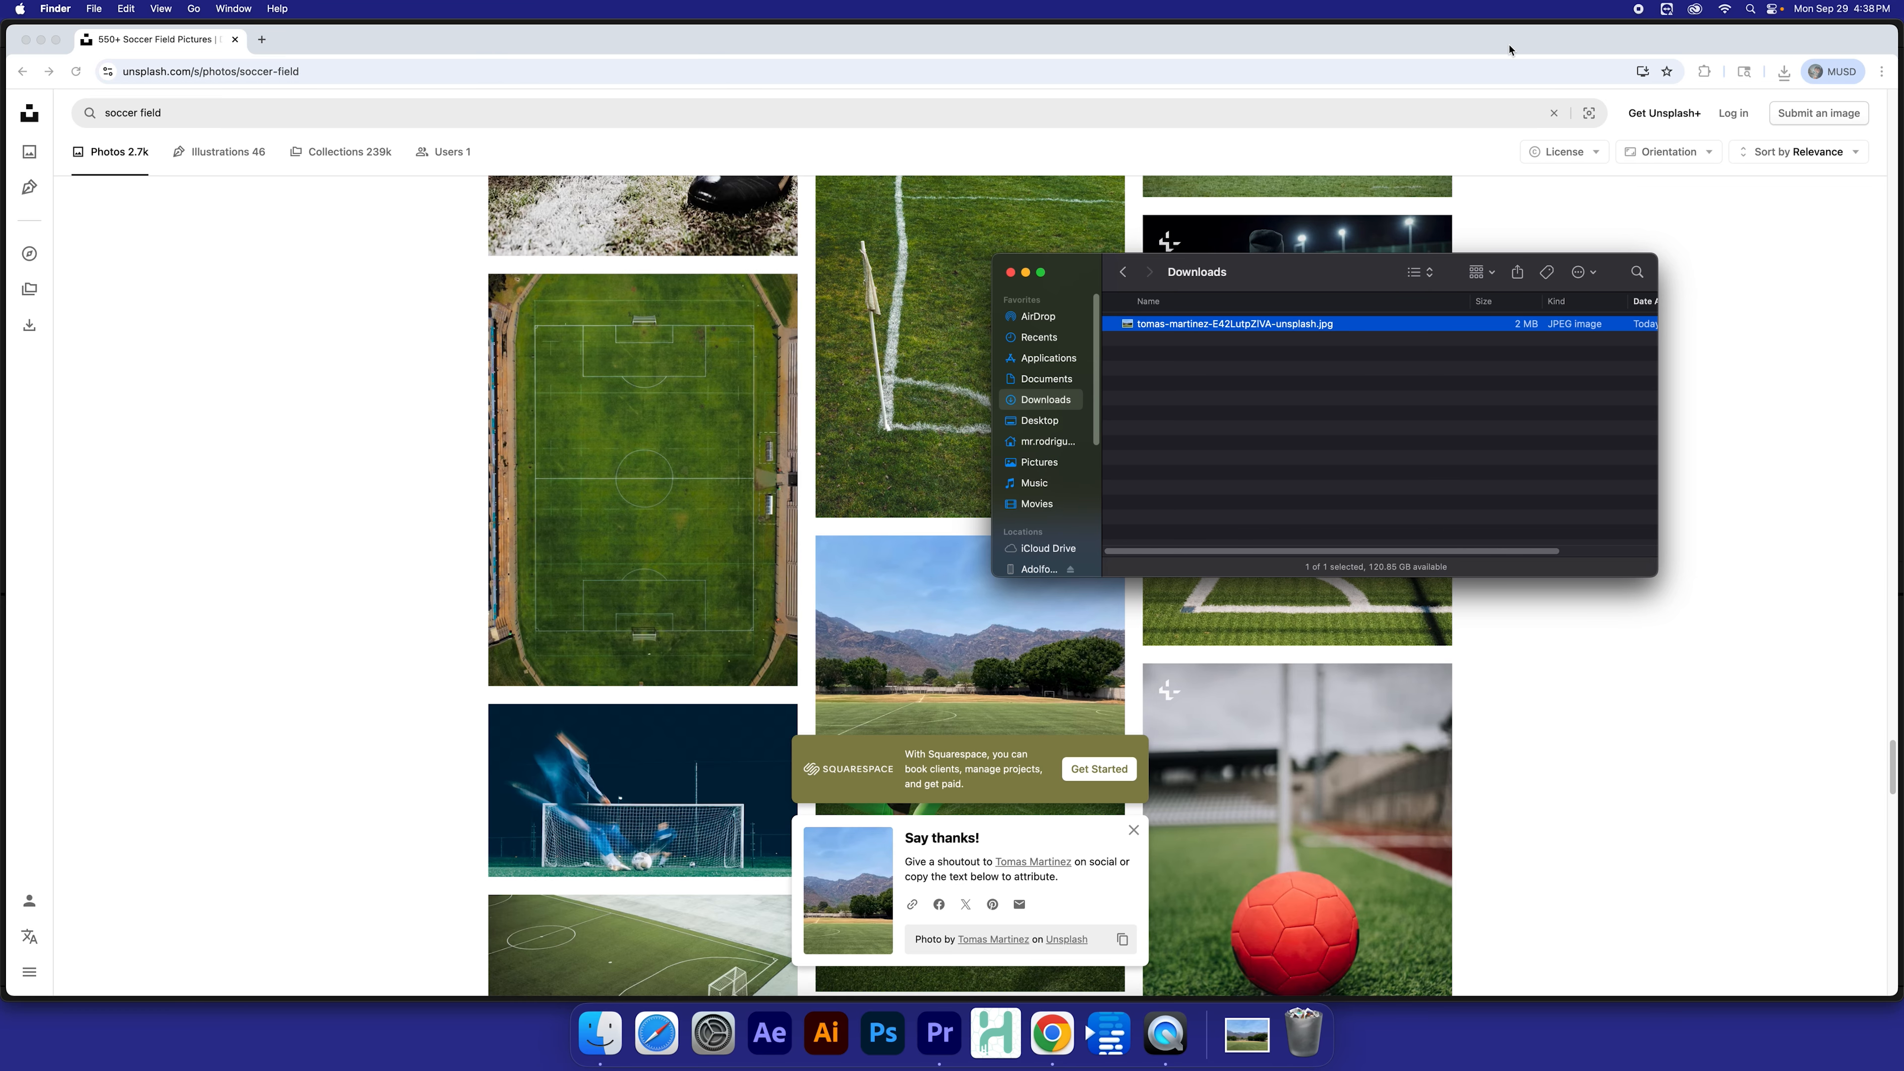
# Step: Rearrange the open windows and close the Chrome window
pyautogui.moveTo(1509, 45); pyautogui.dragTo(872, 425)
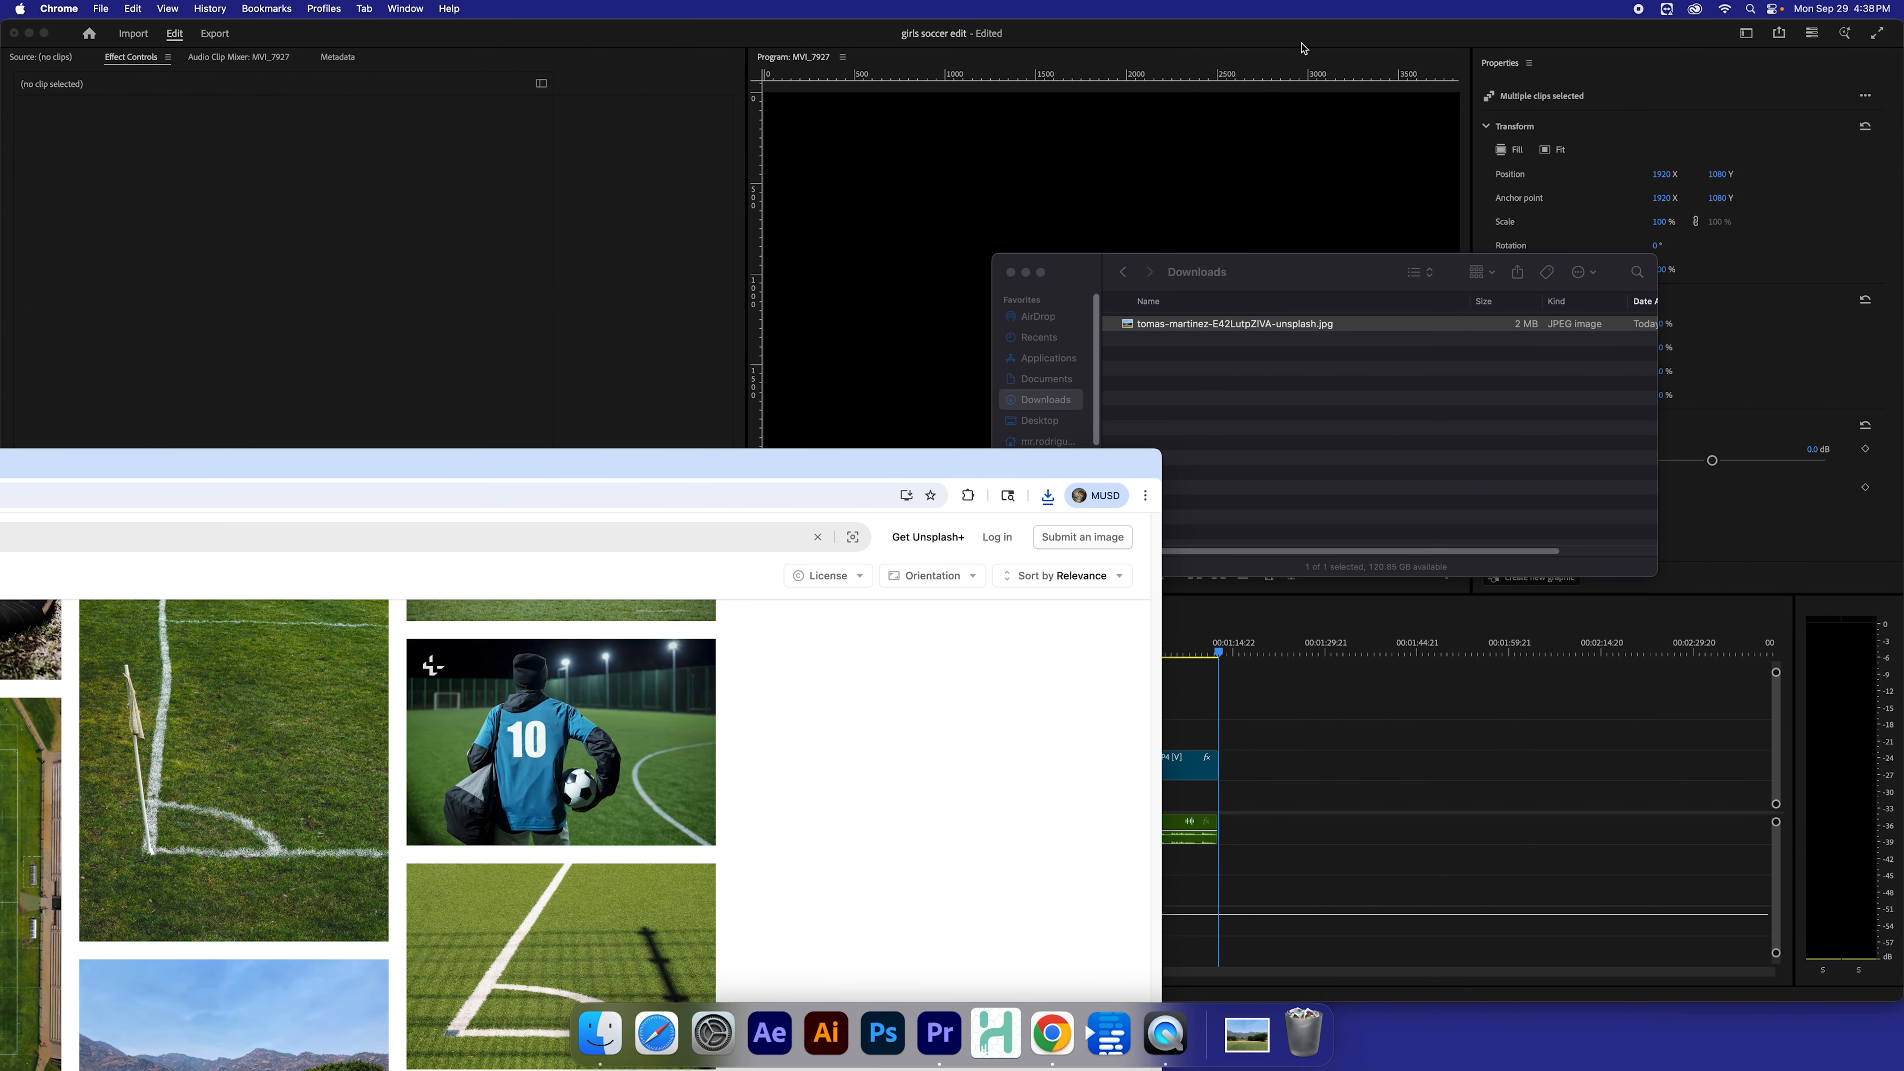
pyautogui.moveTo(1303, 49); pyautogui.dragTo(536, 151)
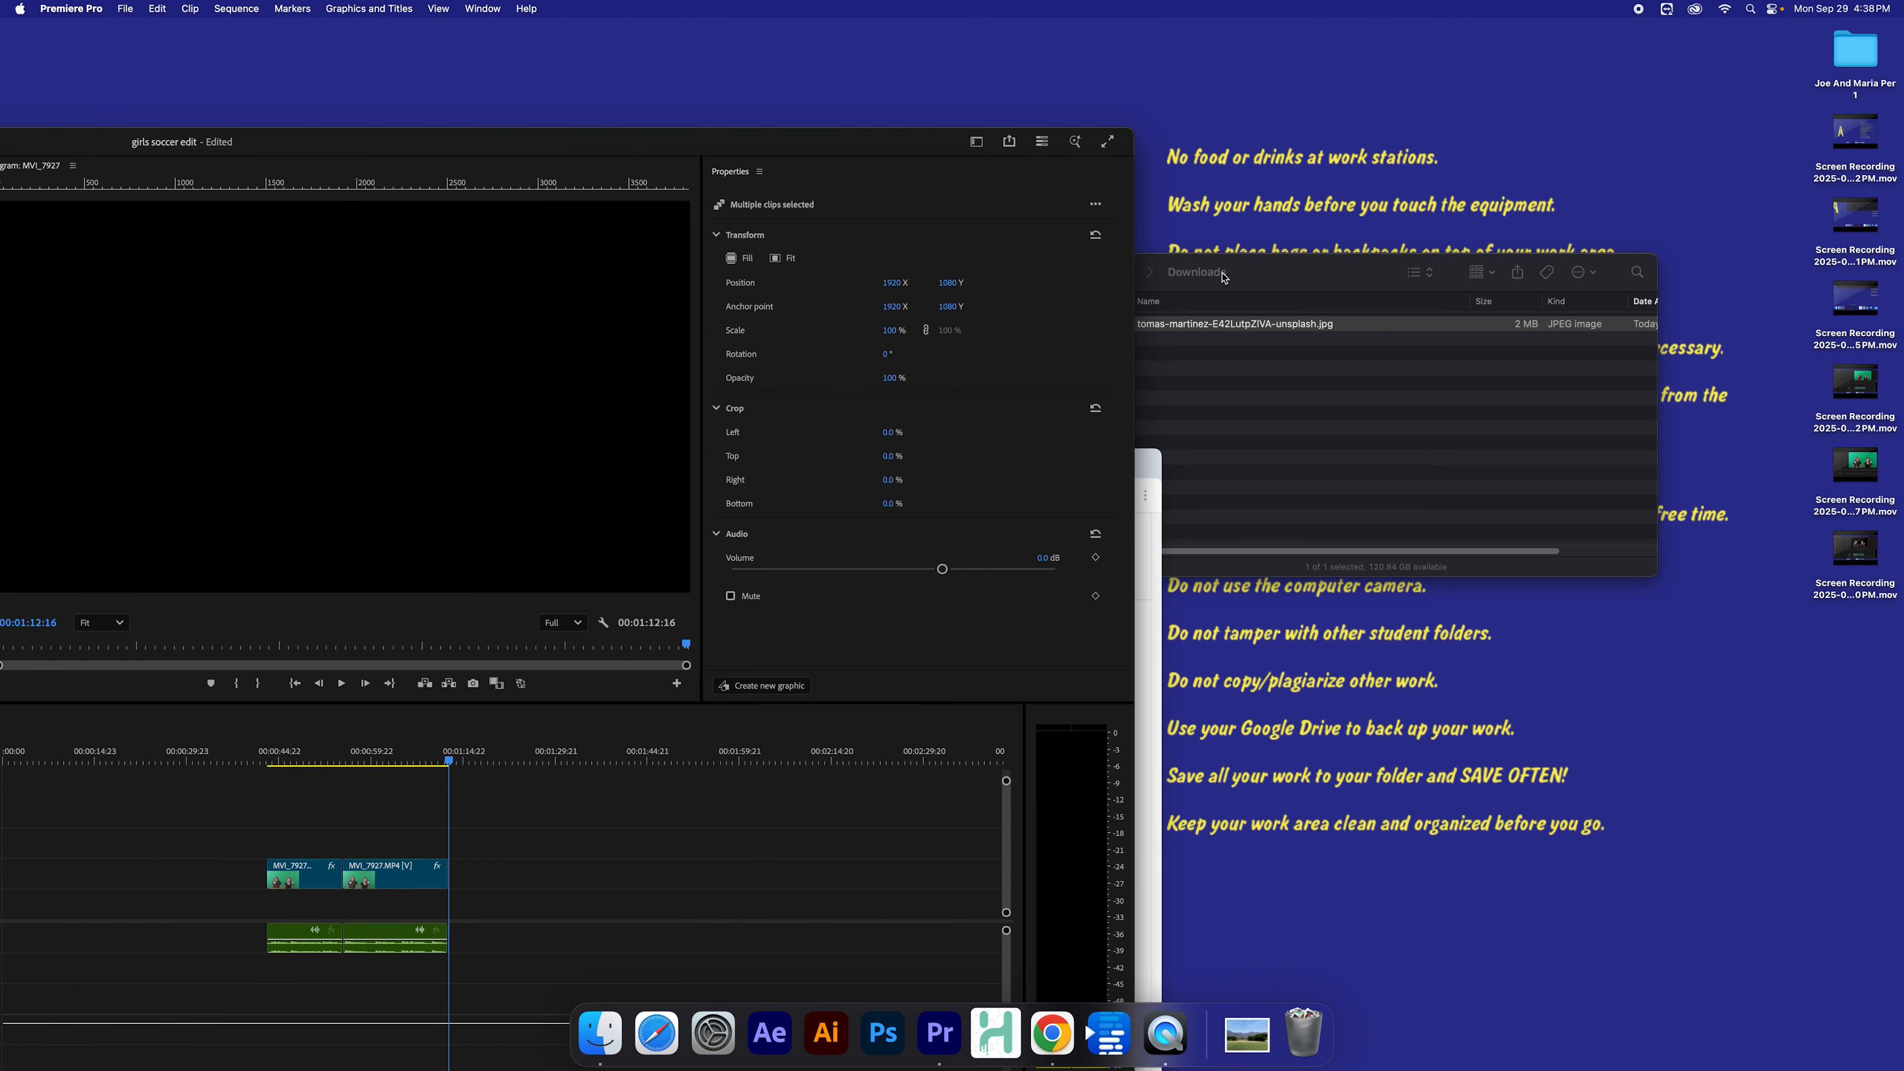
pyautogui.moveTo(1224, 277); pyautogui.dragTo(1241, 156)
pyautogui.click(1154, 645)
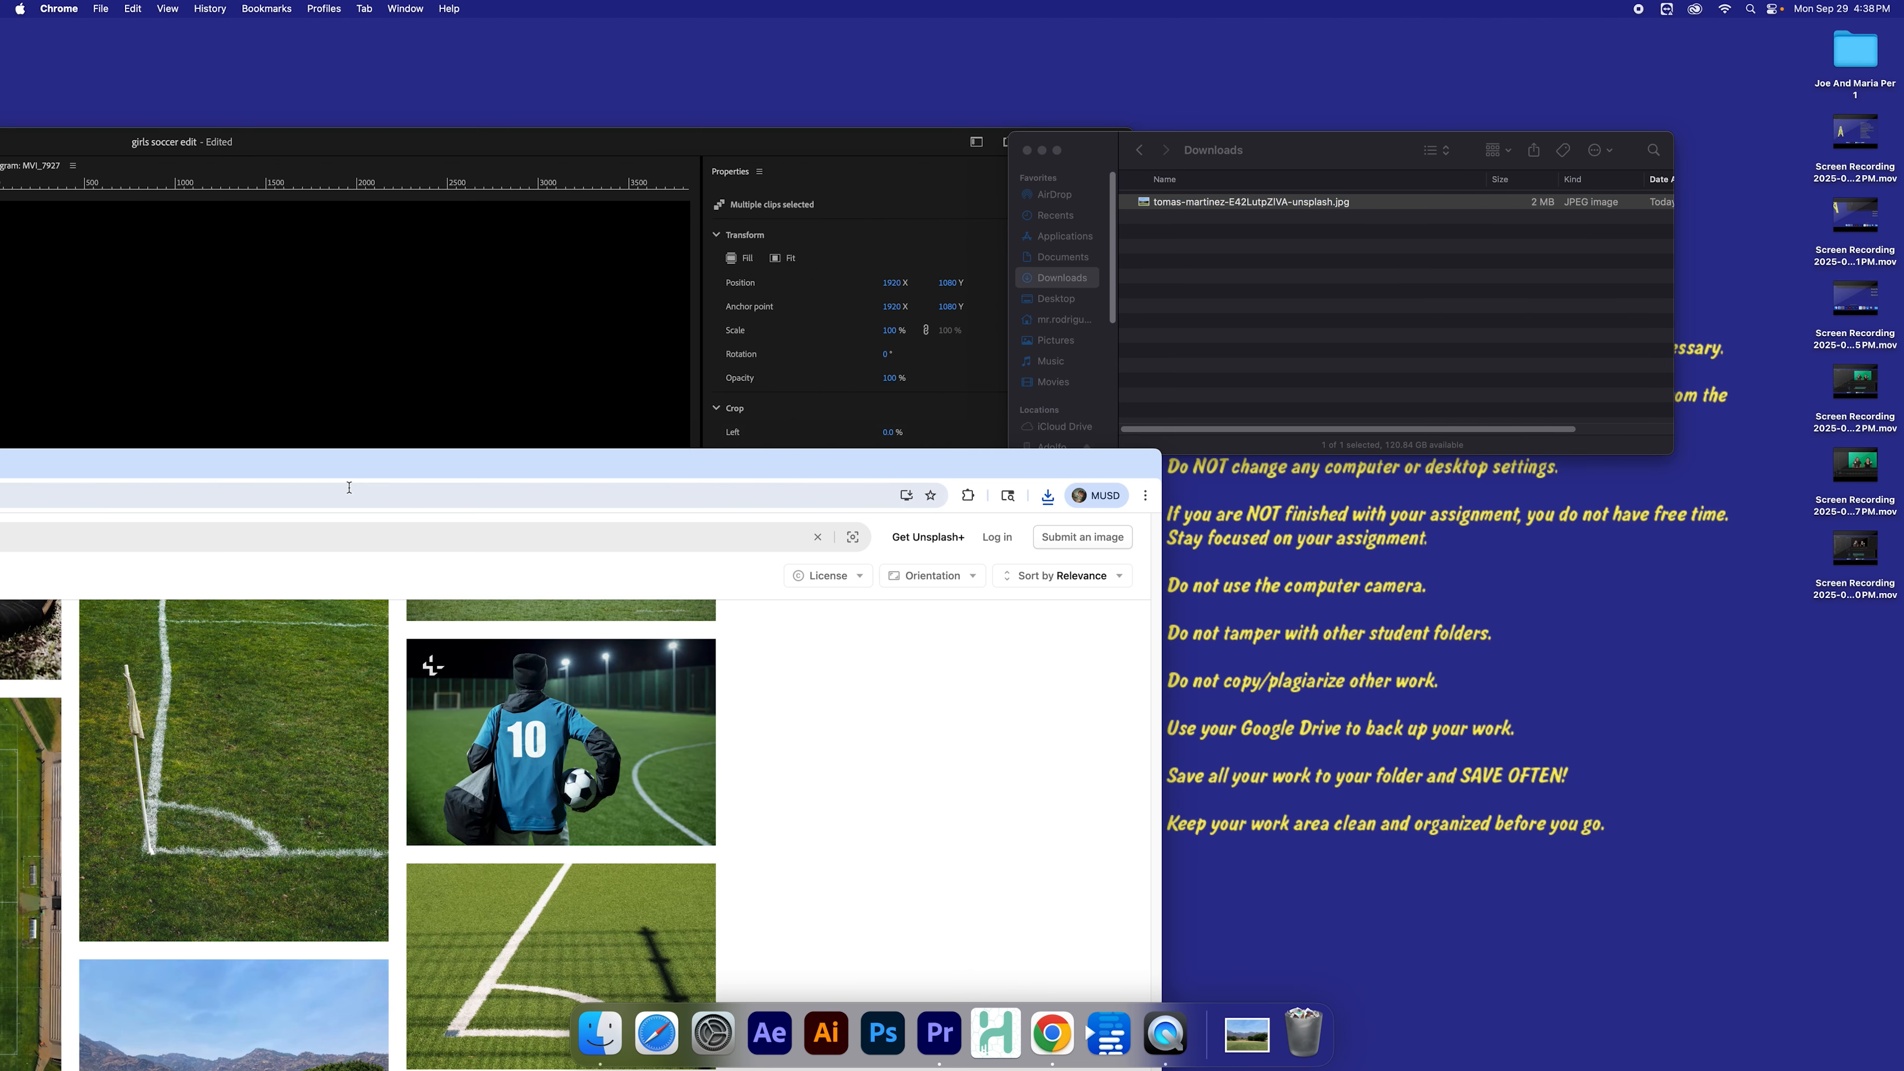
pyautogui.moveTo(315, 461); pyautogui.dragTo(225, 214)
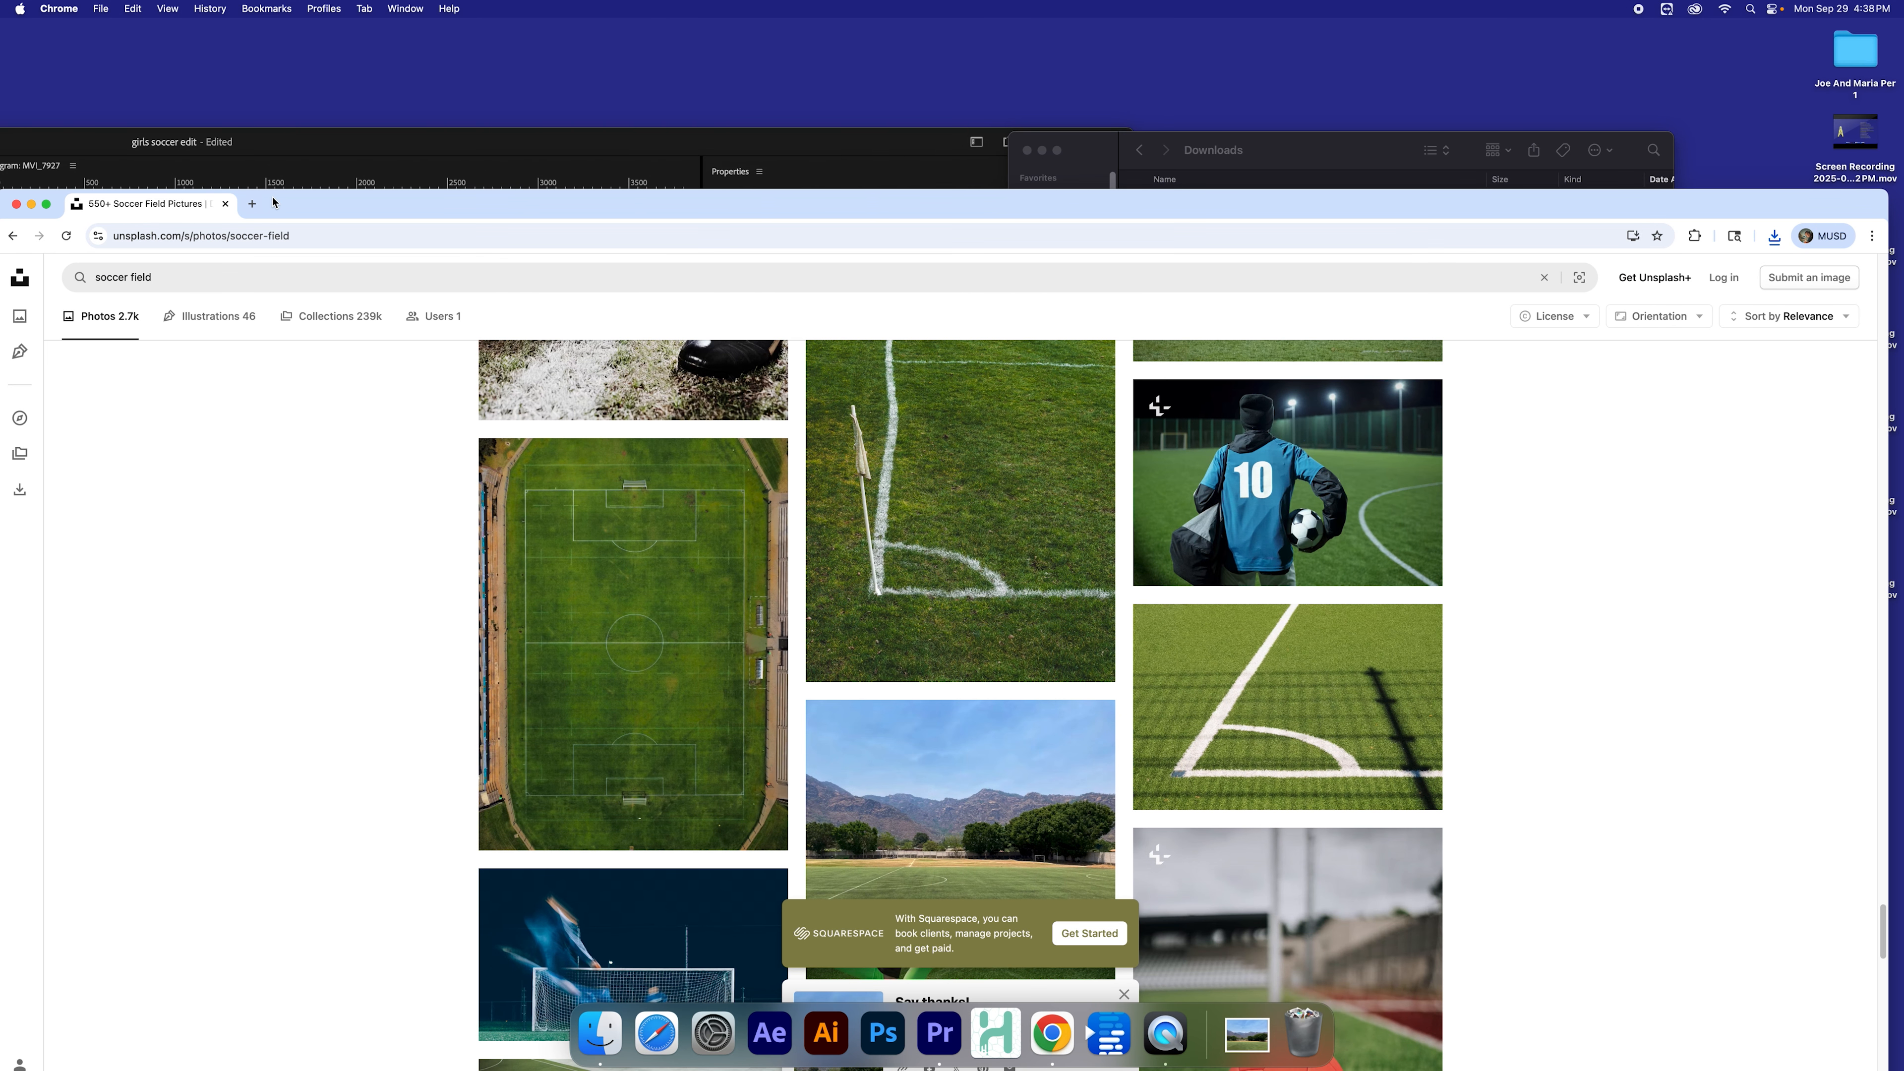
pyautogui.click(16, 205)
pyautogui.moveTo(1313, 160); pyautogui.dragTo(1278, 154)
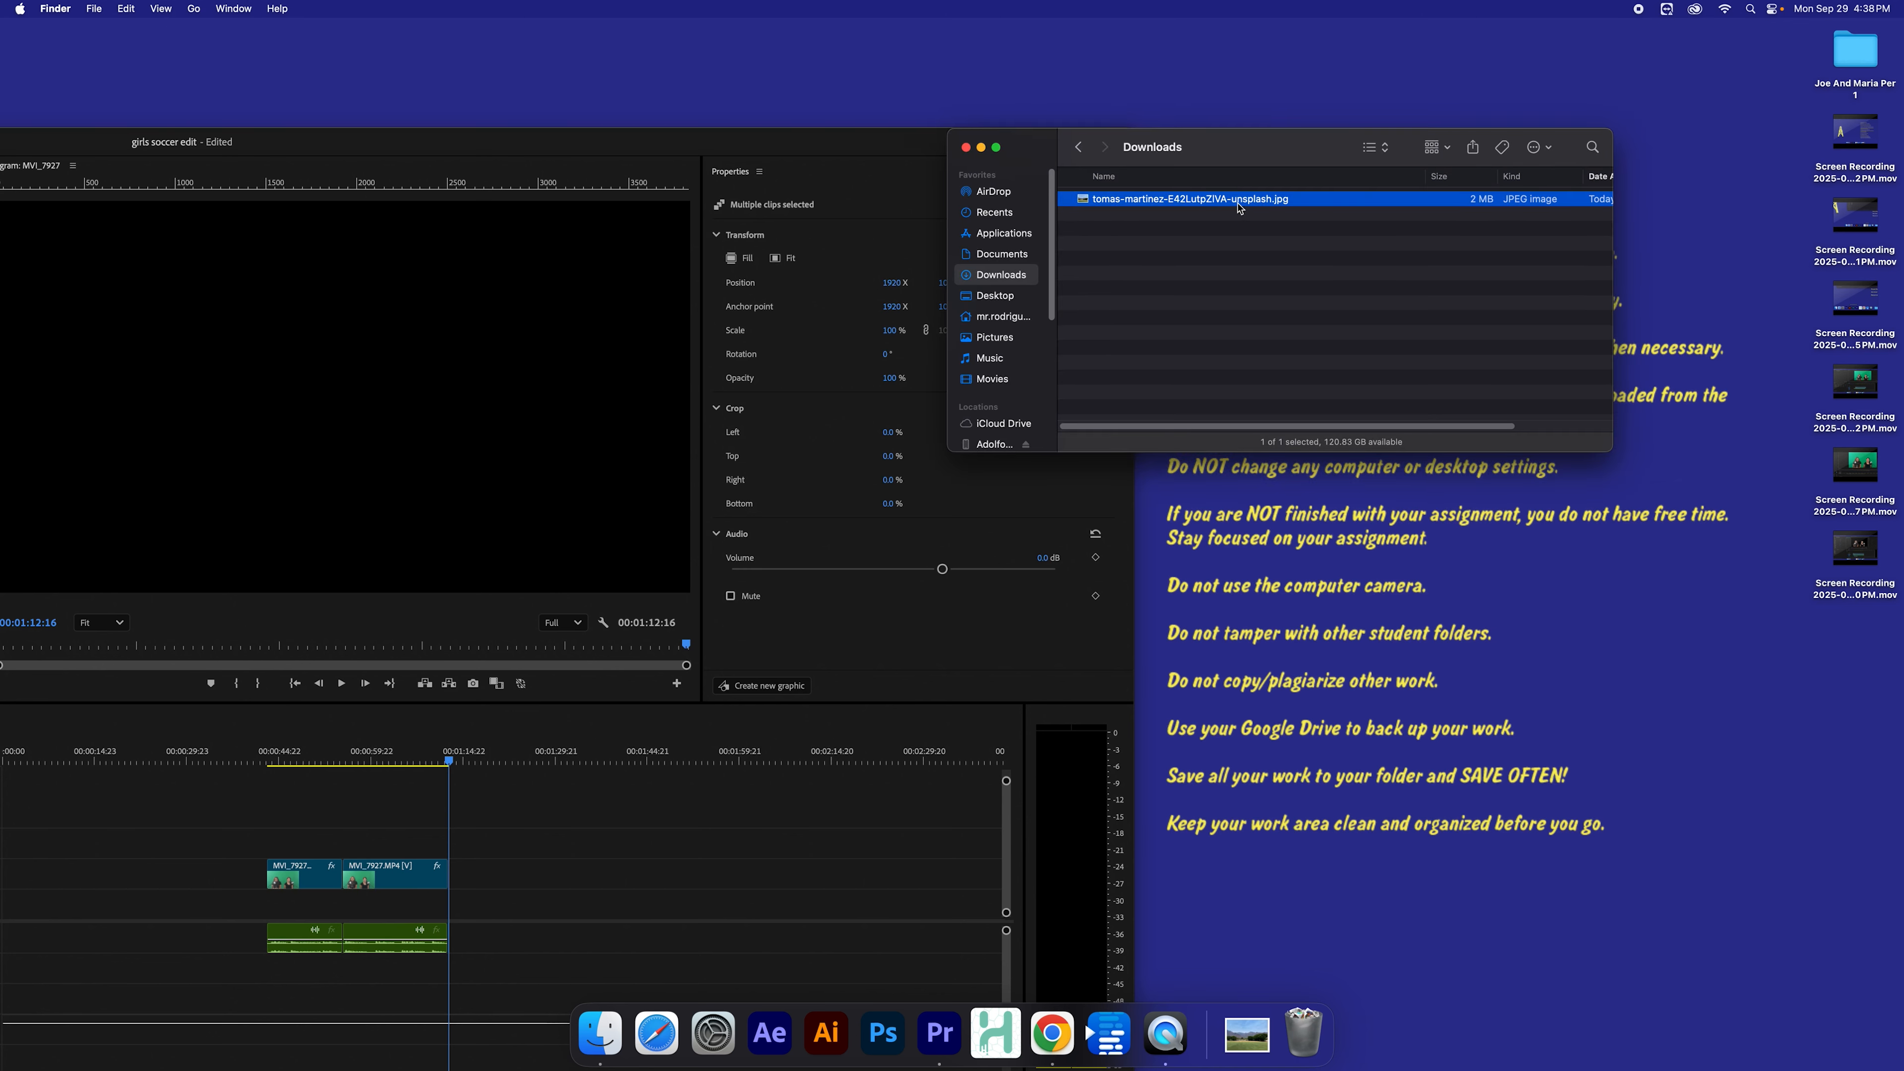
# Step: Move the downloaded JPEG into the Joe And Maria Per 1 desktop folder and close the Downloads window
pyautogui.moveTo(1175, 202); pyautogui.dragTo(1857, 55)
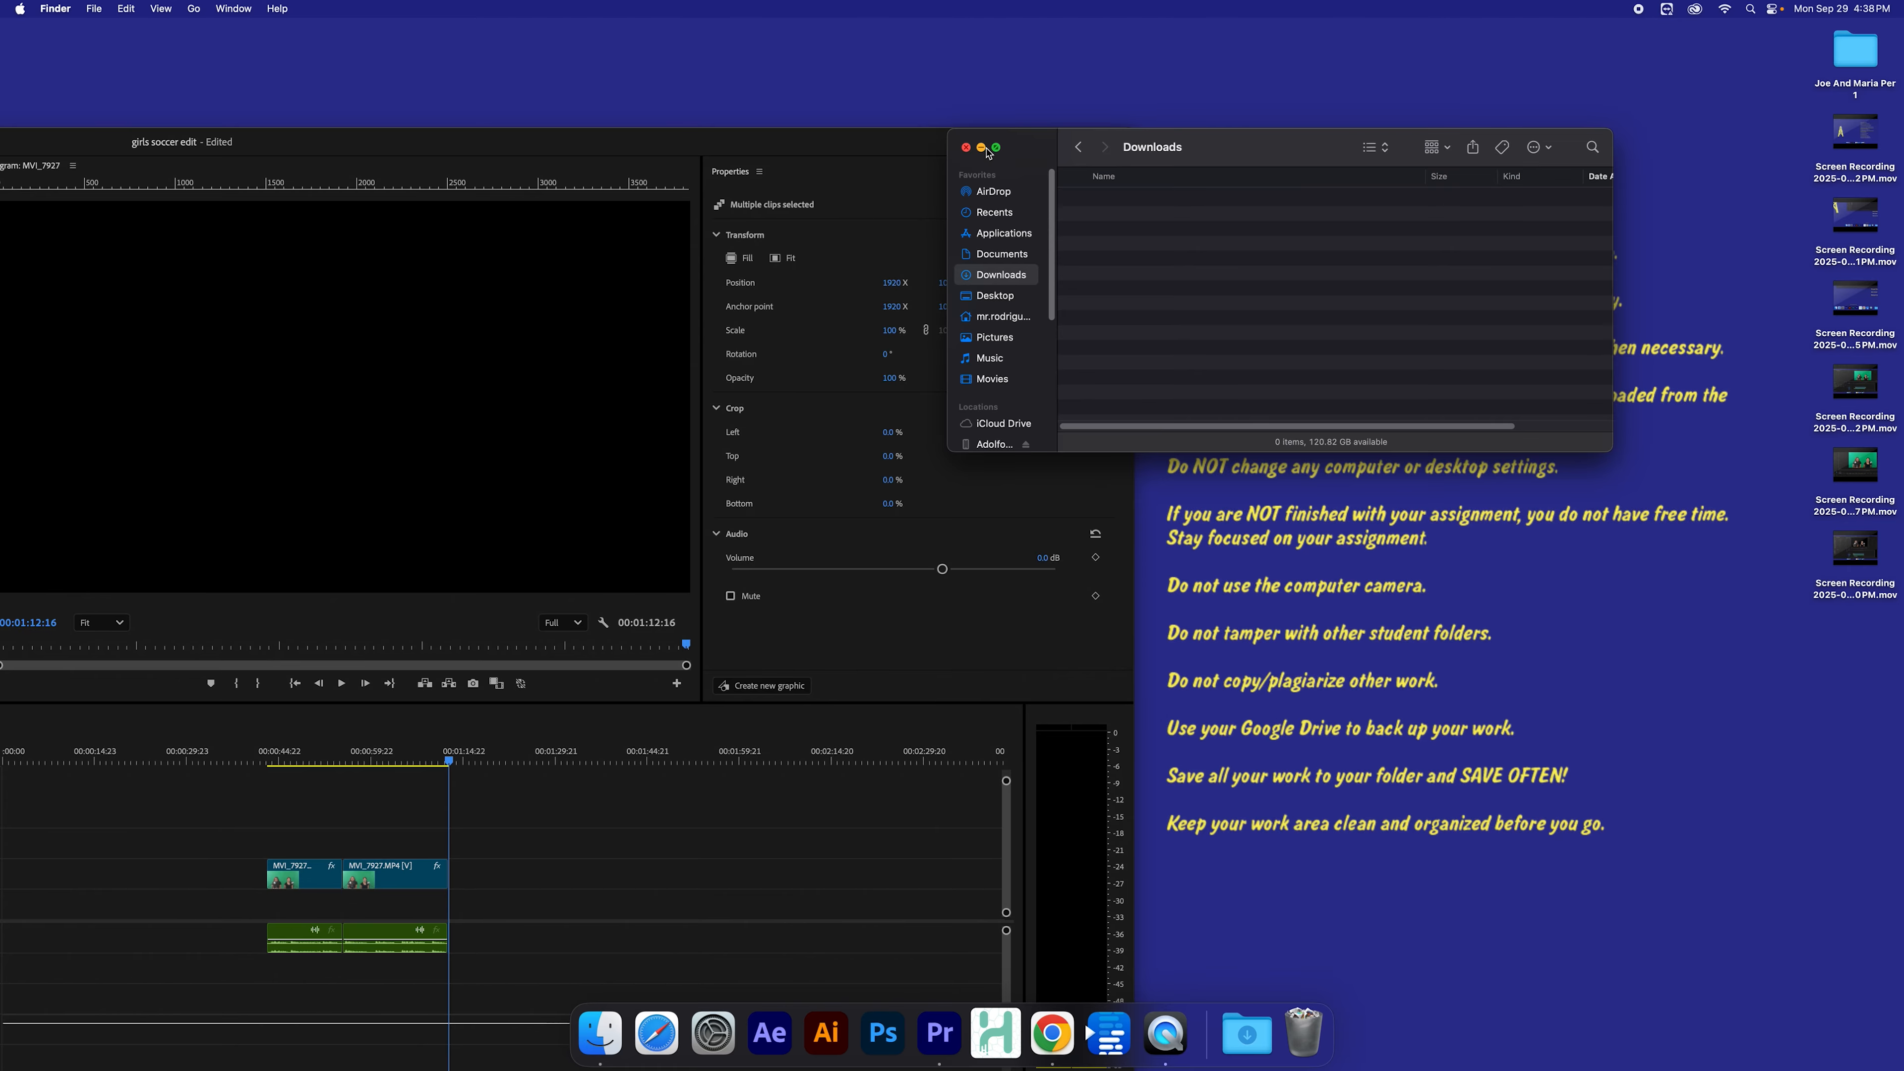
pyautogui.click(984, 148)
# Step: Open the Joe And Maria Per 1 folder from the desktop
pyautogui.click(1863, 63)
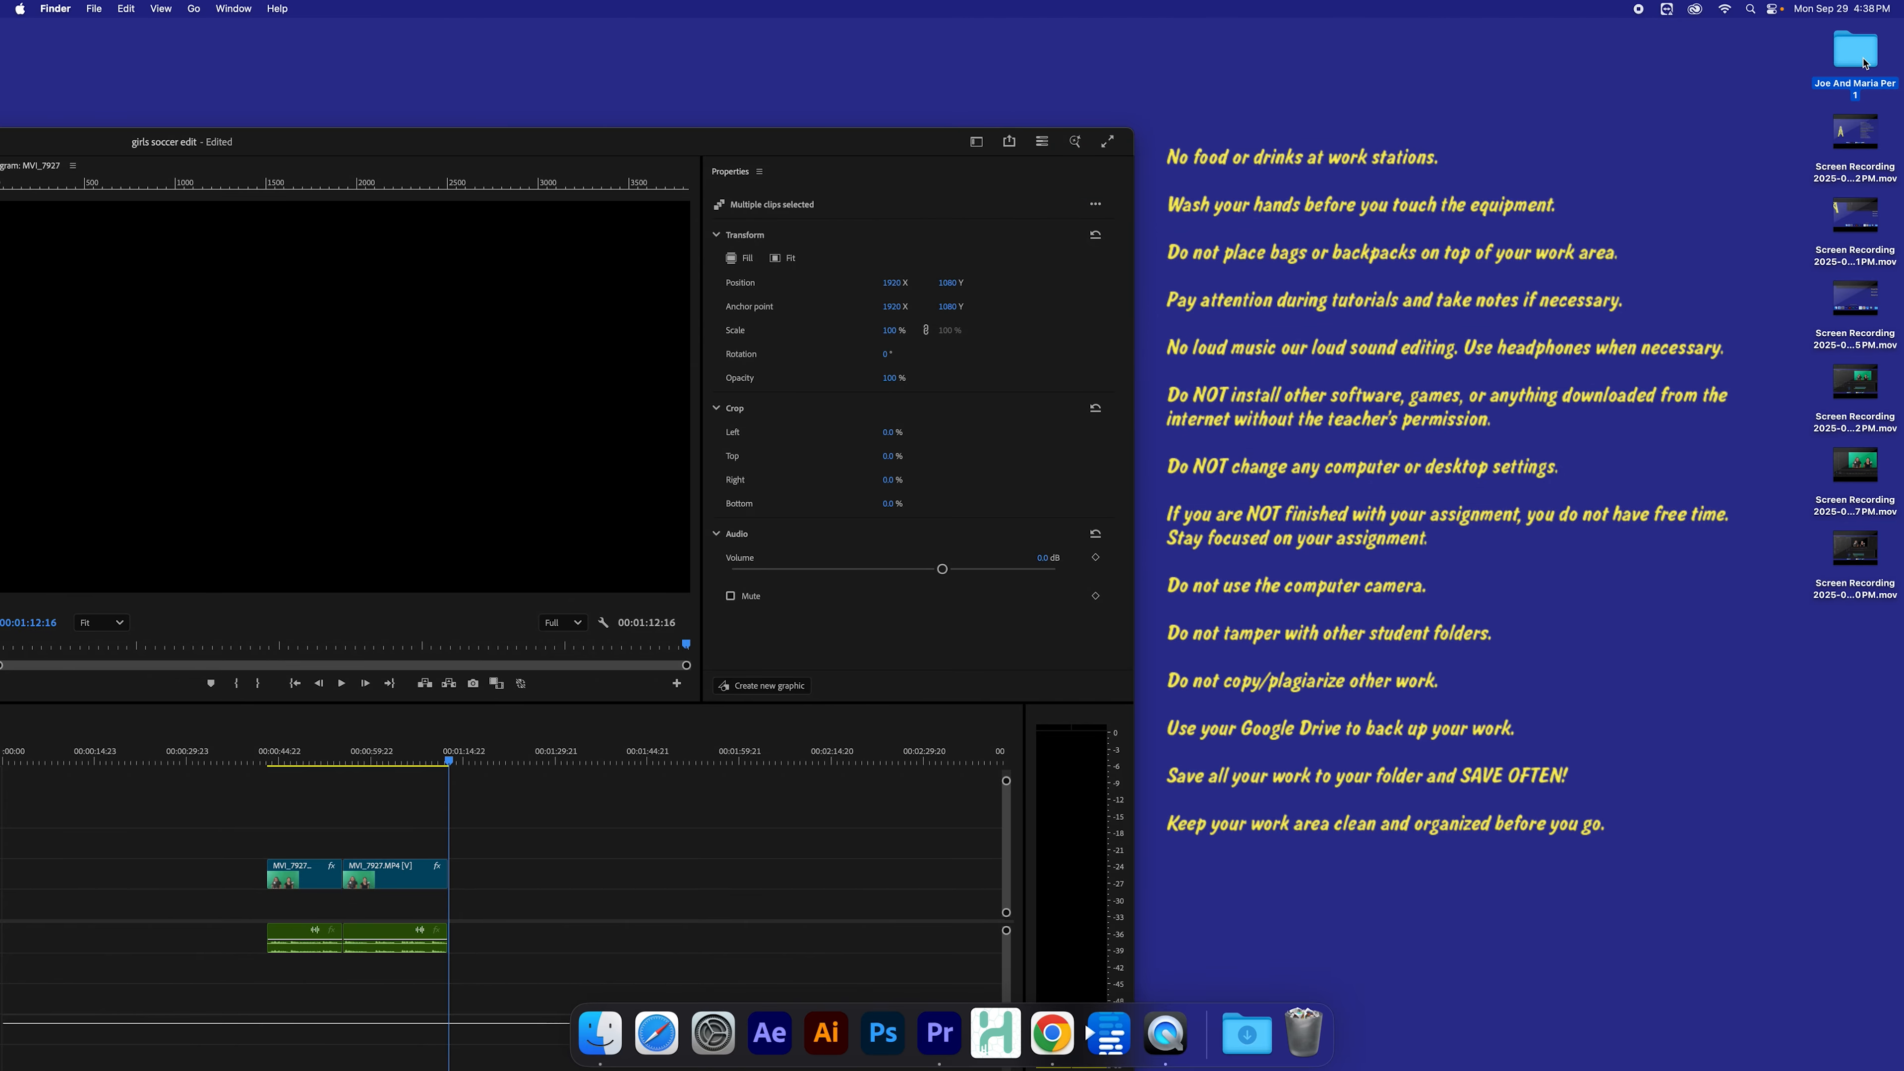
pyautogui.doubleClick(1865, 63)
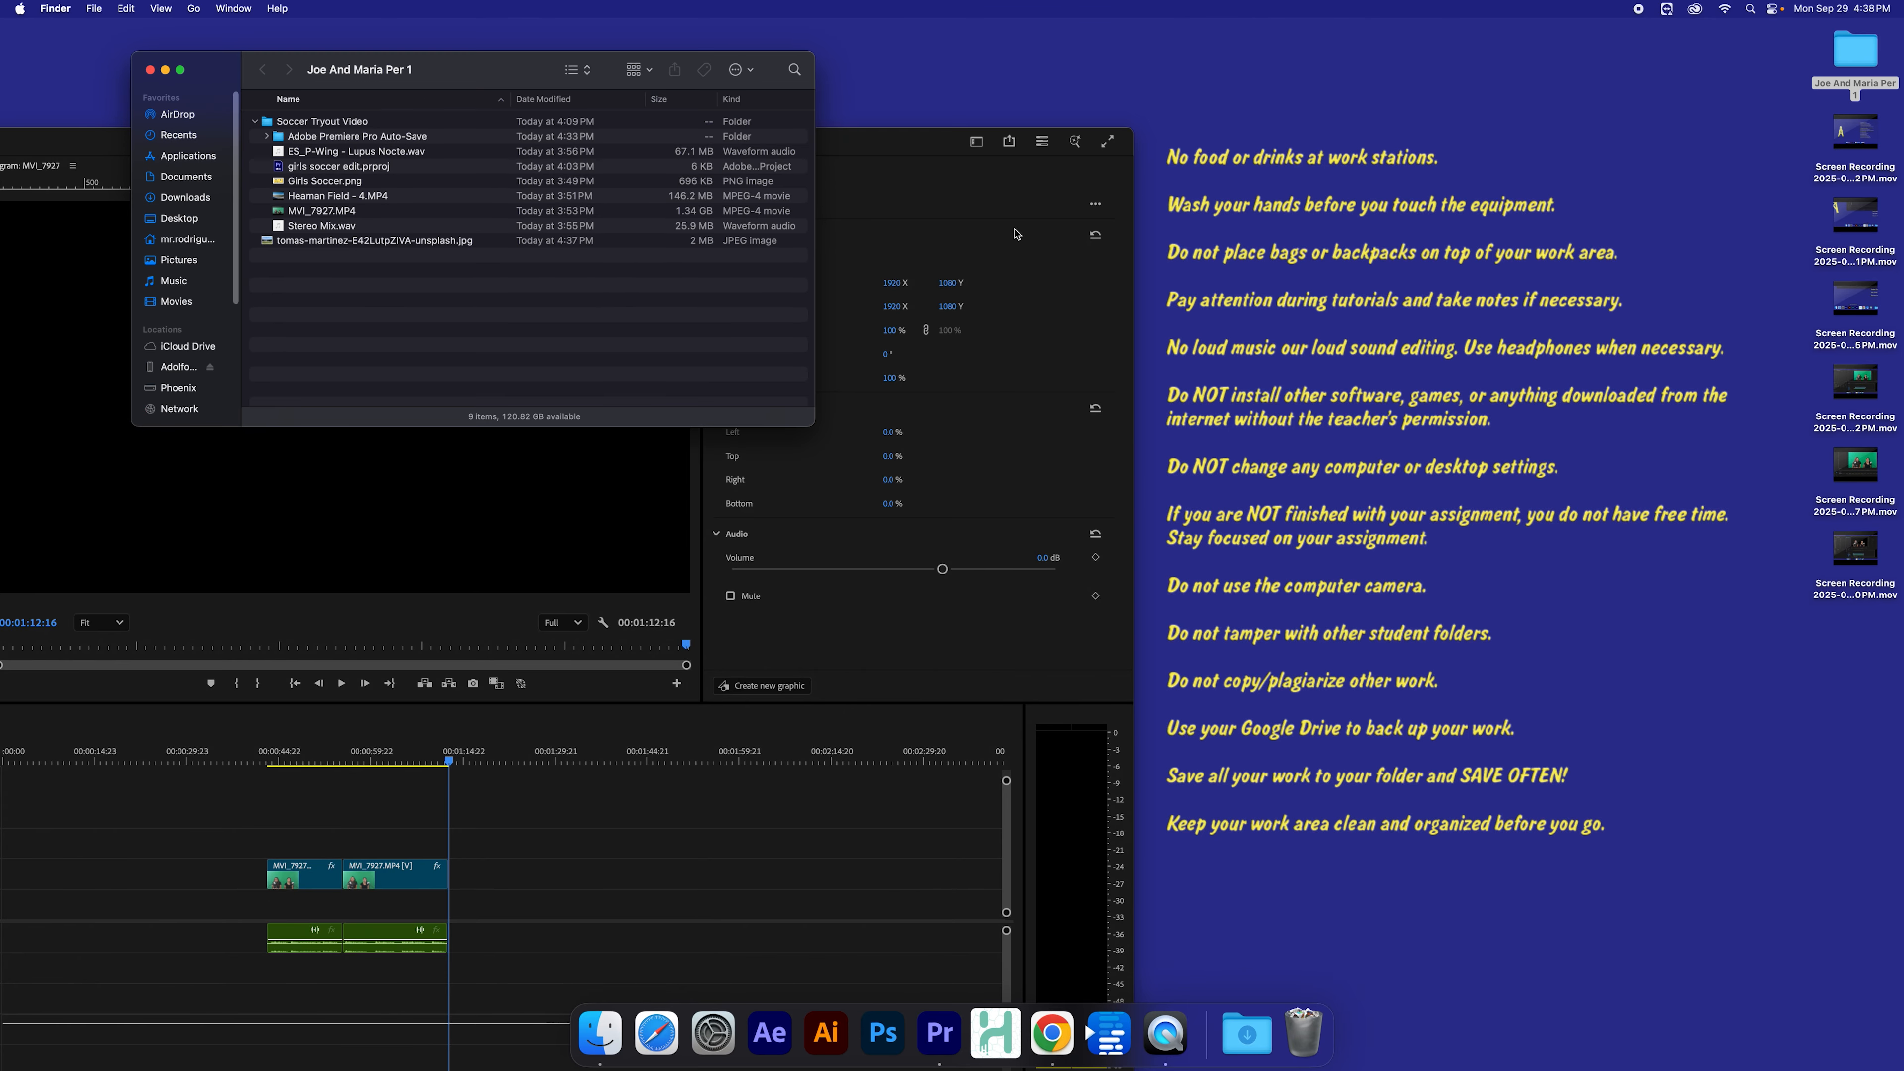
pyautogui.moveTo(474, 63); pyautogui.dragTo(921, 175)
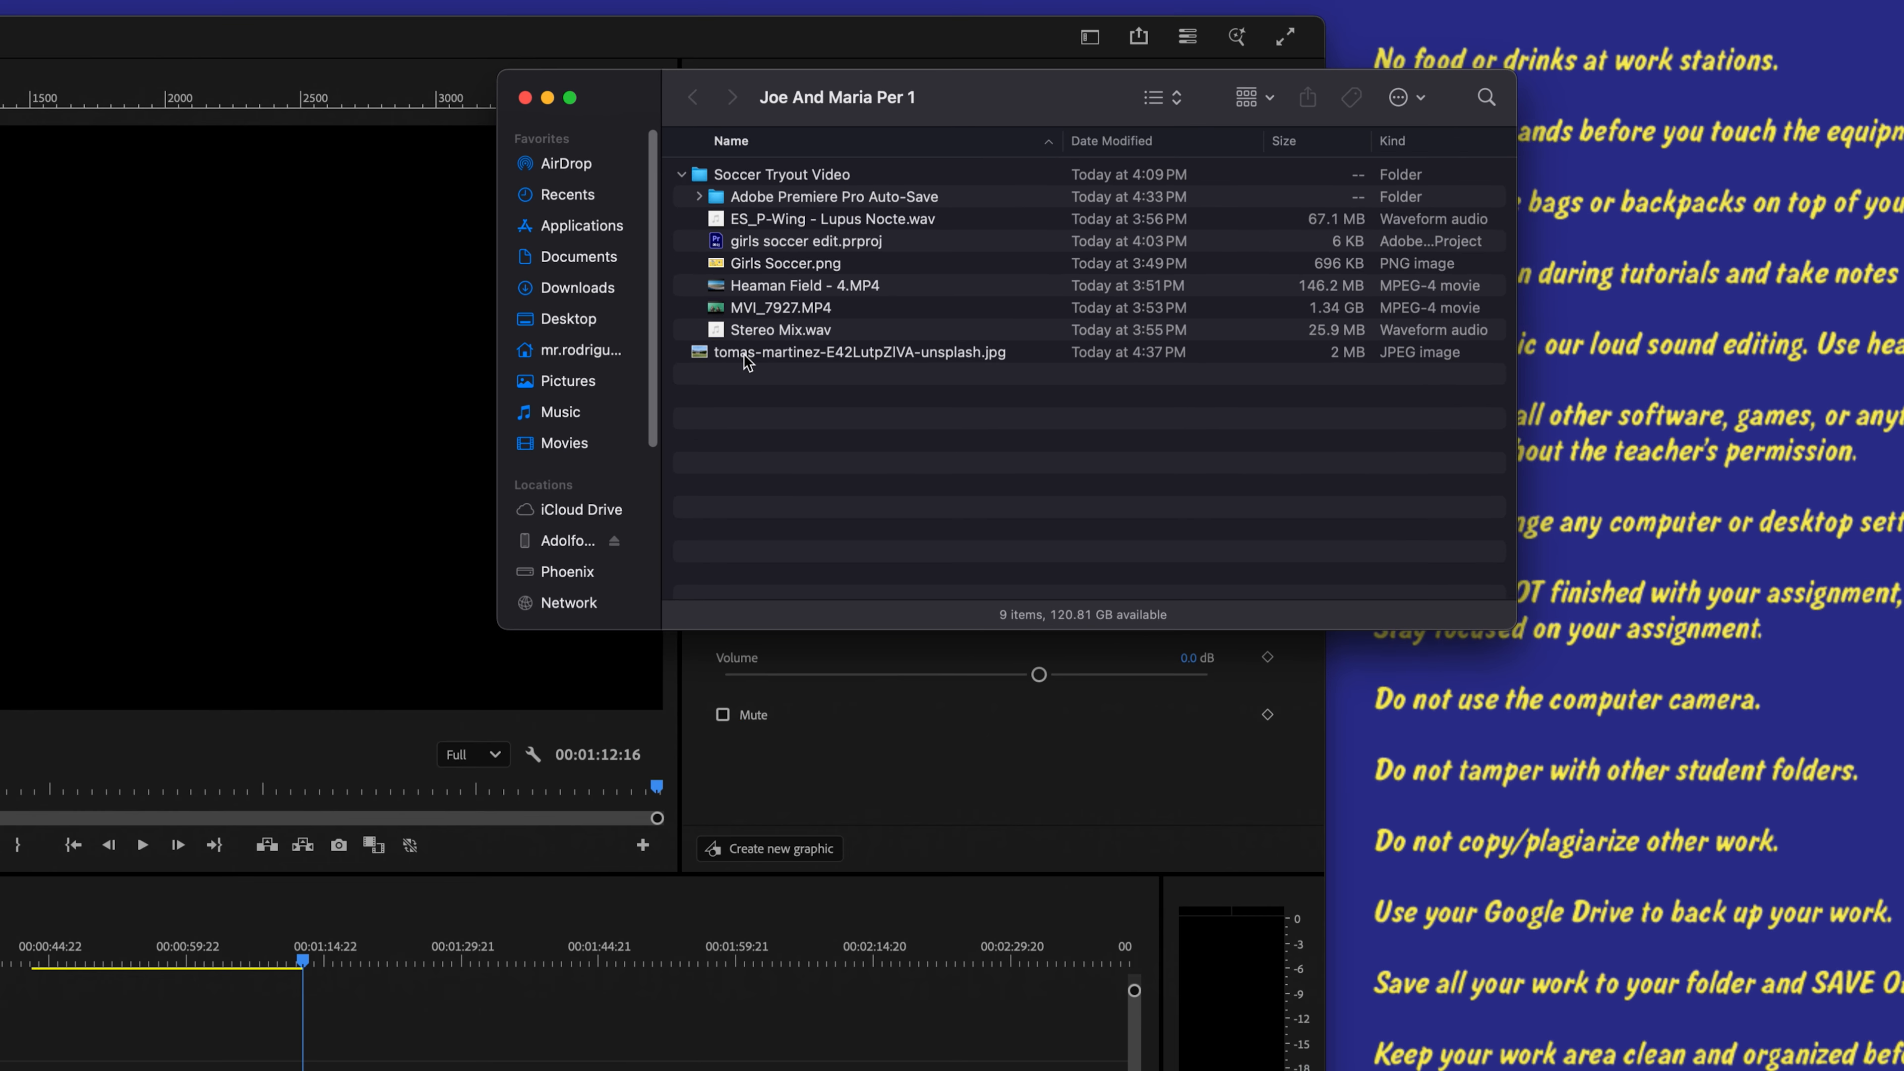
# Step: Try to move the soccer field JPEG into the Soccer Tryout Video folder
pyautogui.moveTo(750, 354); pyautogui.dragTo(772, 176)
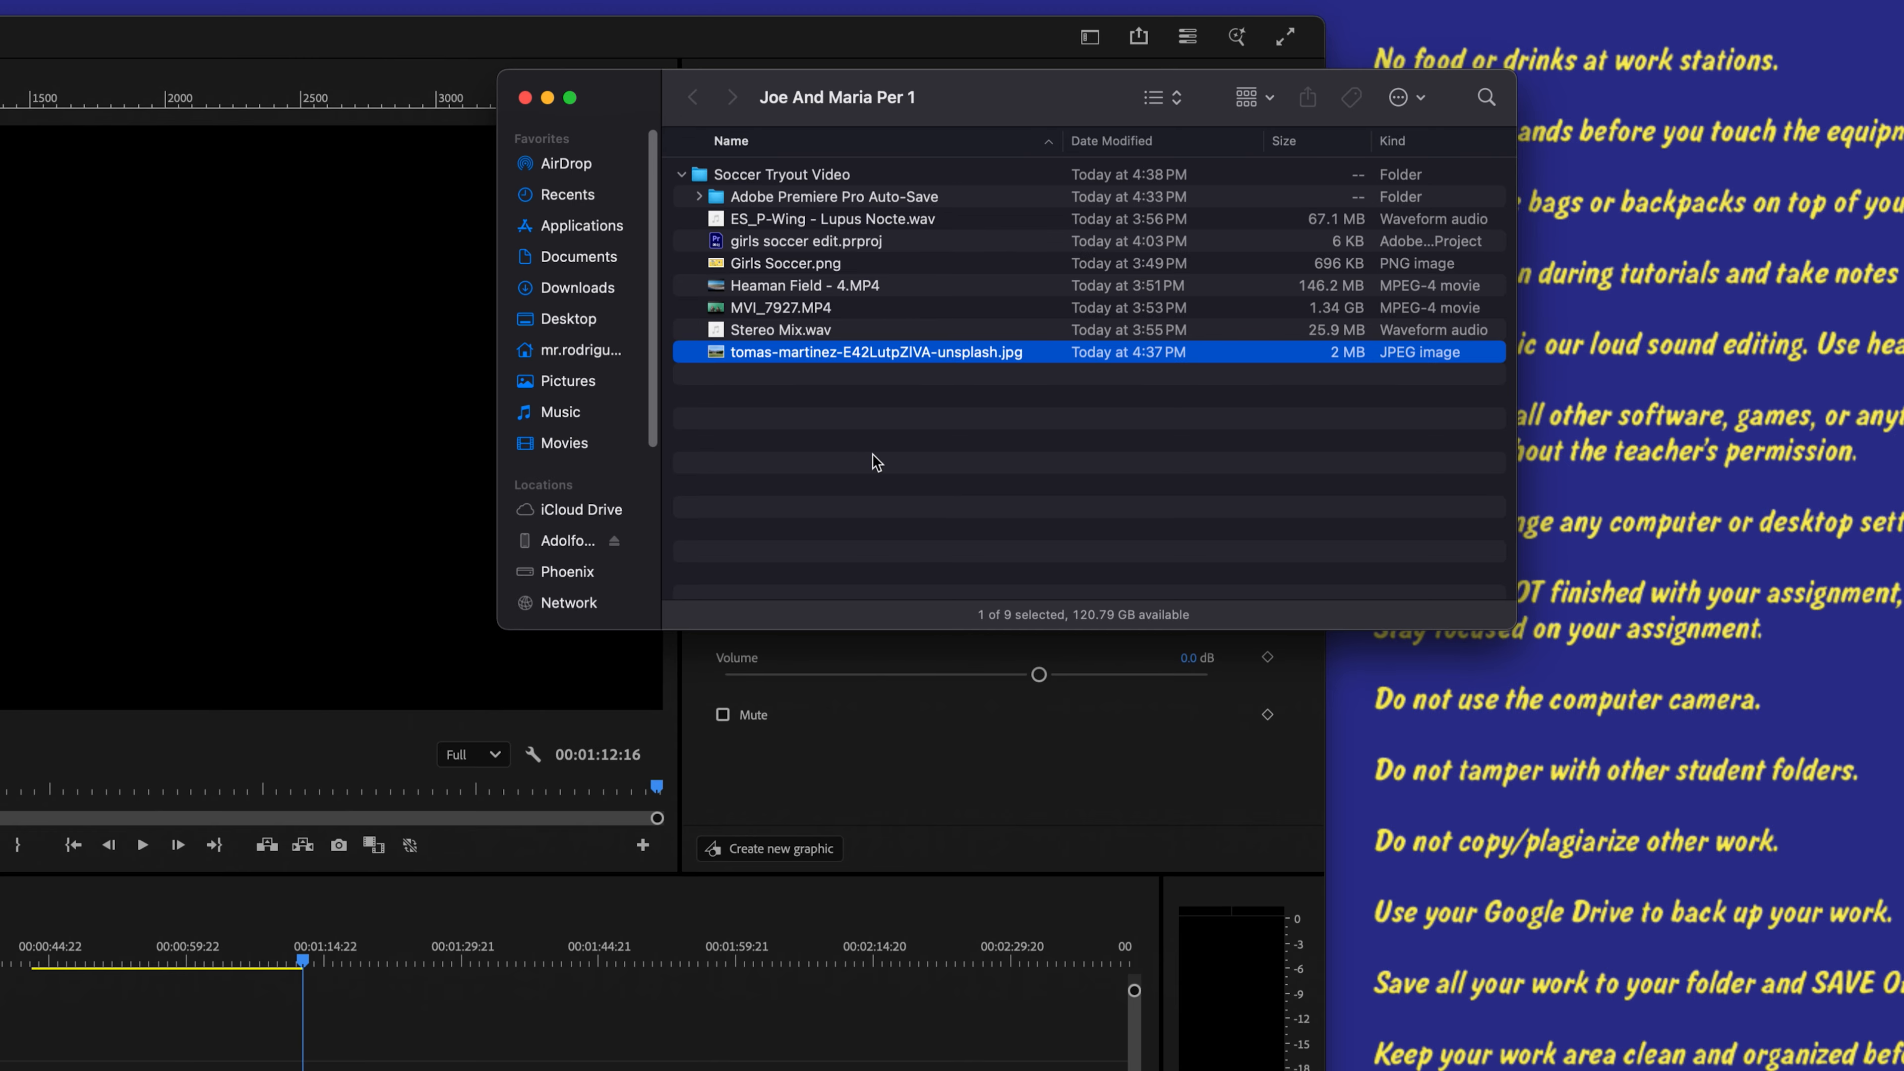
pyautogui.click(862, 414)
pyautogui.moveTo(961, 101); pyautogui.dragTo(1347, 106)
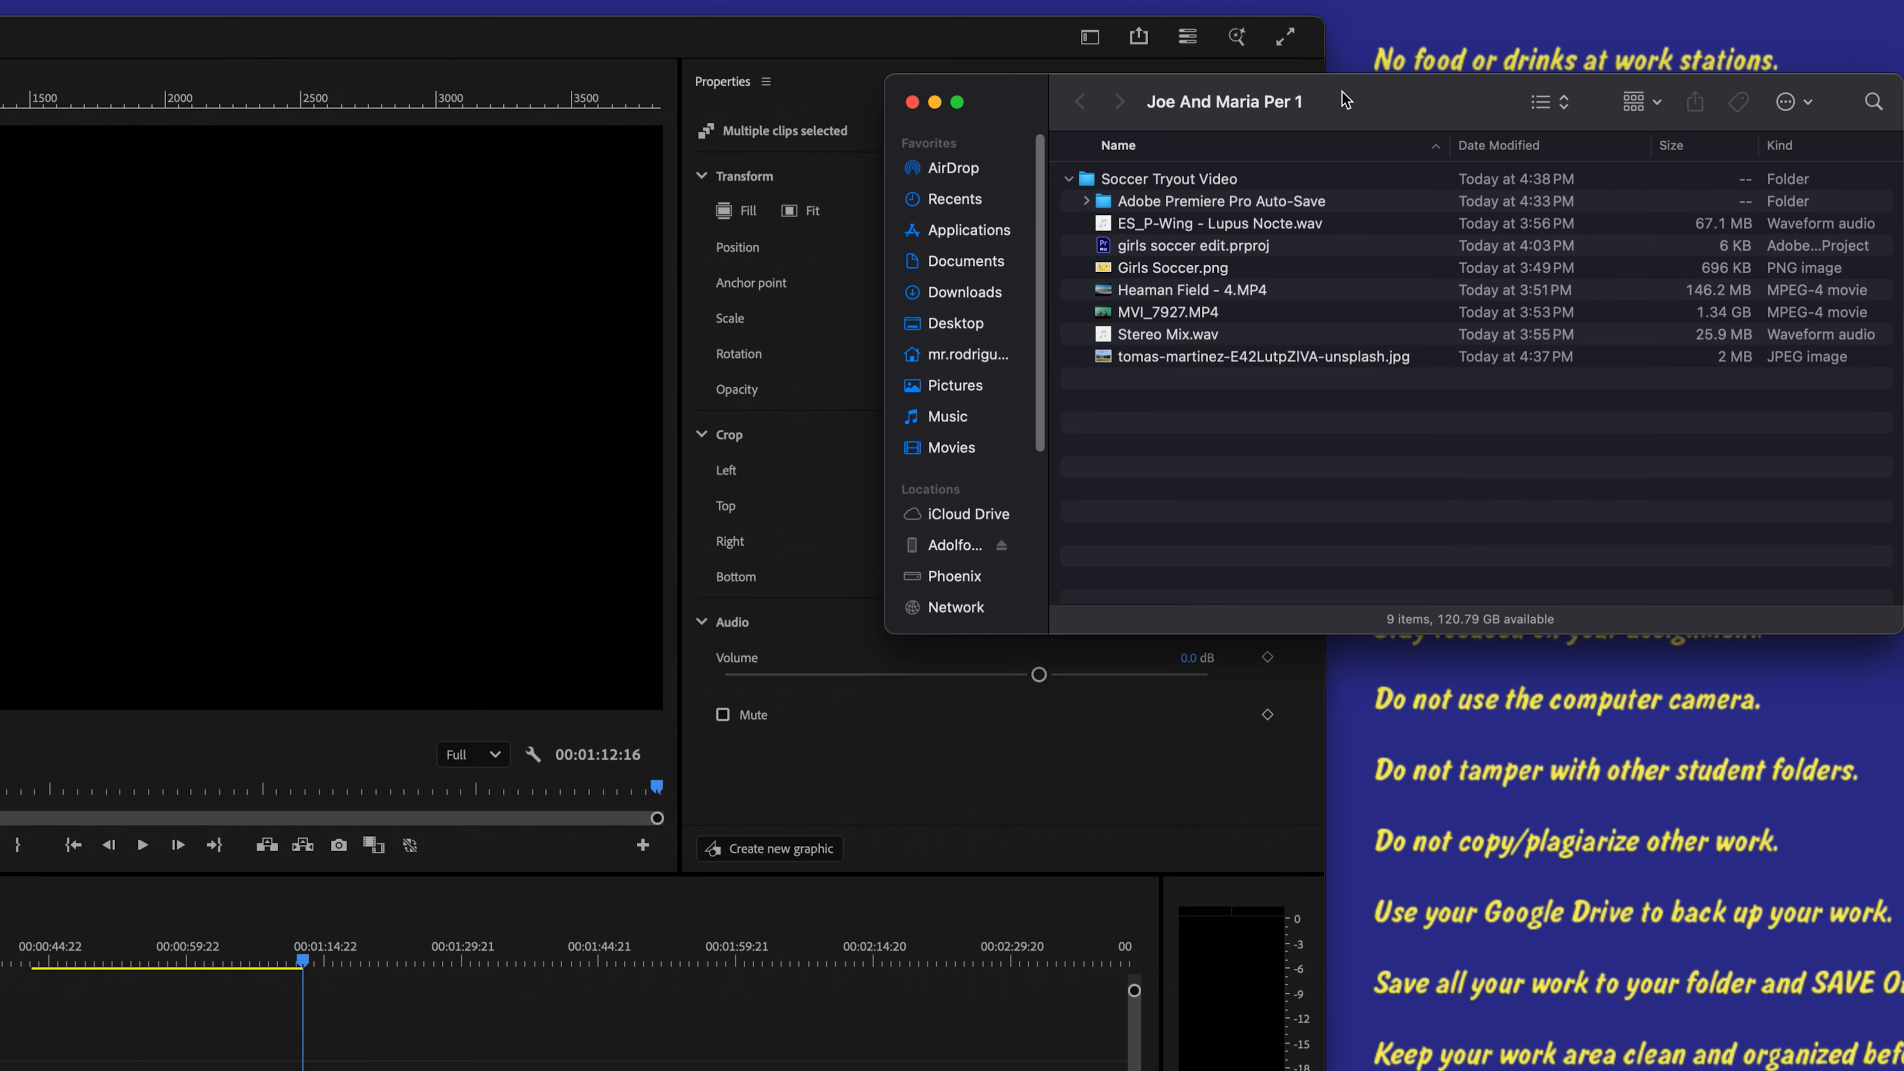
# Step: Arrange the Premiere Pro and Finder windows so the project folder sits beside the timeline
pyautogui.click(892, 45)
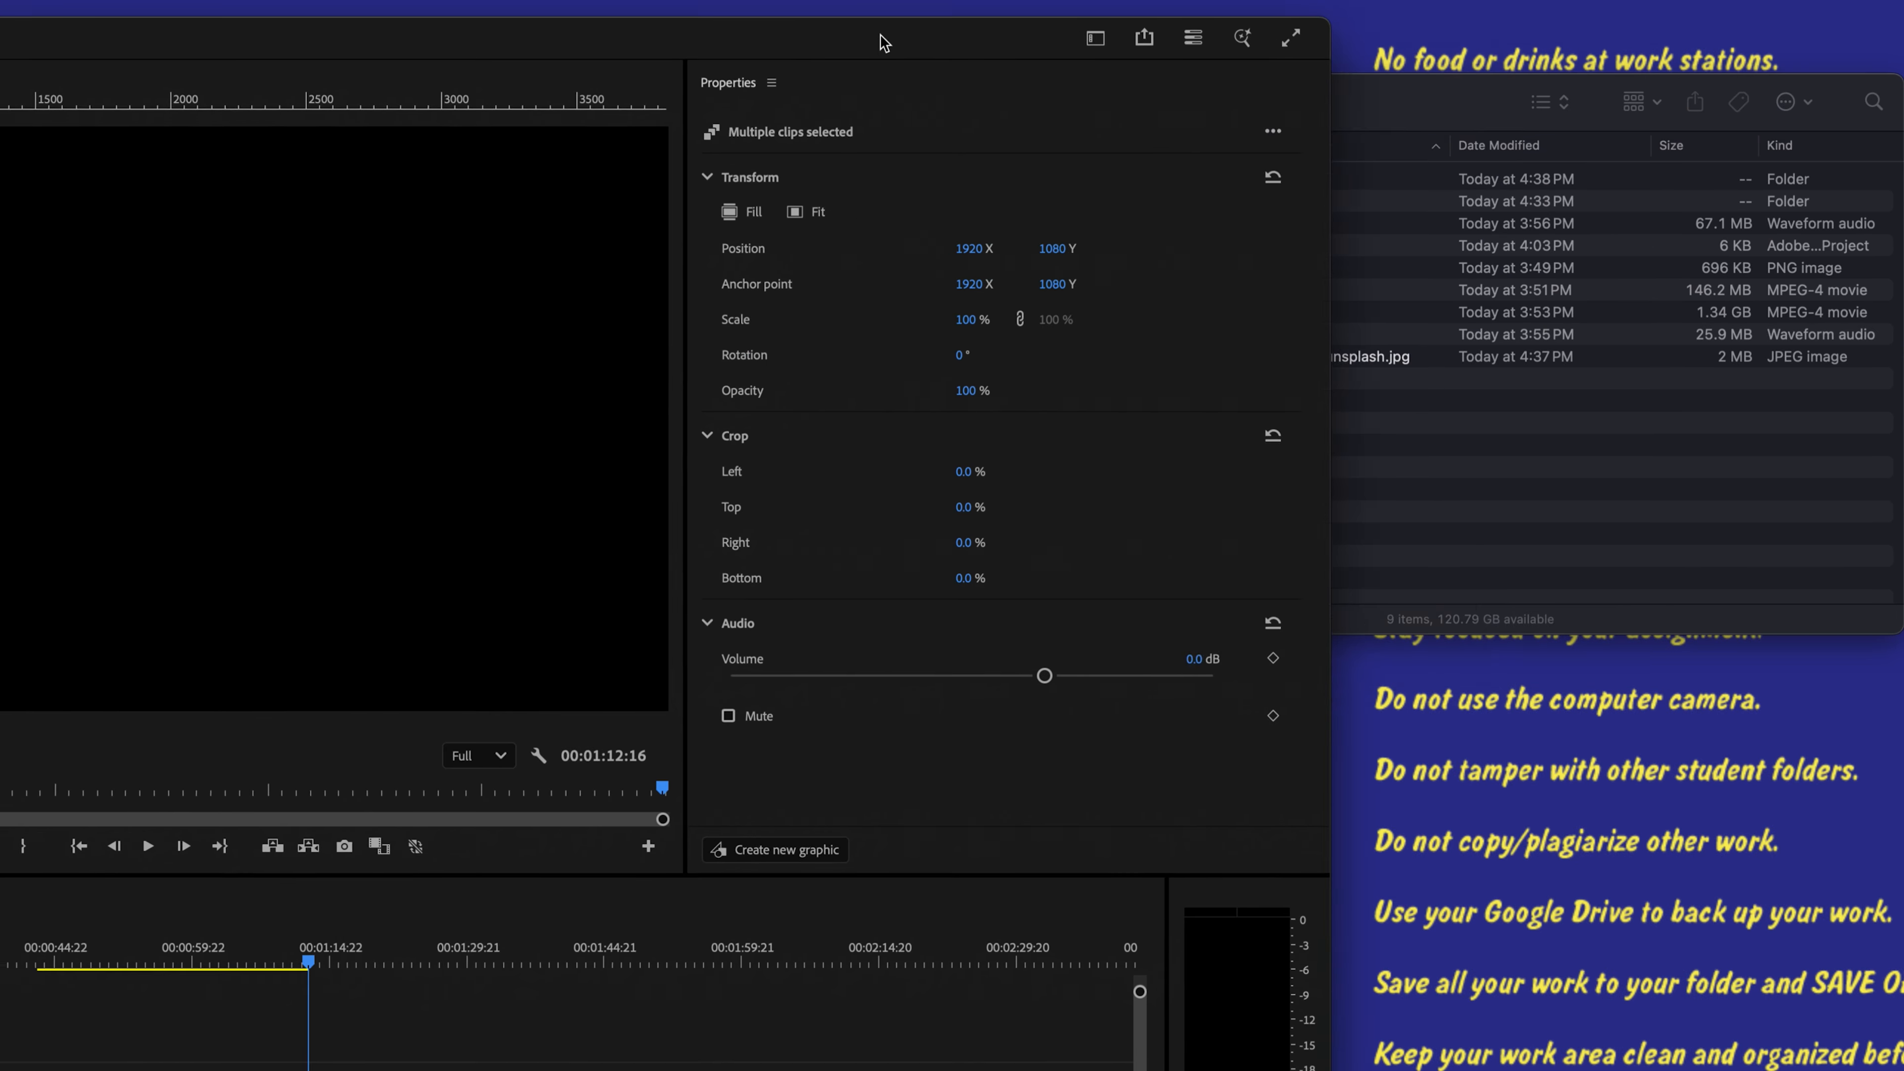
pyautogui.moveTo(892, 46); pyautogui.dragTo(1124, 27)
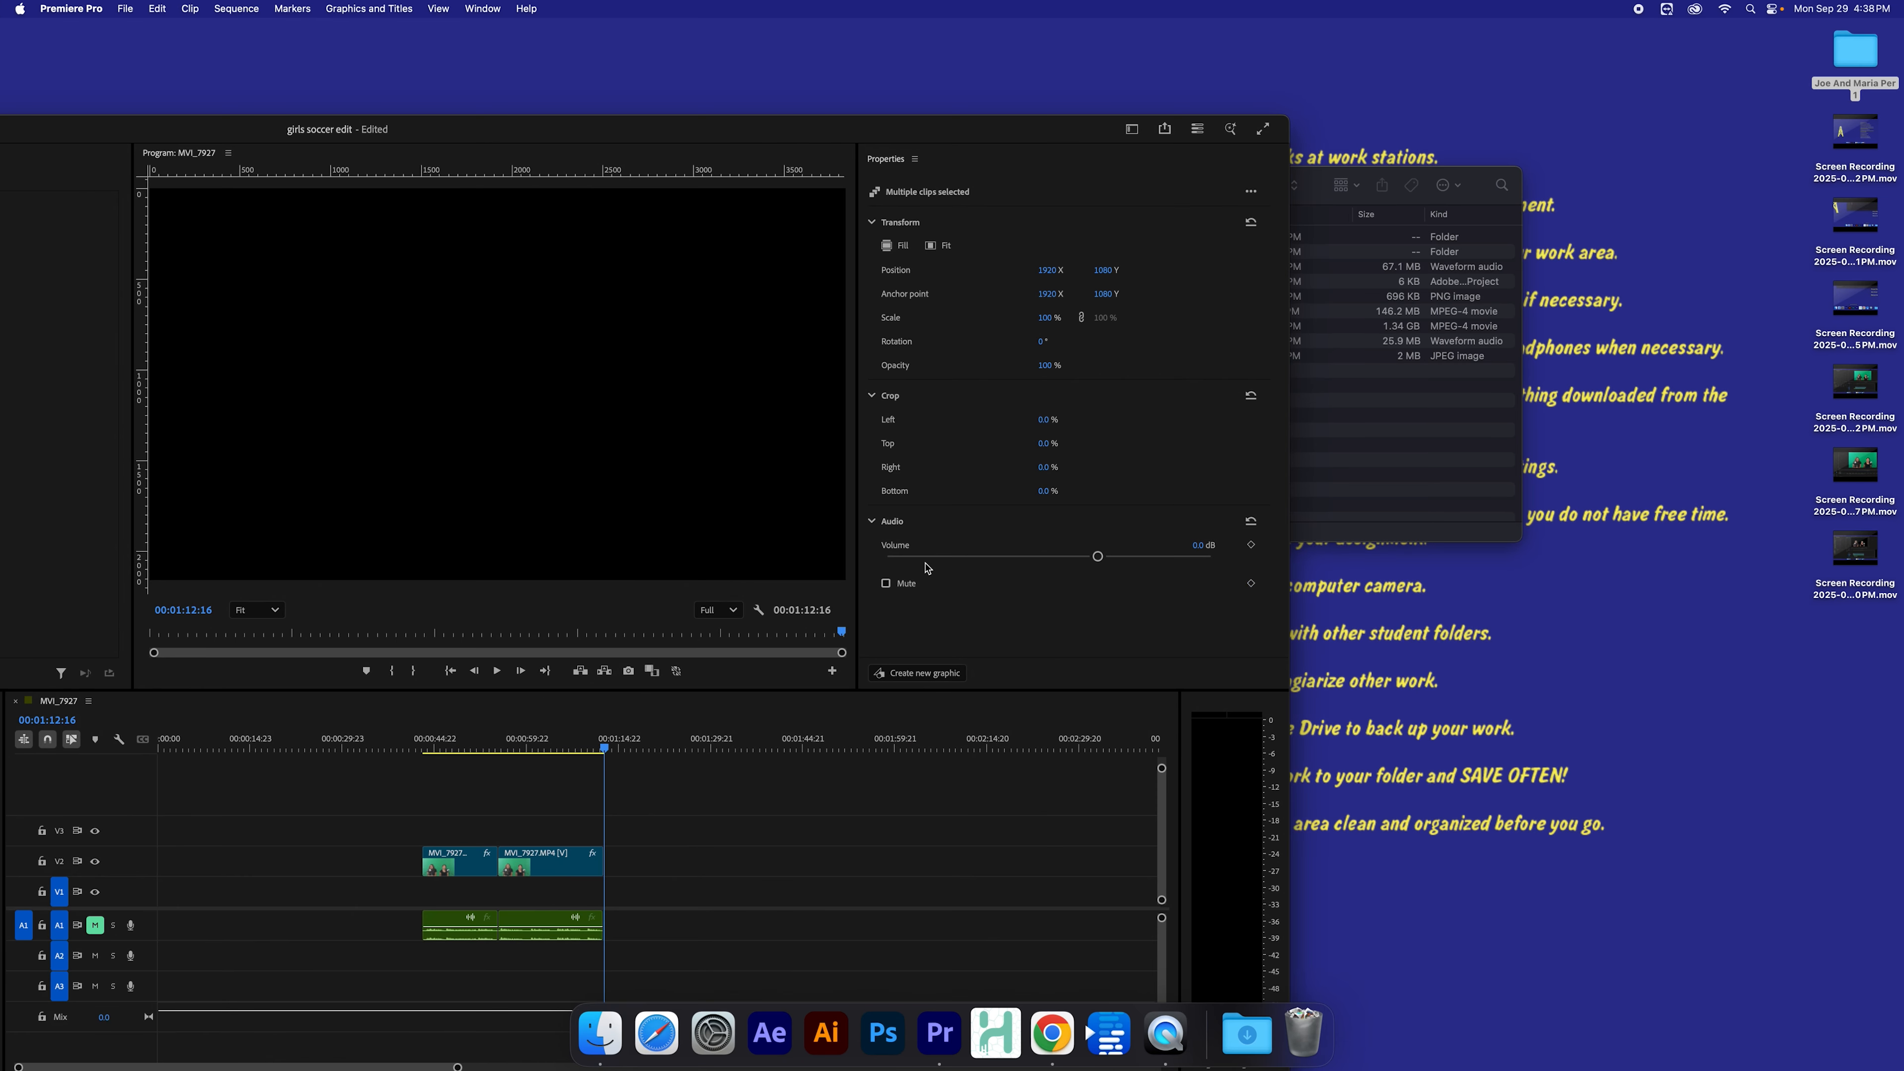
pyautogui.click(1389, 534)
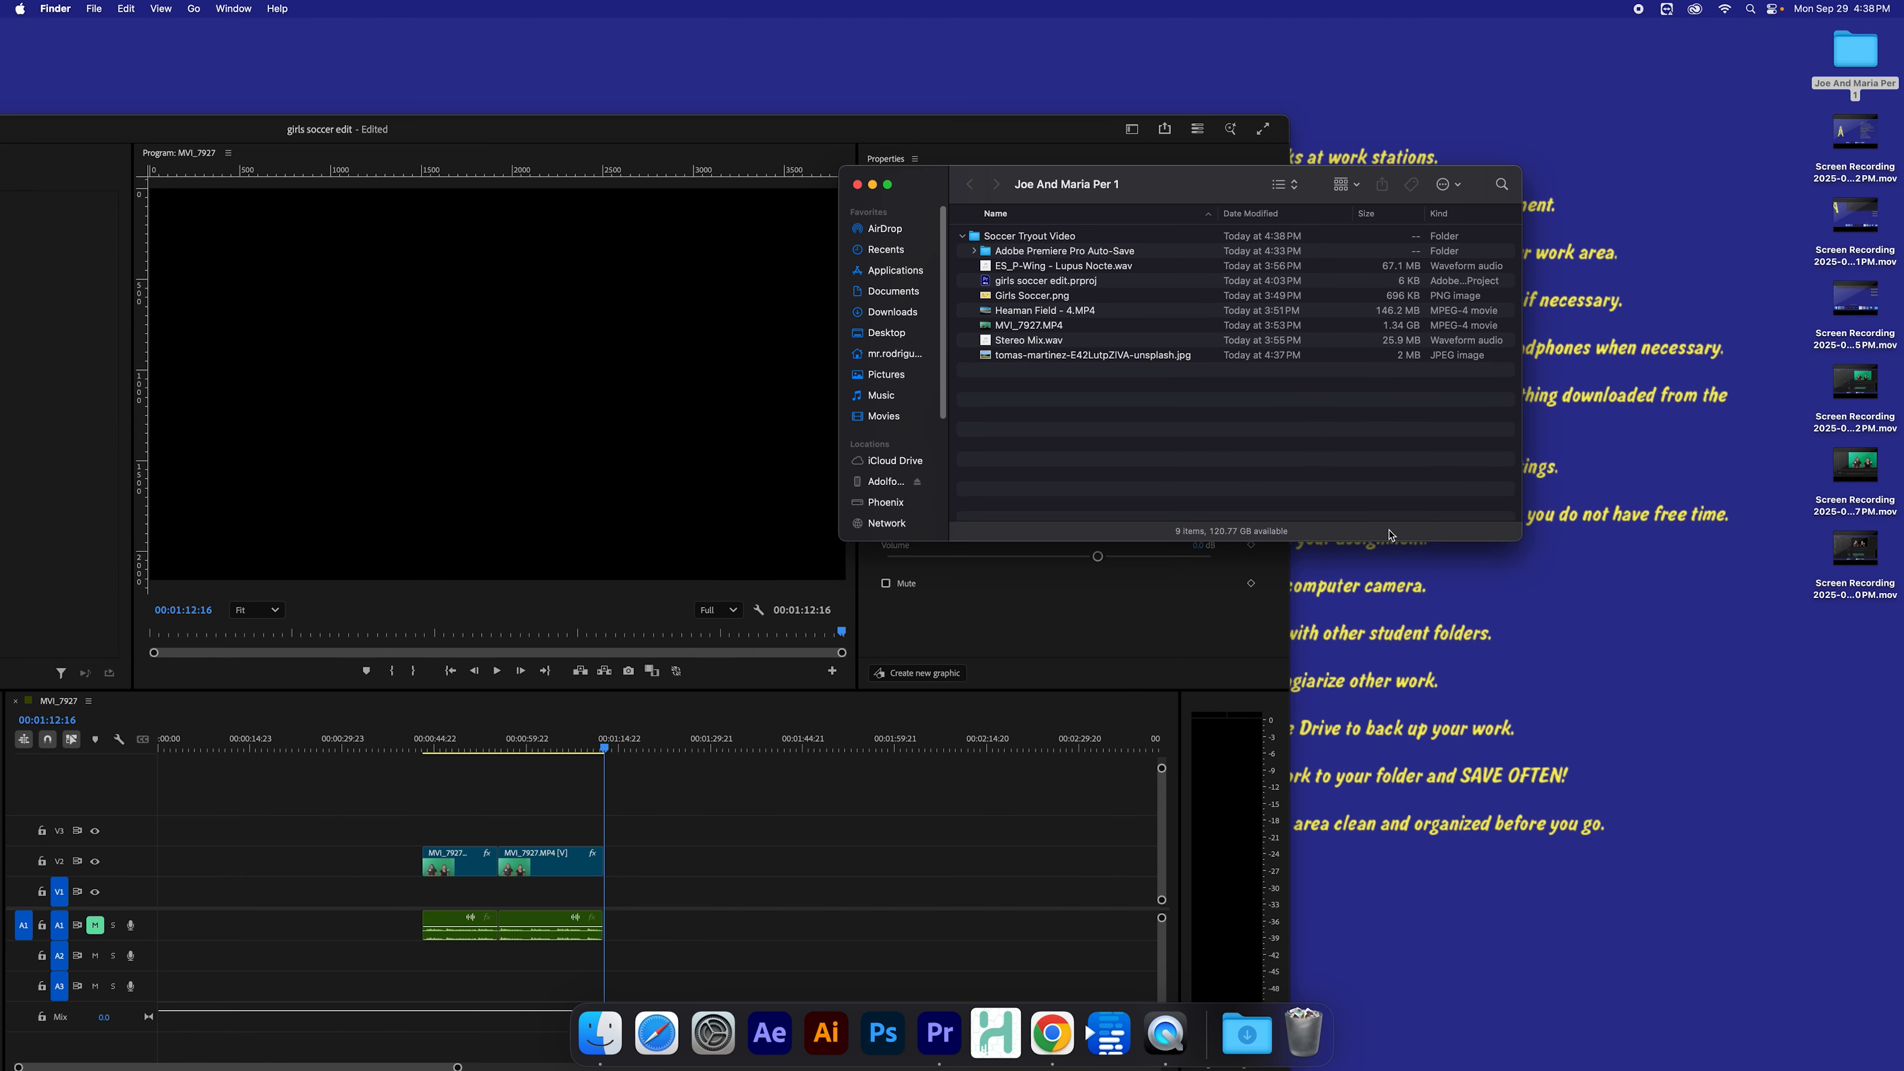
pyautogui.moveTo(1176, 204); pyautogui.dragTo(1536, 100)
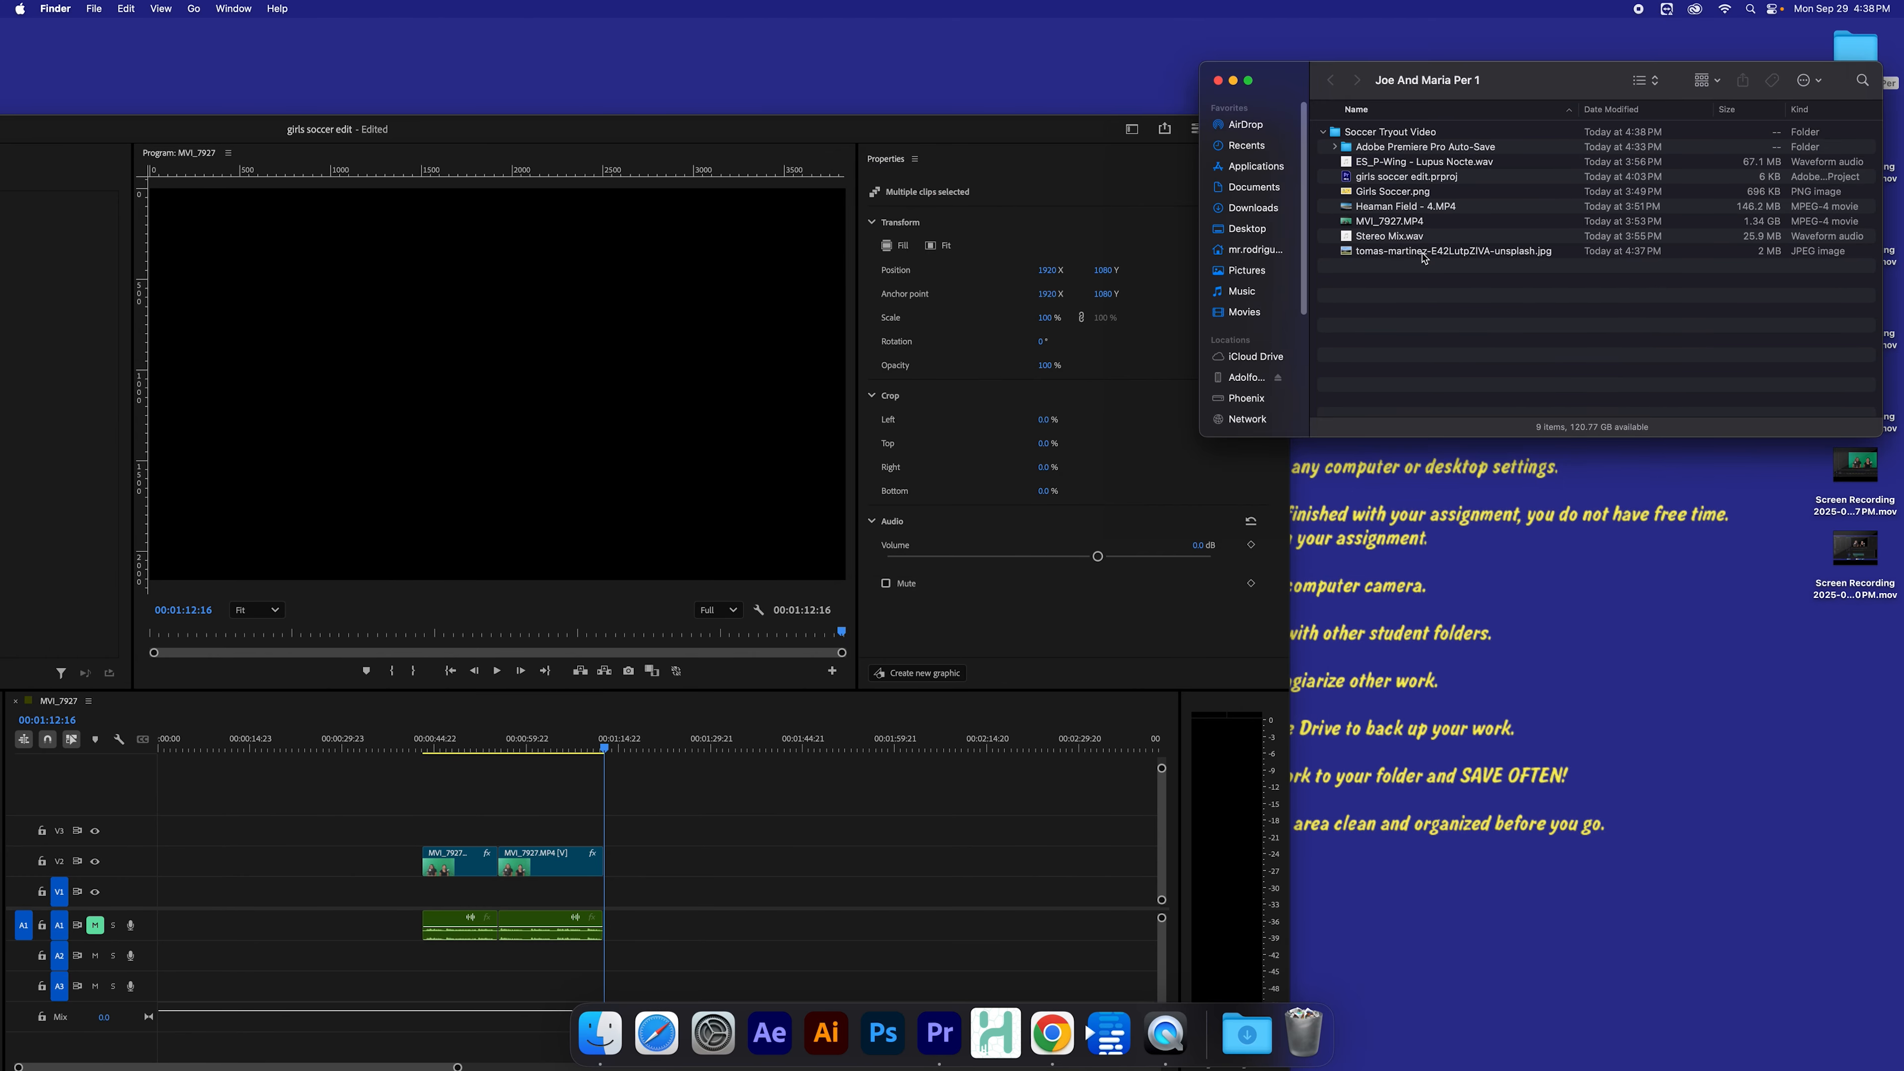
# Step: Drag the soccer field JPEG from the Joe And Maria Per 1 folder onto the V1 track of the timeline
pyautogui.moveTo(1423, 255); pyautogui.dragTo(653, 904)
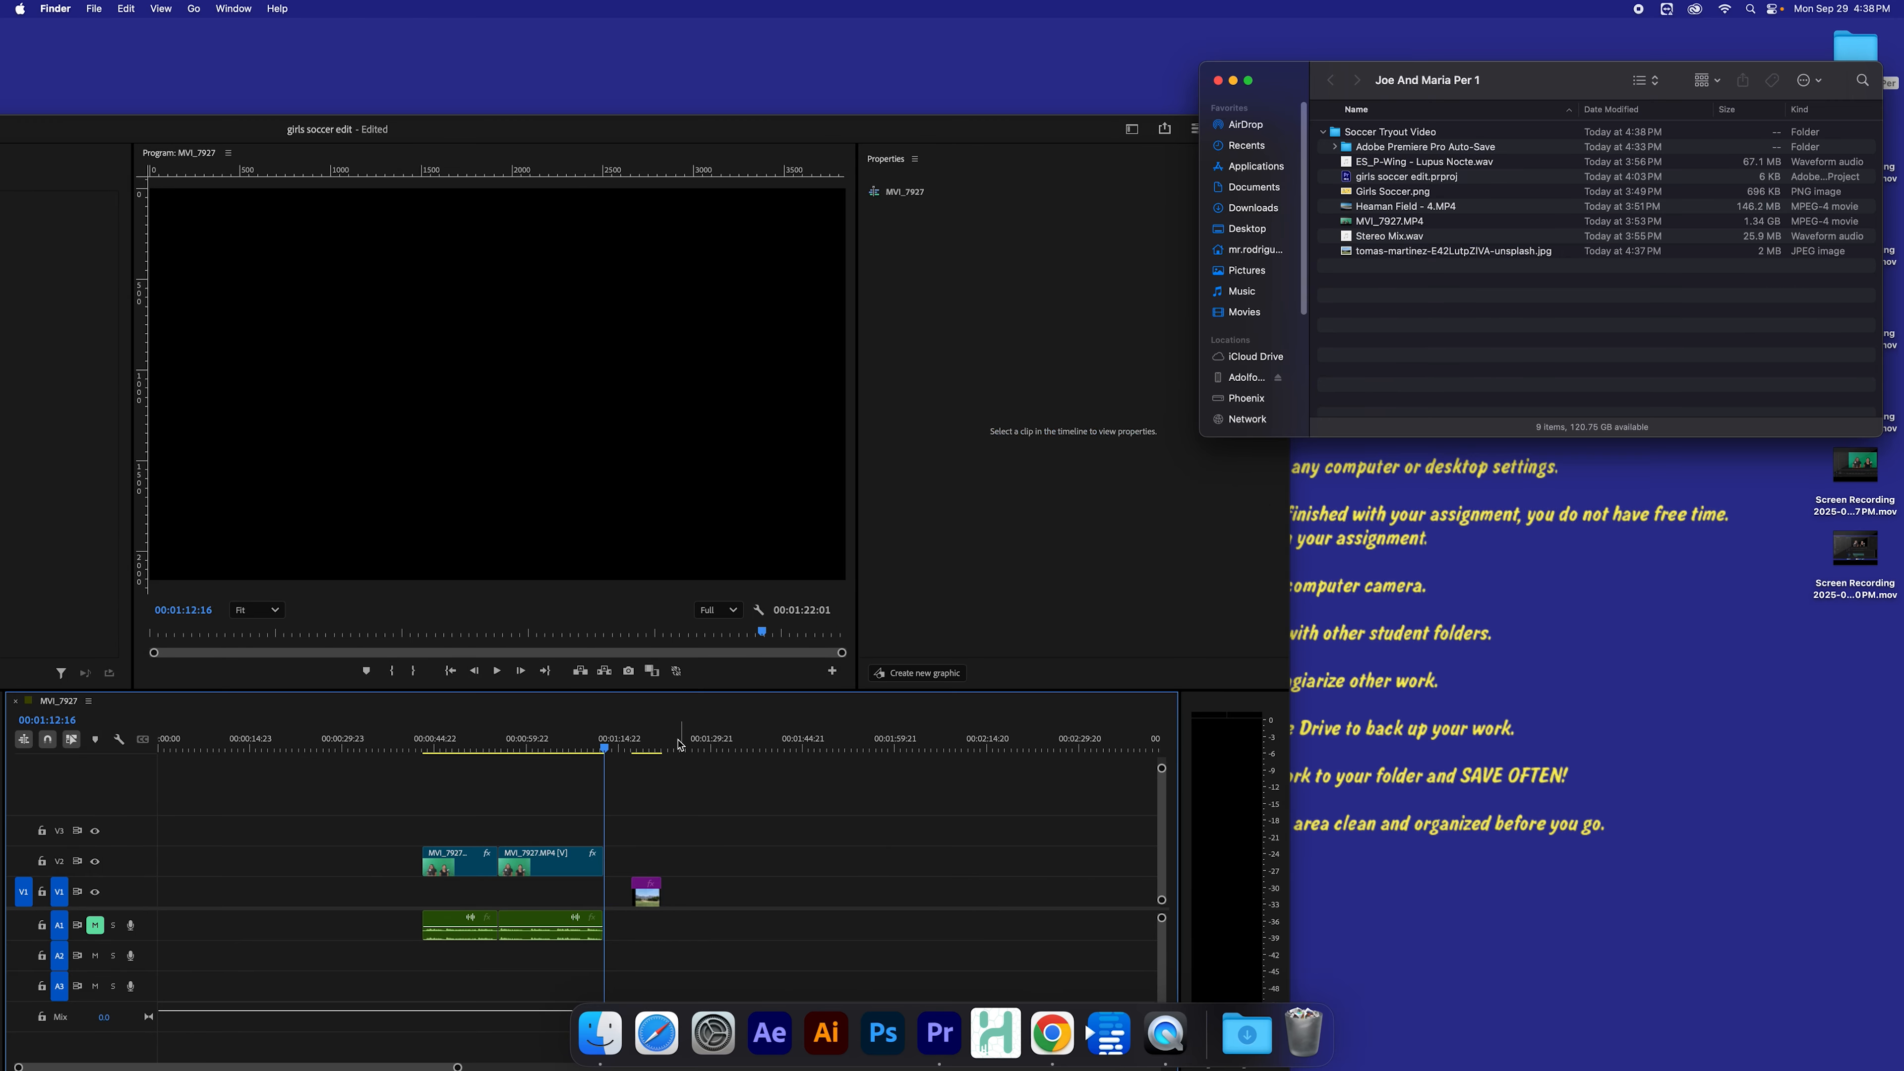
pyautogui.moveTo(611, 134); pyautogui.dragTo(1334, 6)
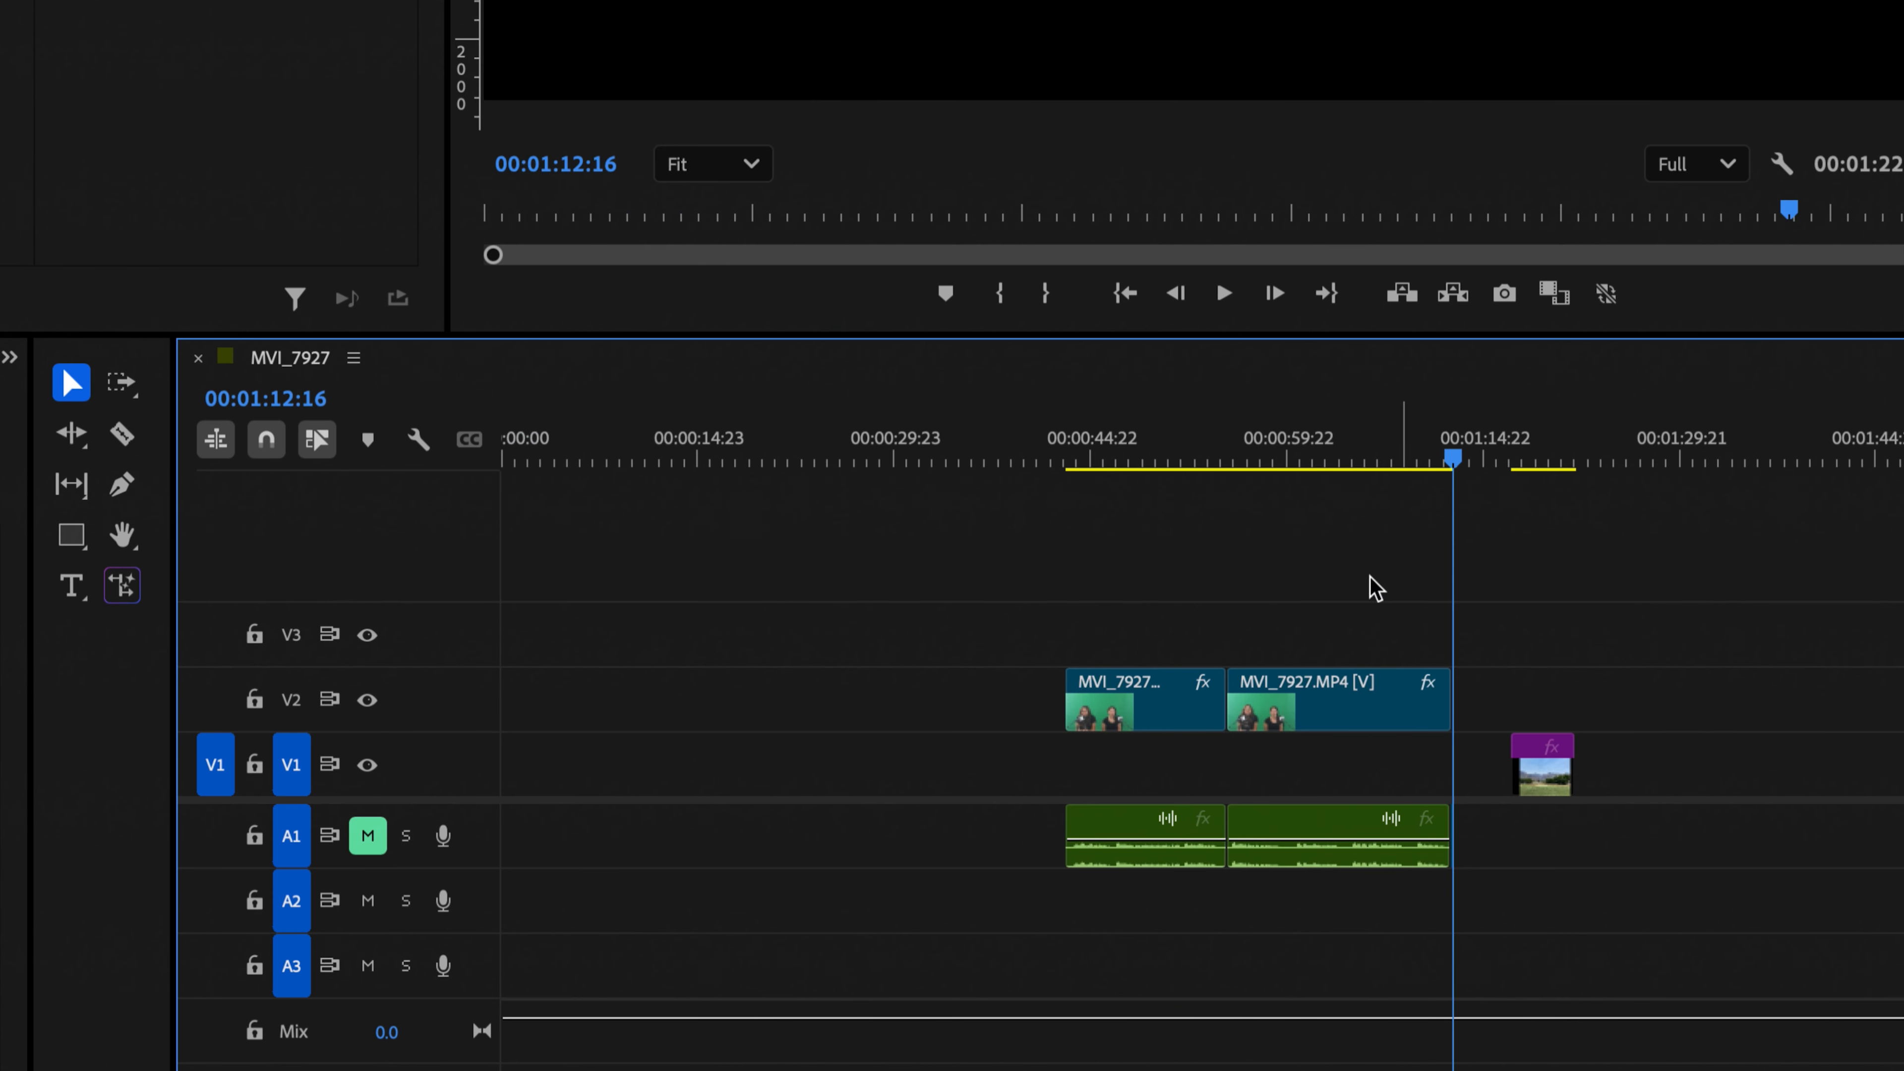
# Step: Move the field image clip on V1 to start under the interview clips and stretch it to their end
pyautogui.click(1081, 444)
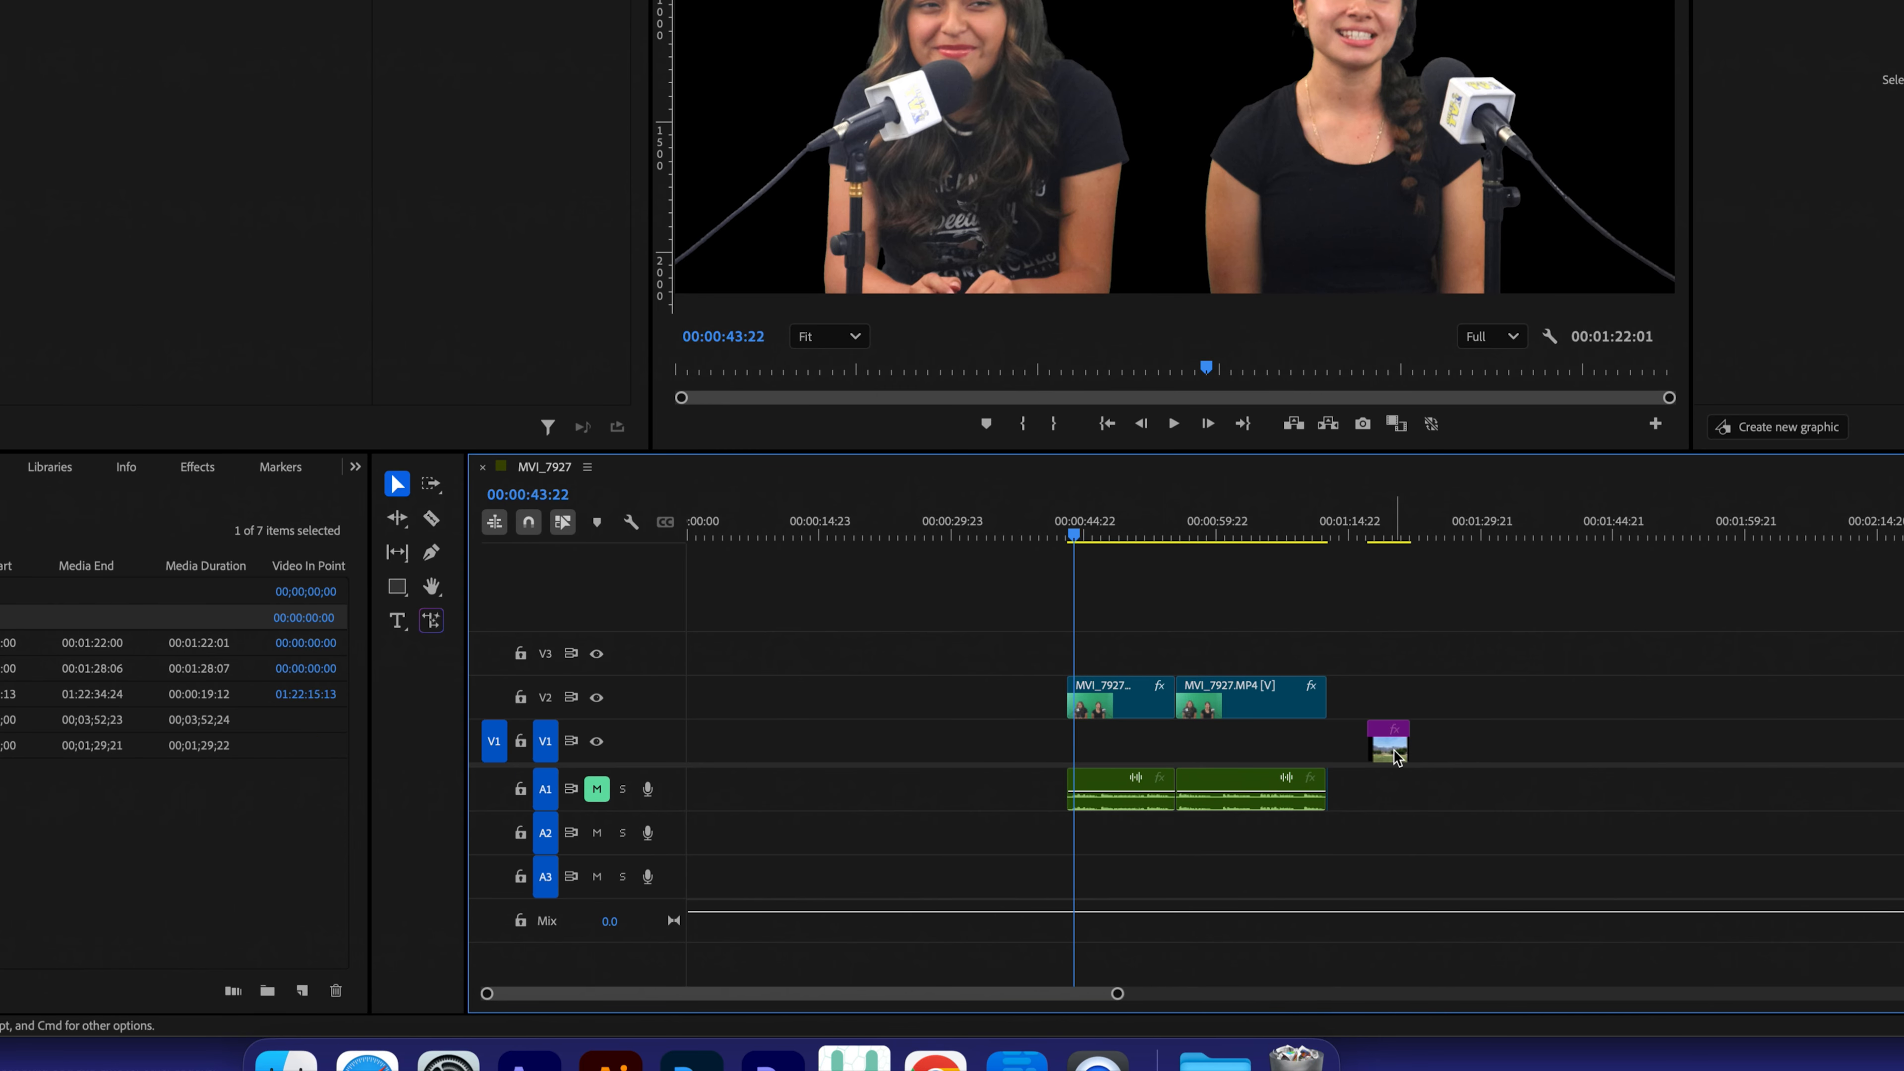
pyautogui.moveTo(1386, 750); pyautogui.dragTo(1089, 750)
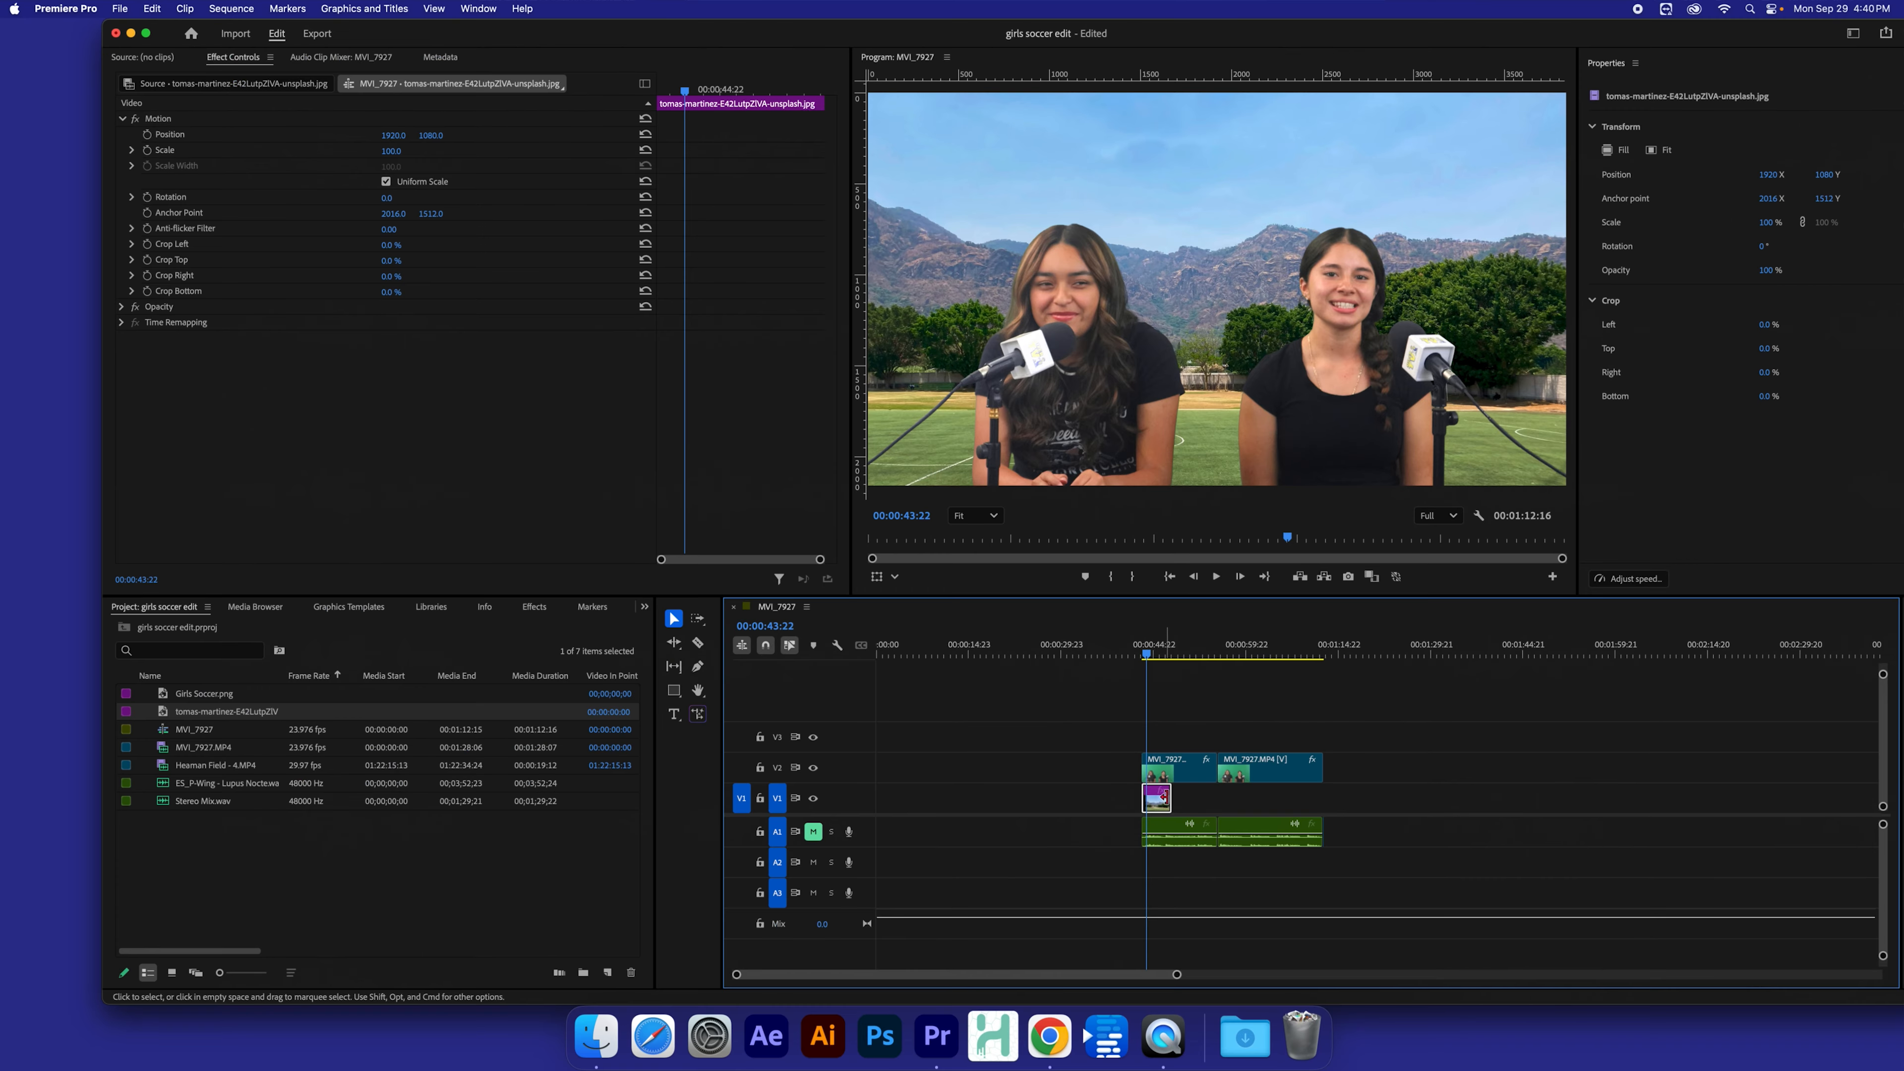
pyautogui.moveTo(1146, 654)
pyautogui.mouseDown()
pyautogui.moveTo(1182, 659)
pyautogui.moveTo(1156, 656)
pyautogui.mouseUp()
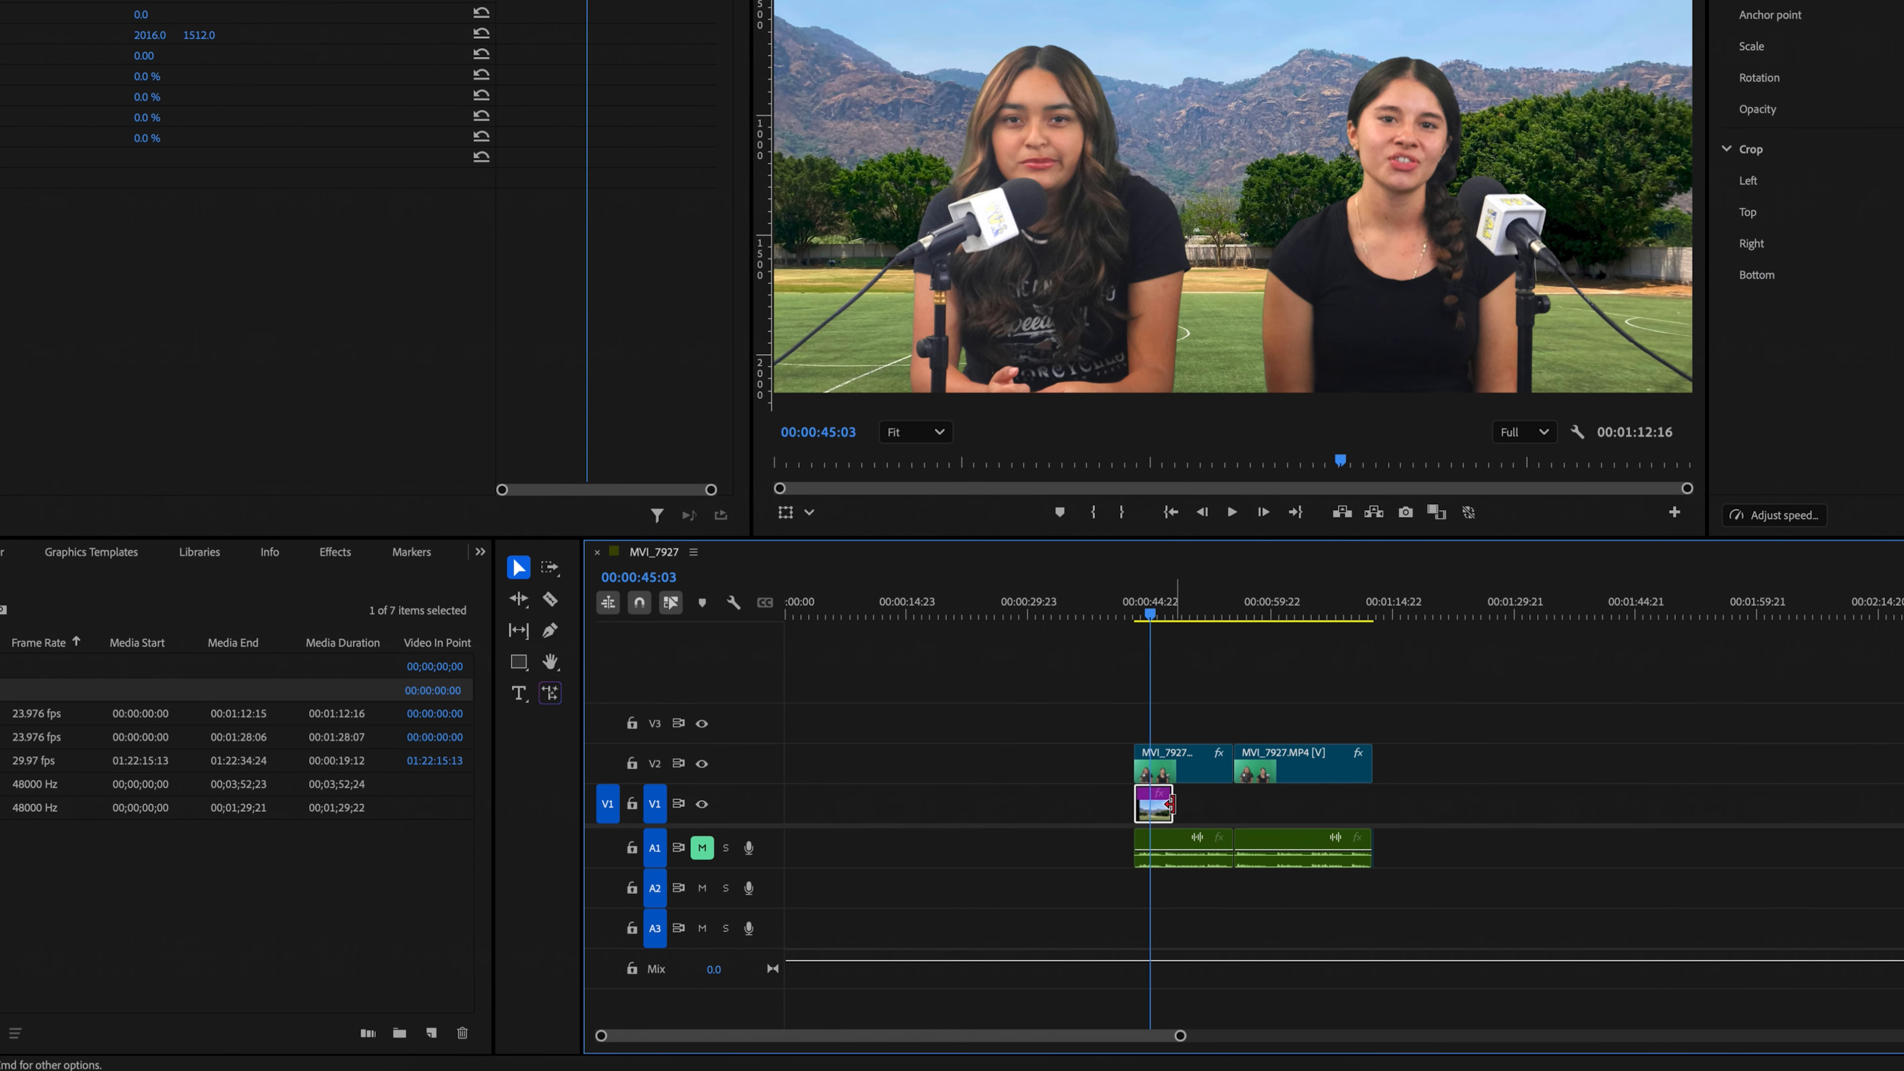
pyautogui.moveTo(1170, 806); pyautogui.dragTo(1386, 814)
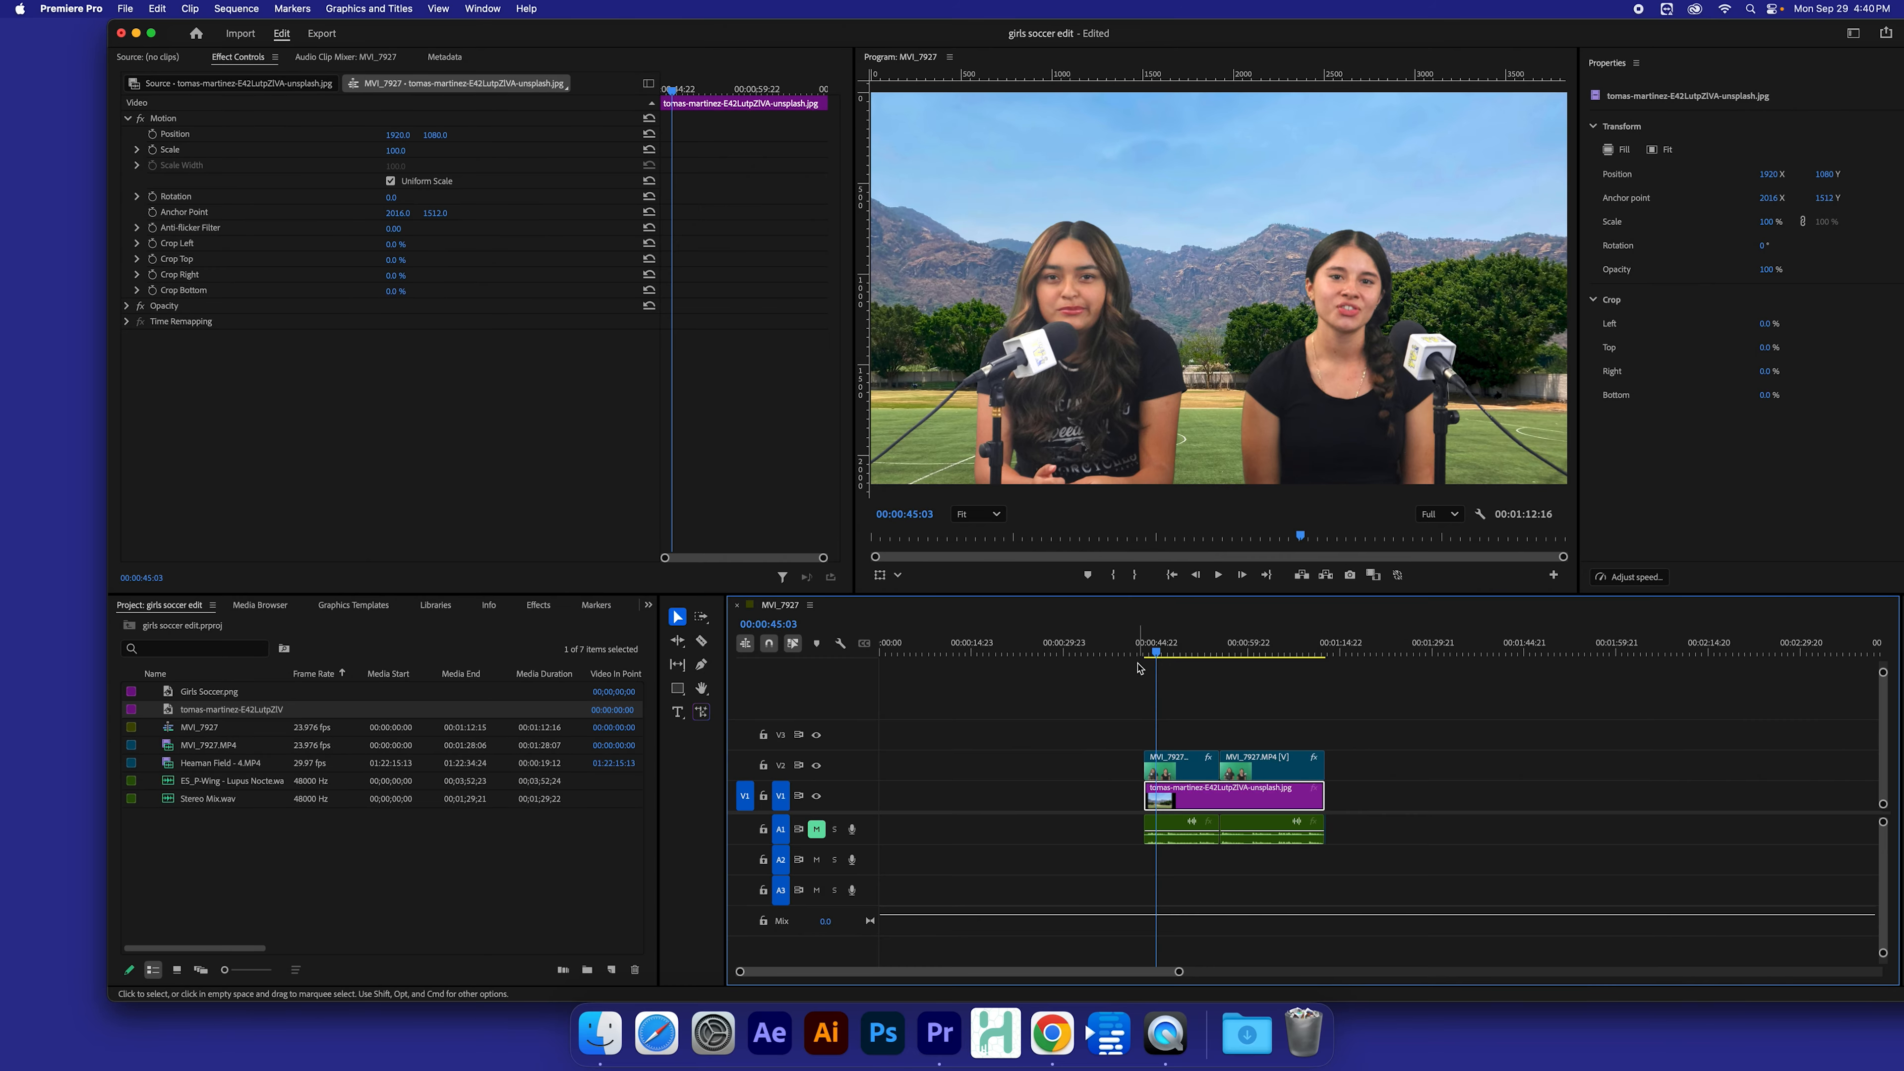
# Step: Play back the sequence from the start of the interview clips to preview the new background
pyautogui.click(1140, 649)
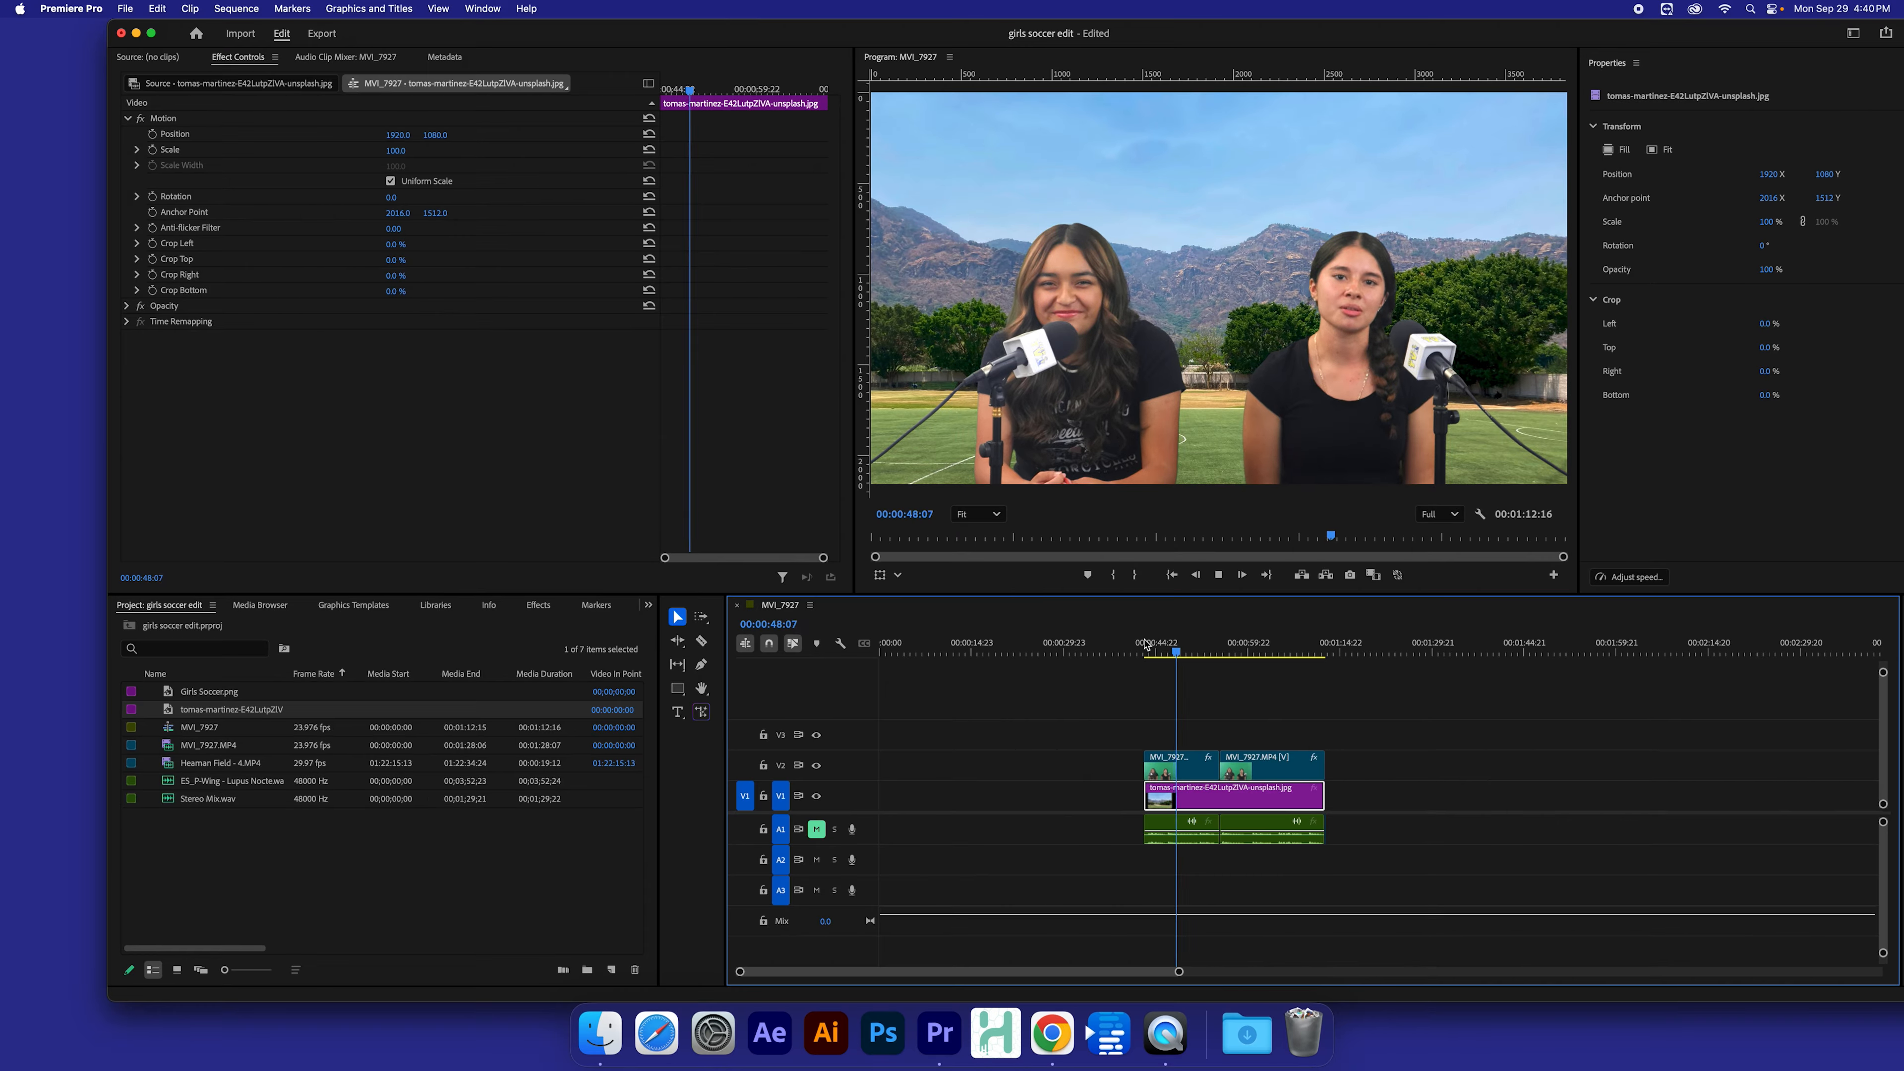
pyautogui.press('space')
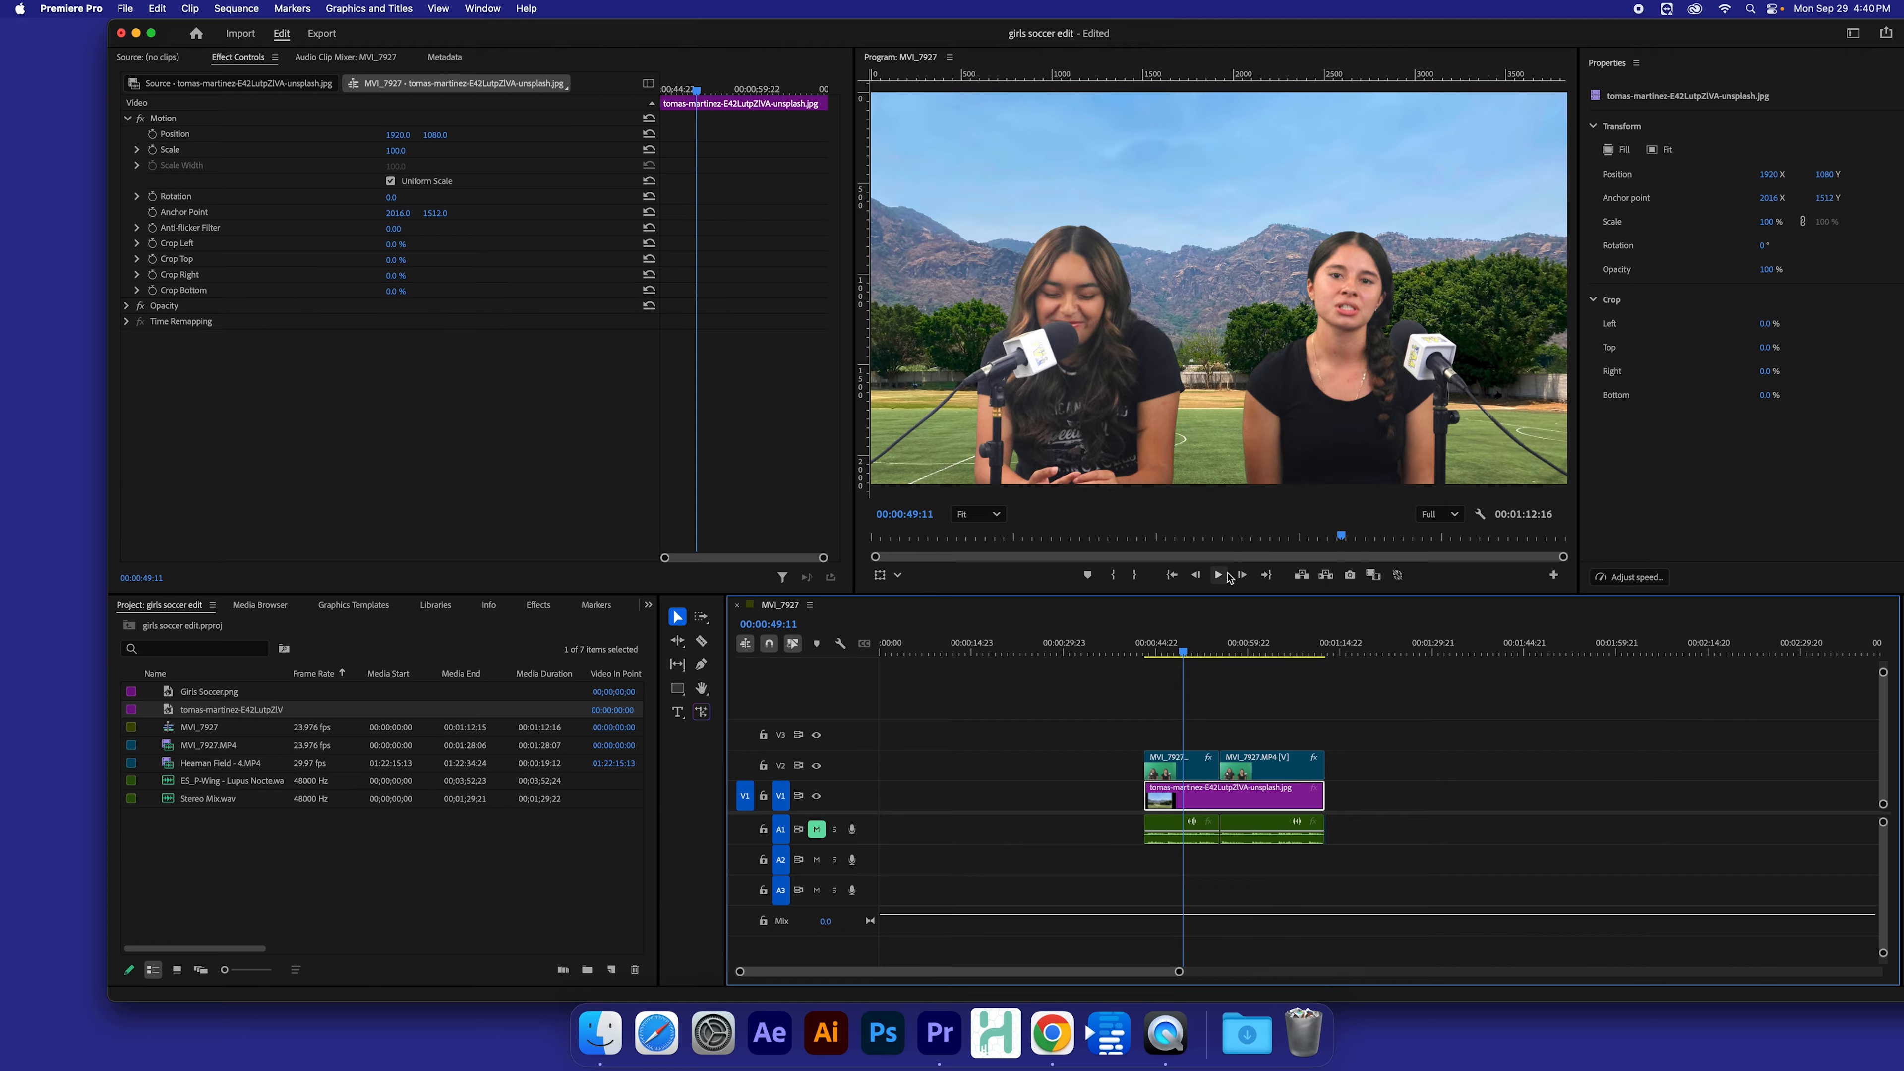
pyautogui.click(1272, 718)
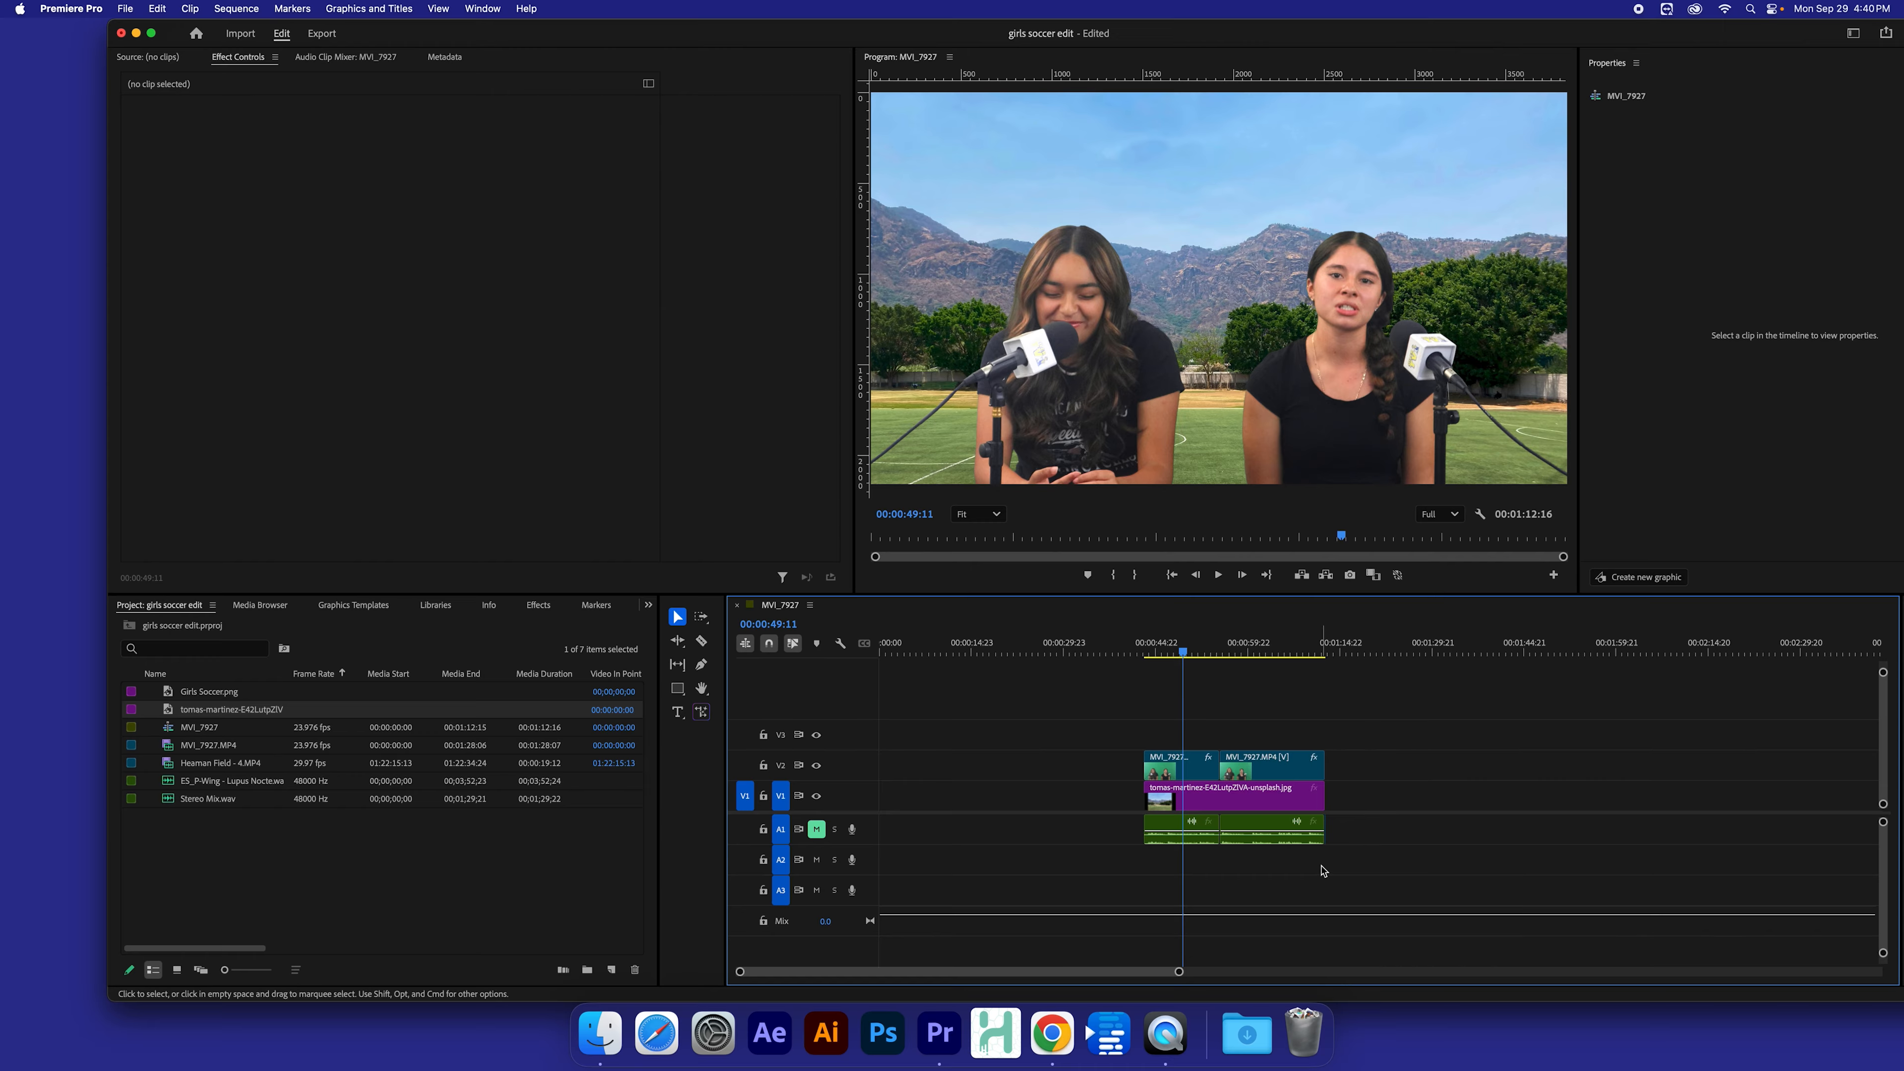
# Step: Search the effects for blur and apply Gaussian Blur to the field image clip
pyautogui.click(1215, 806)
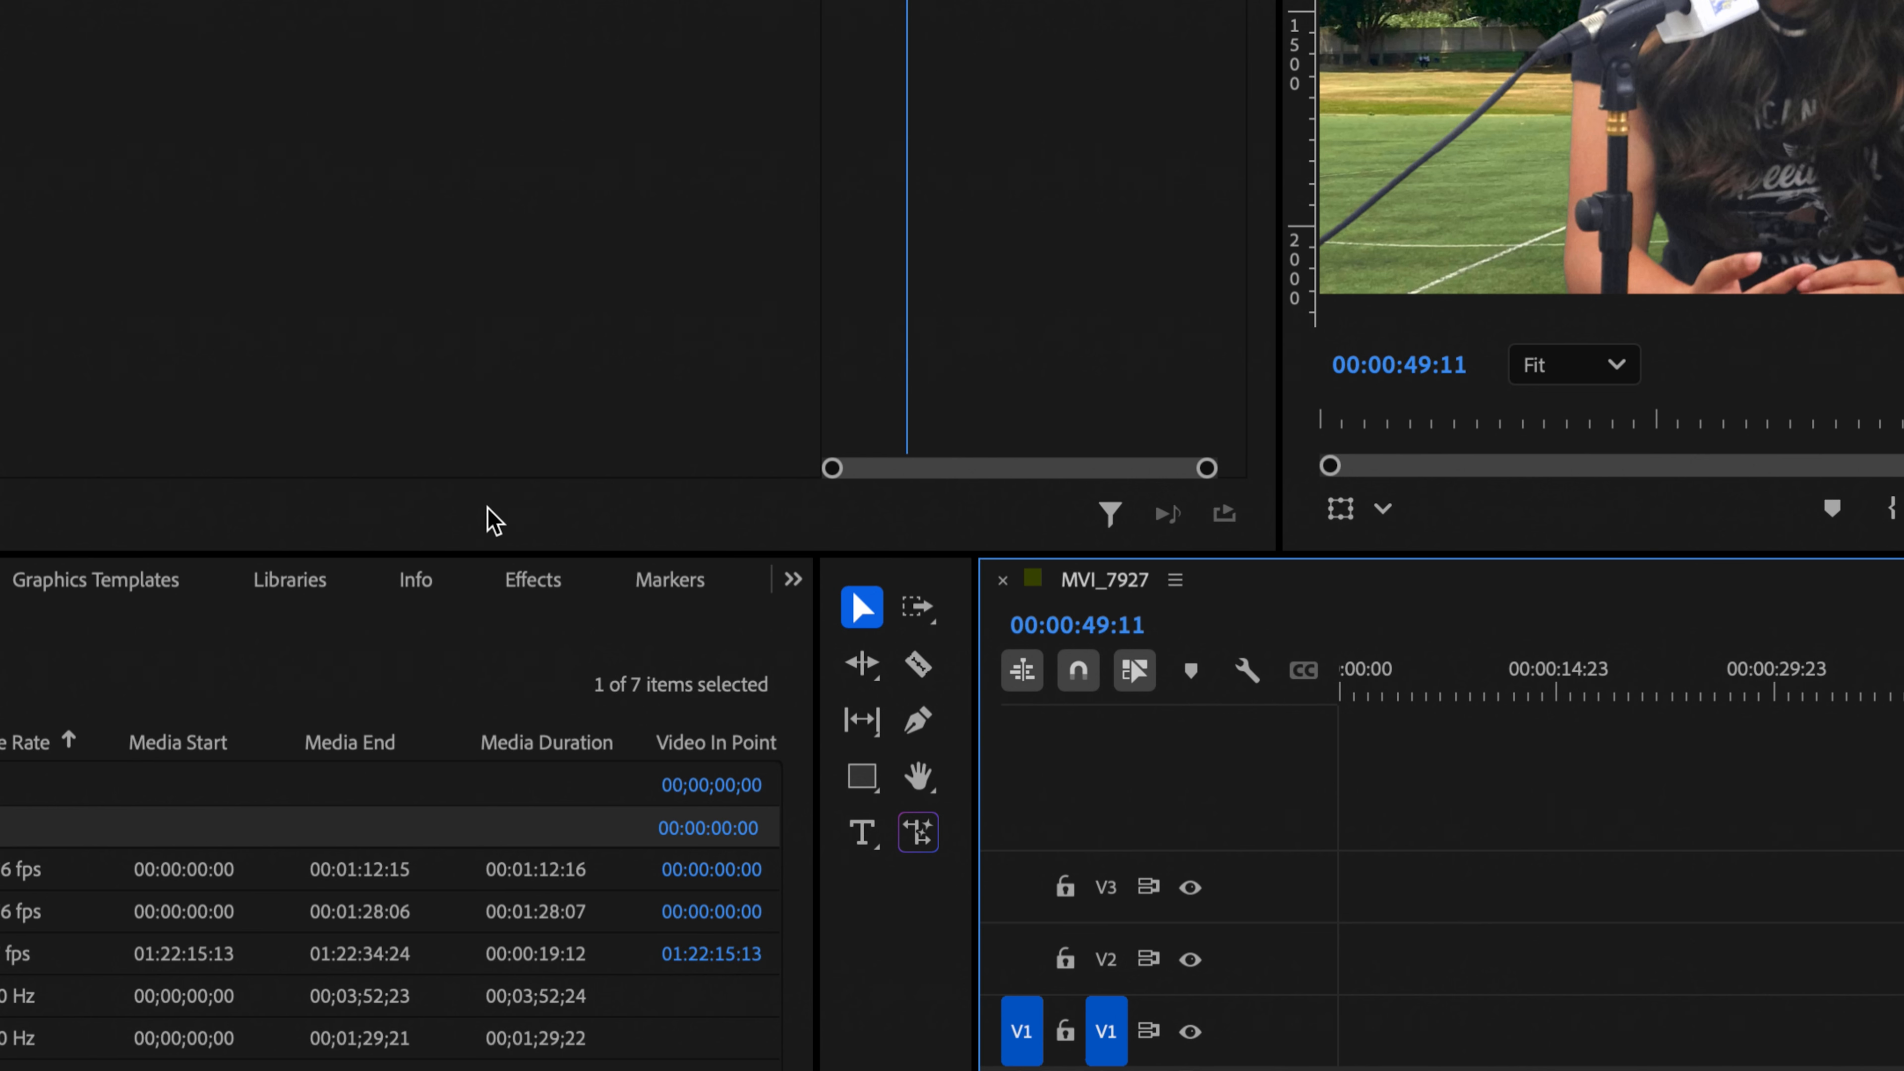
pyautogui.click(547, 607)
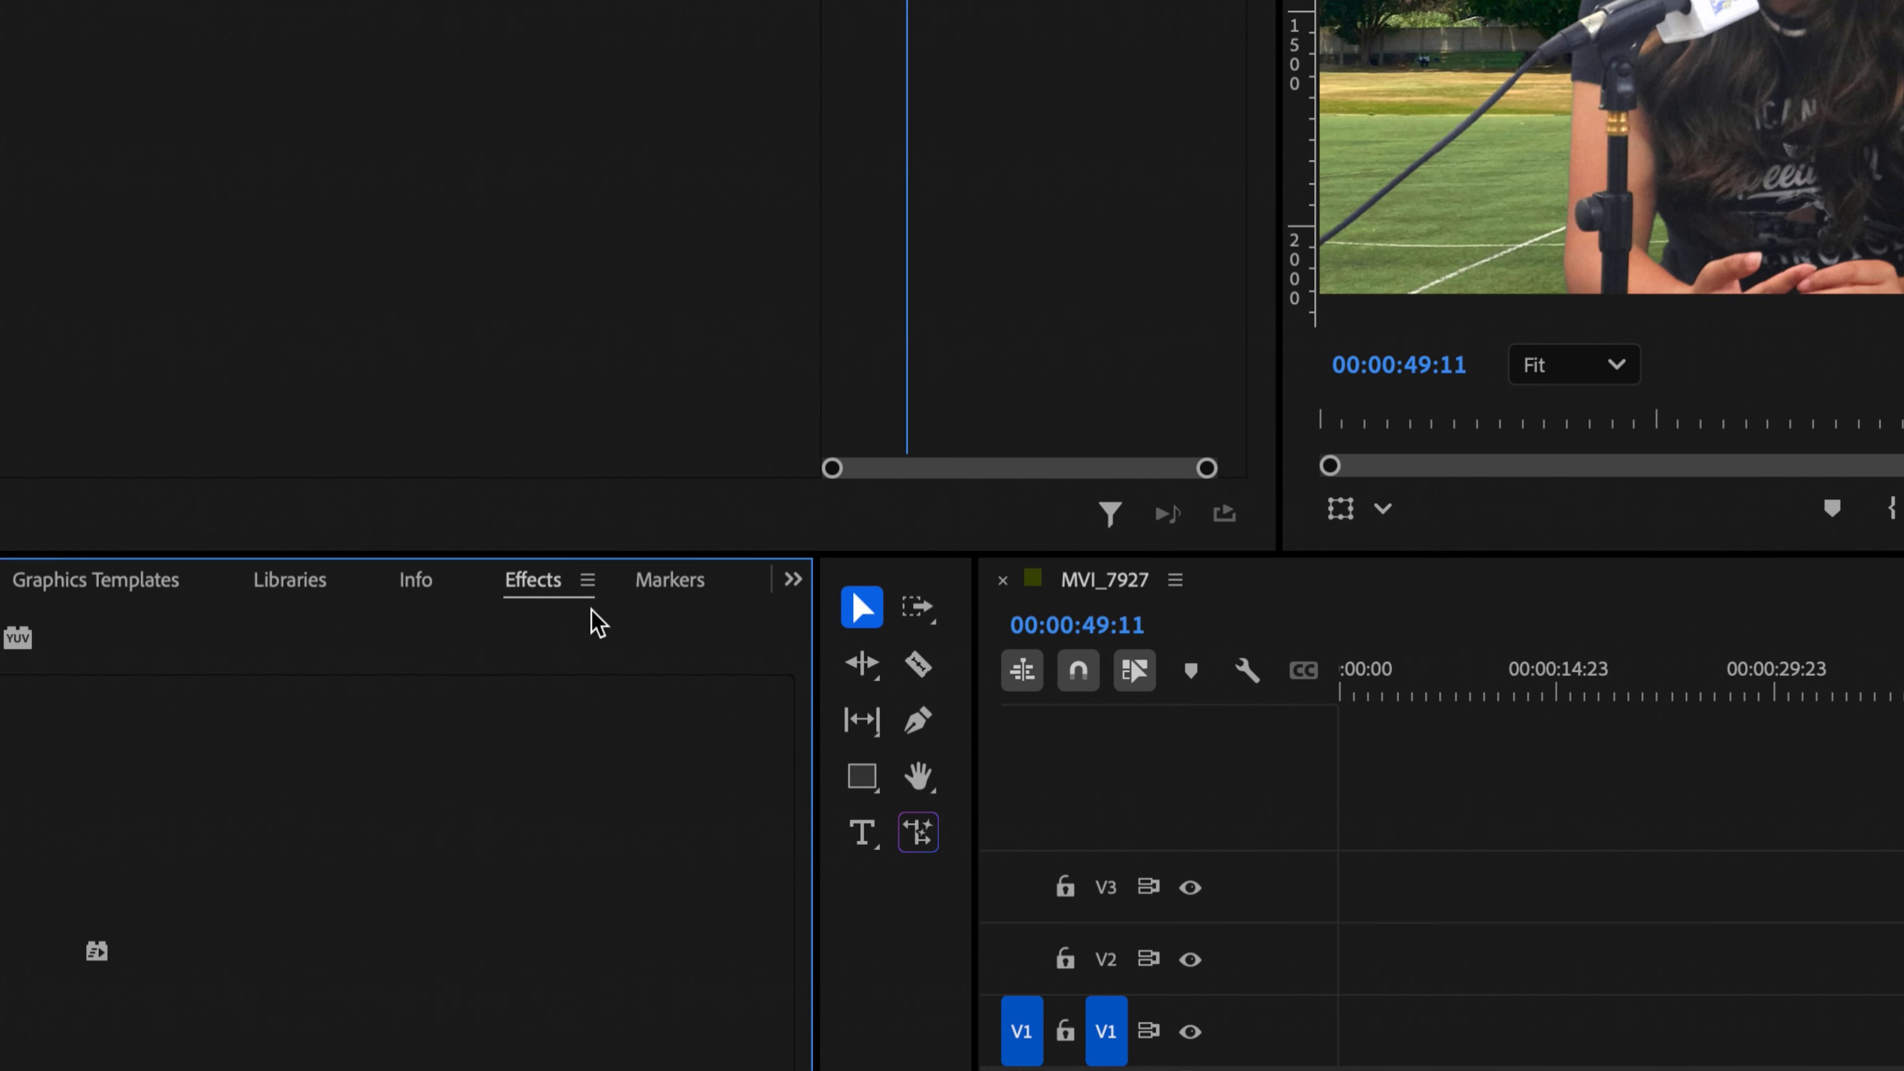
pyautogui.click(793, 579)
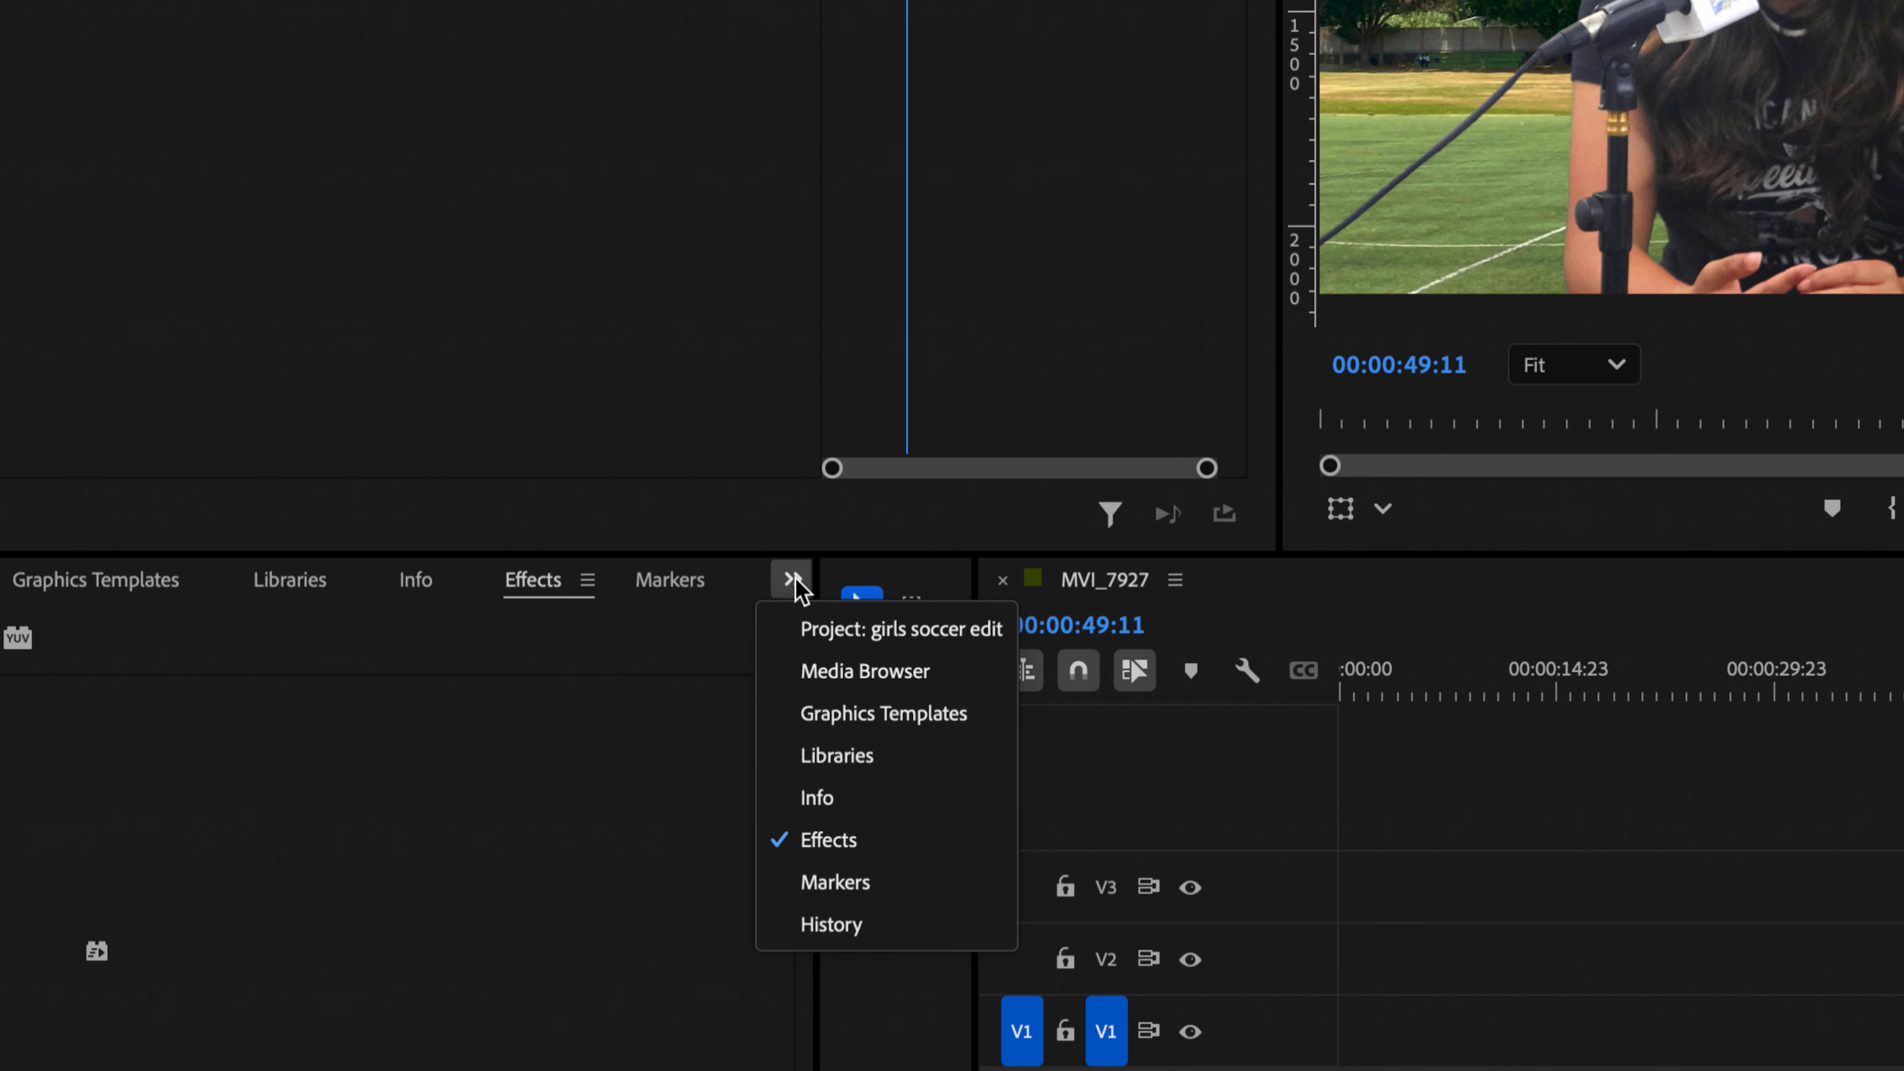
pyautogui.click(862, 844)
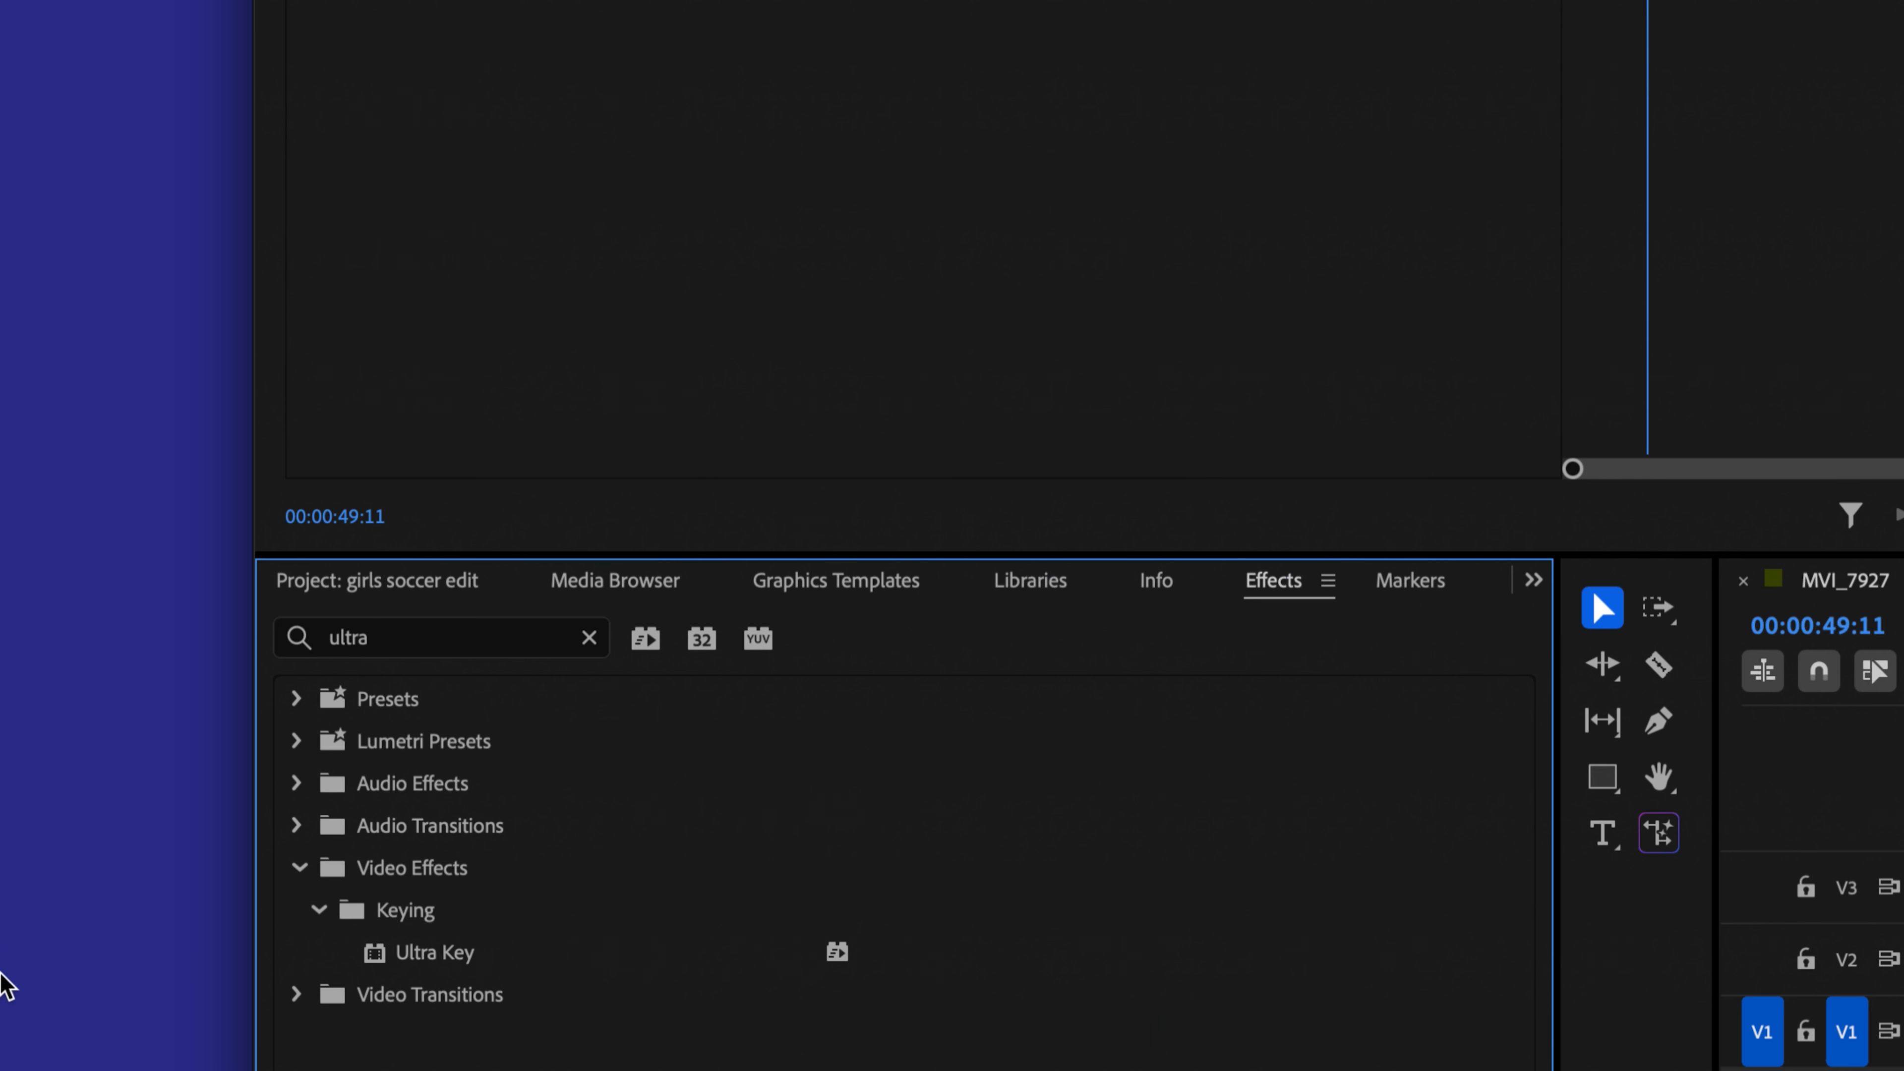
pyautogui.click(487, 639)
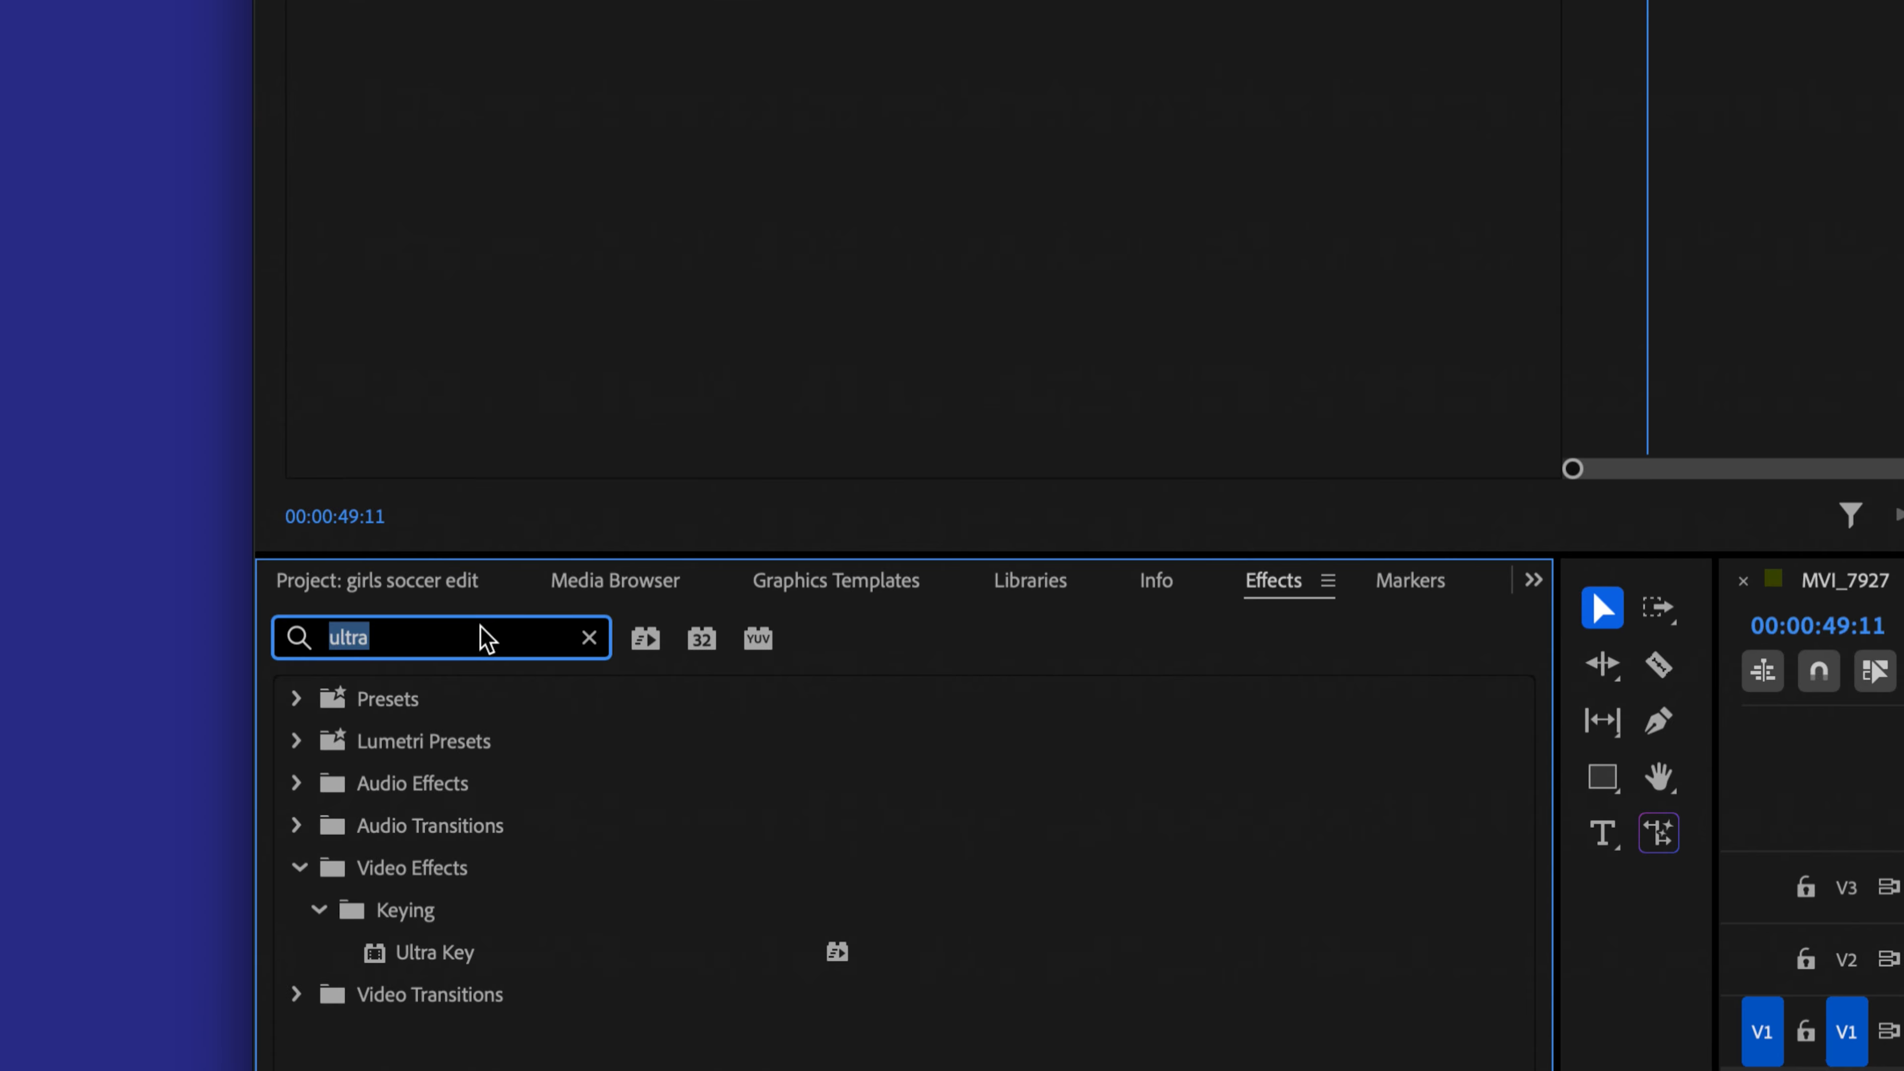
pyautogui.write('blur')
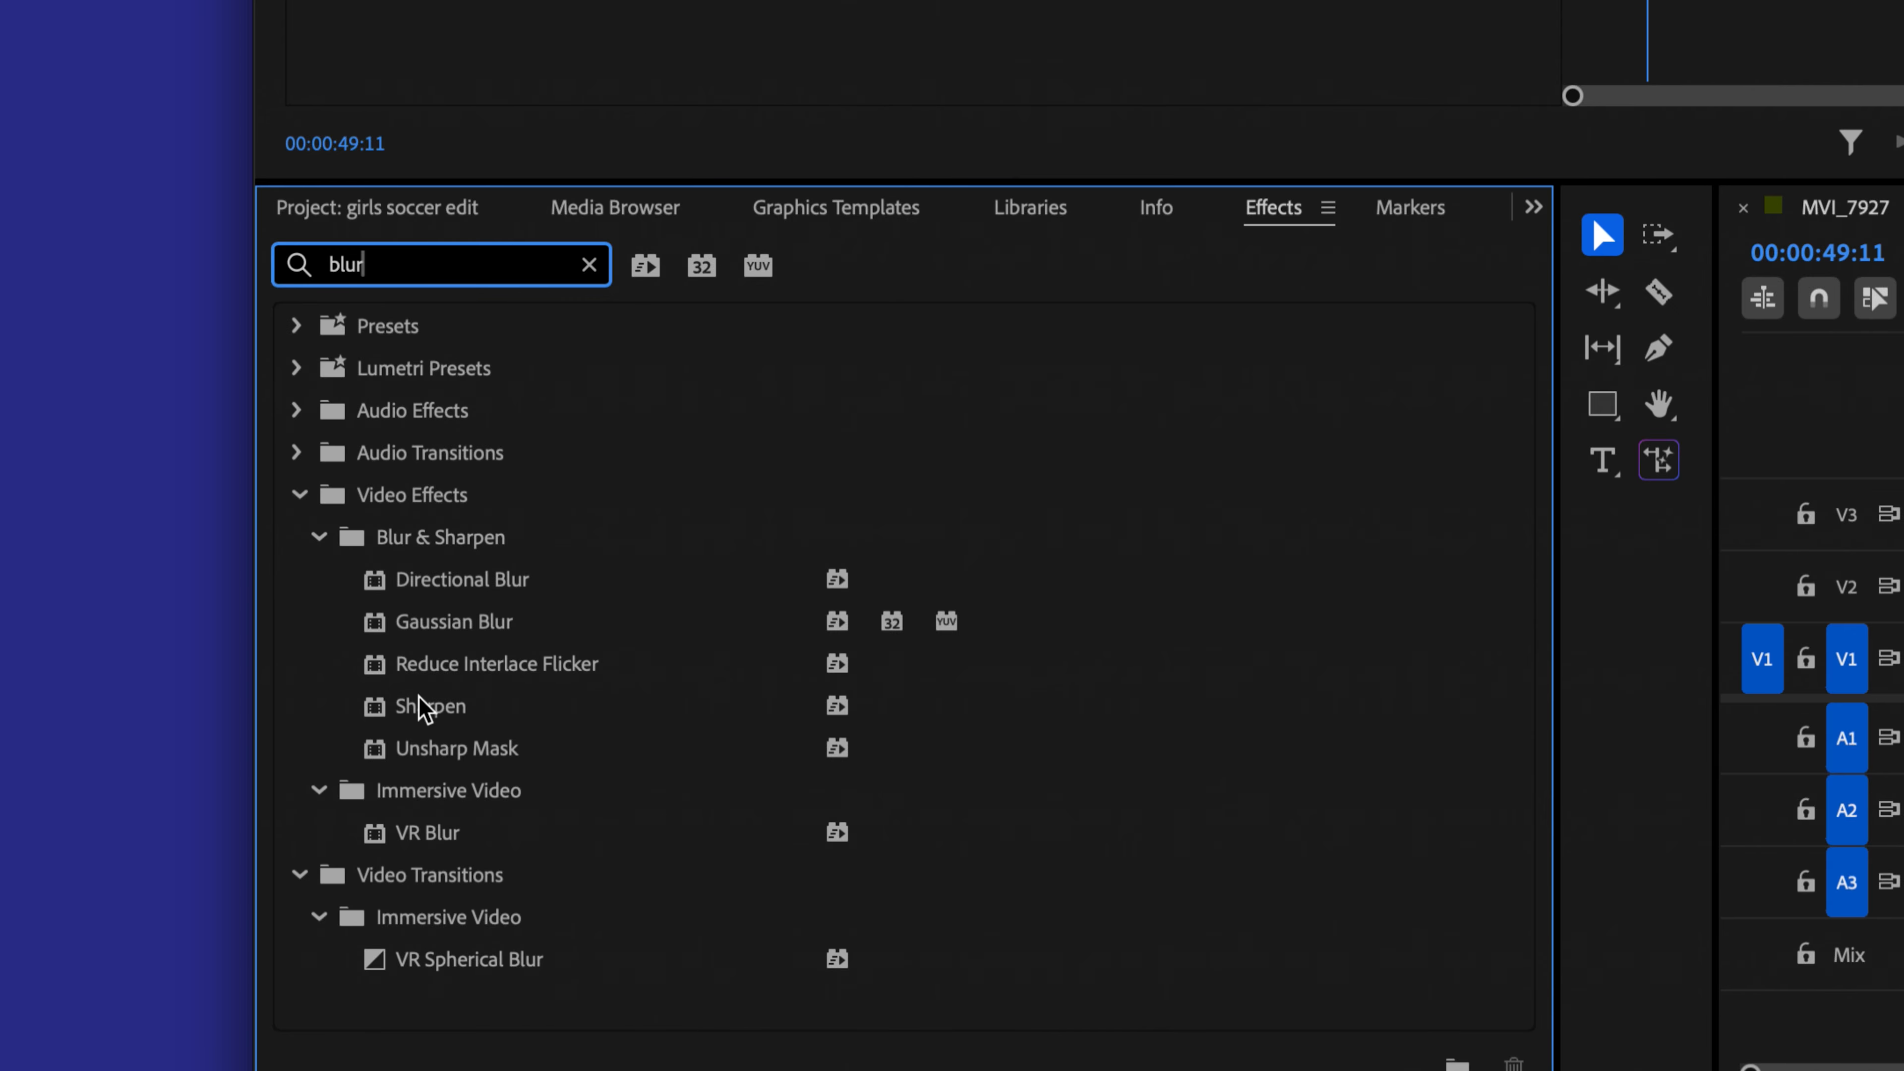
pyautogui.click(436, 630)
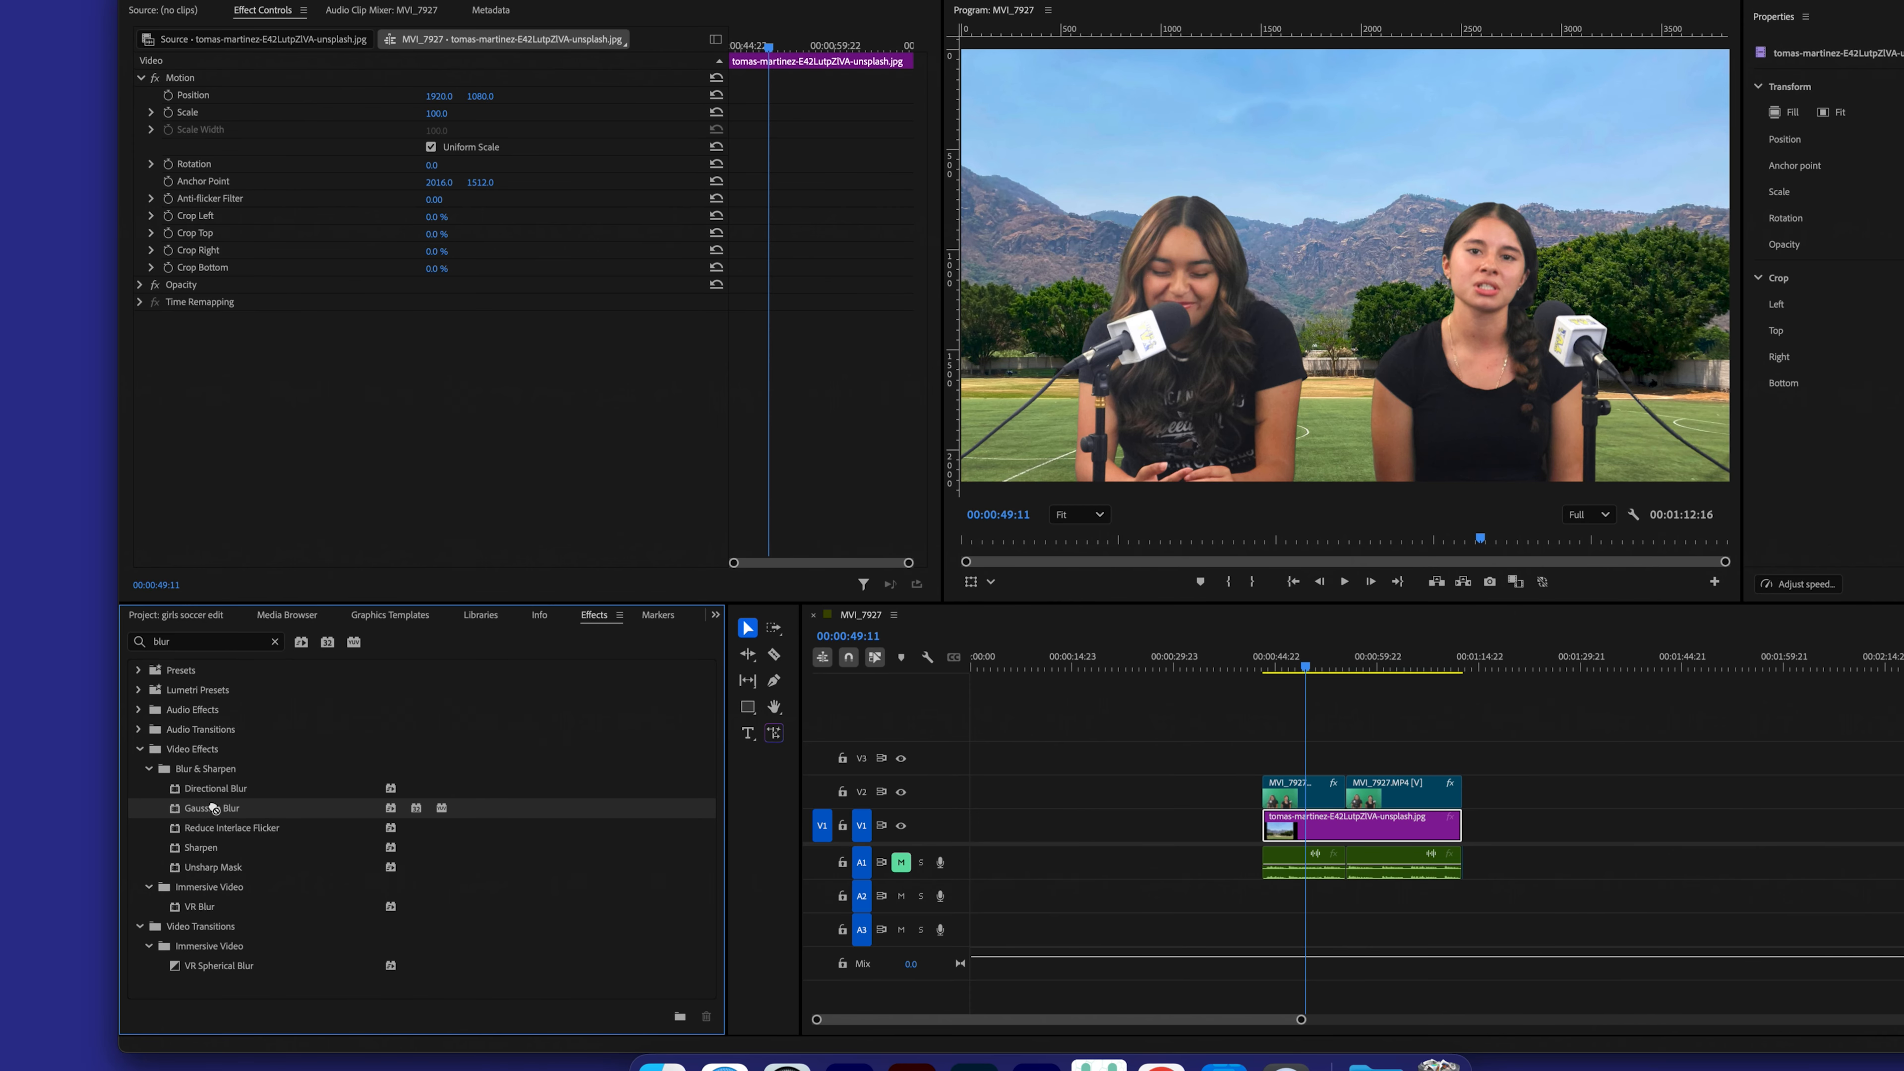
pyautogui.moveTo(933, 898); pyautogui.dragTo(1331, 827)
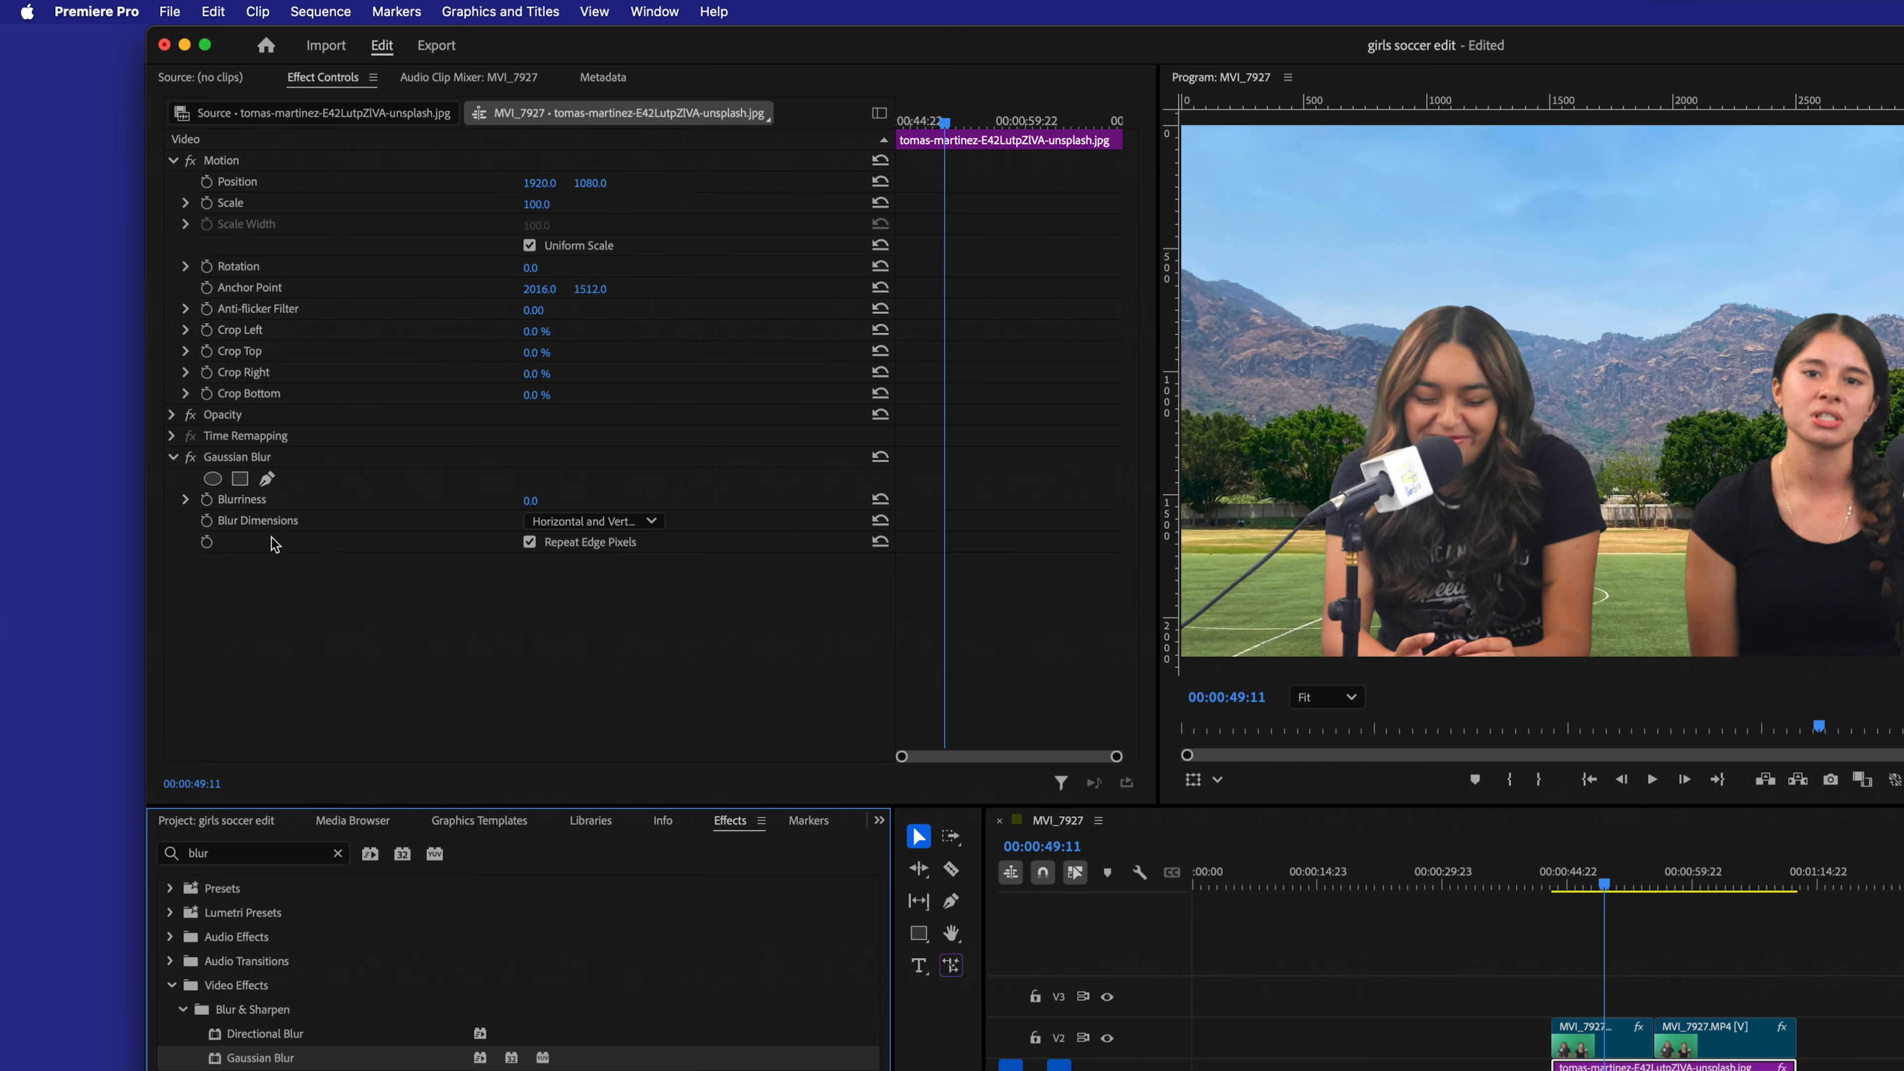
# Step: Set the Gaussian Blur's Blurriness on the field image to 50
pyautogui.click(253, 460)
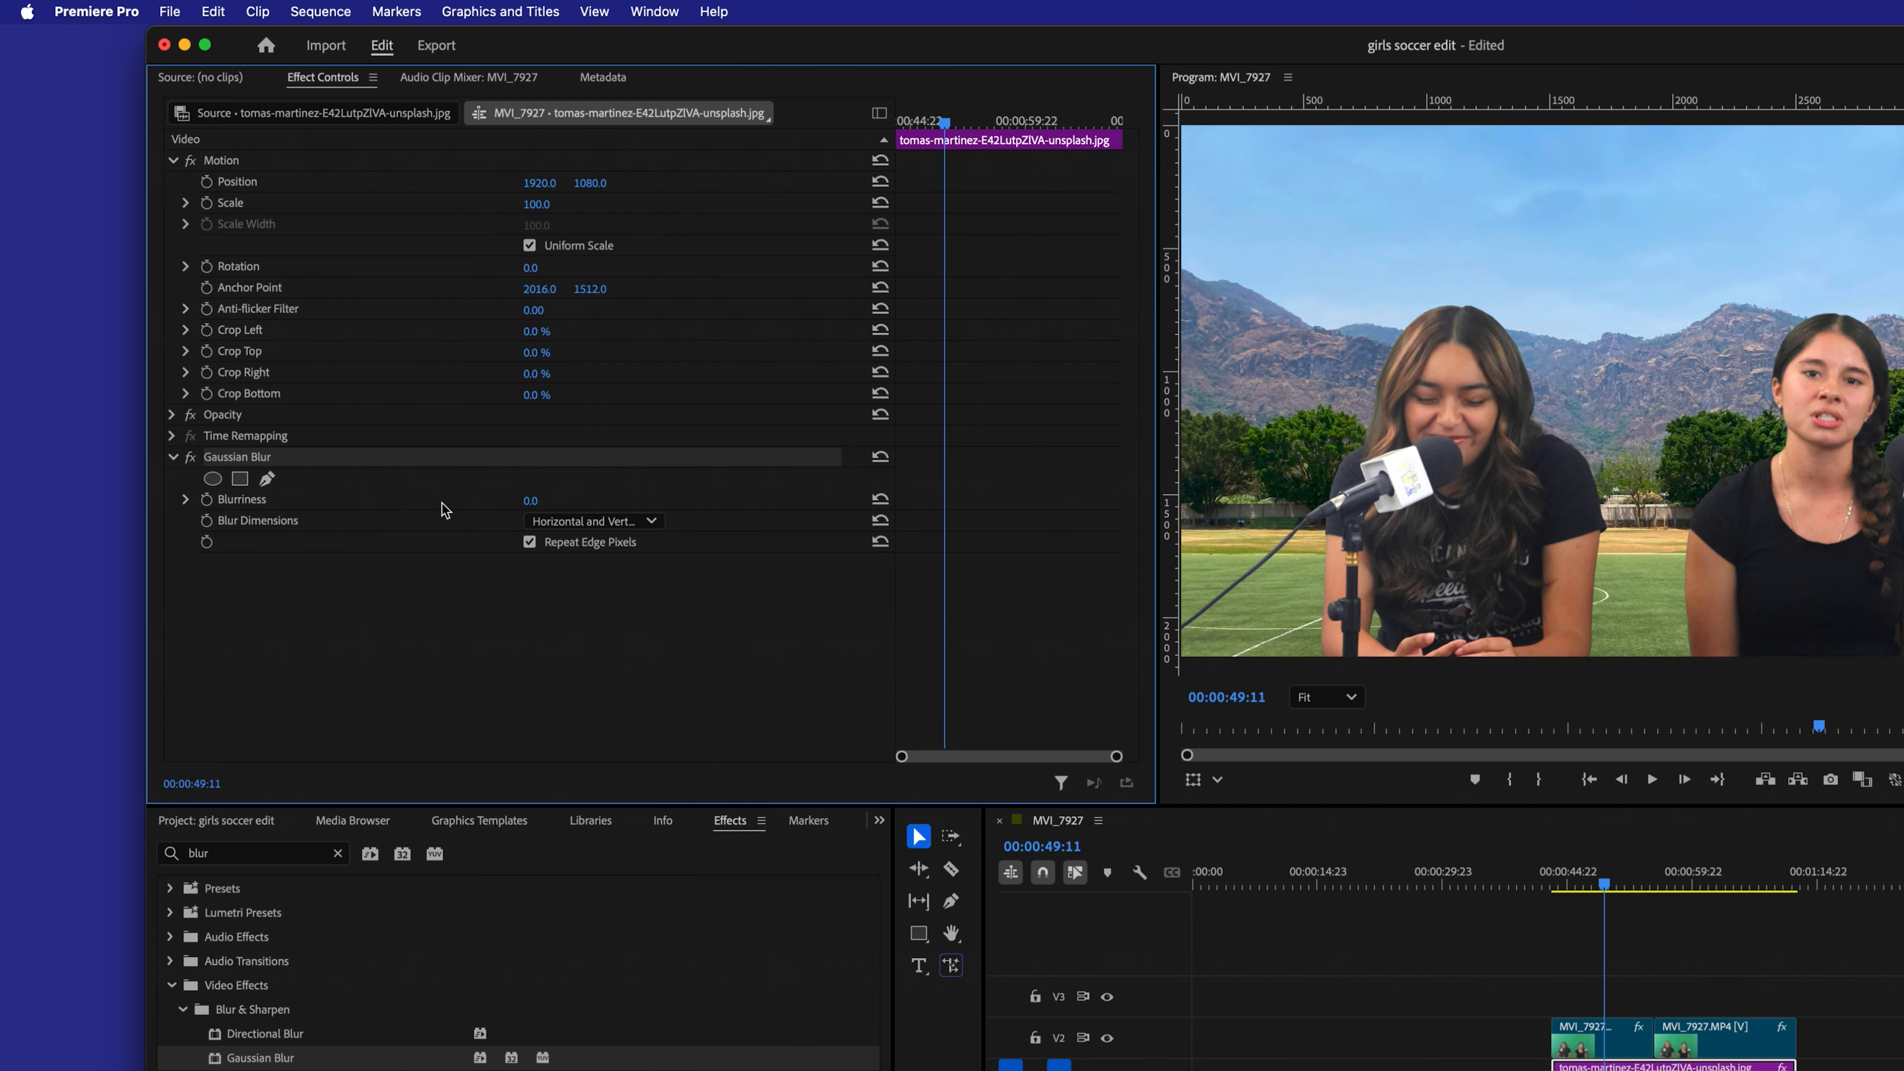
pyautogui.click(530, 500)
pyautogui.press('Return')
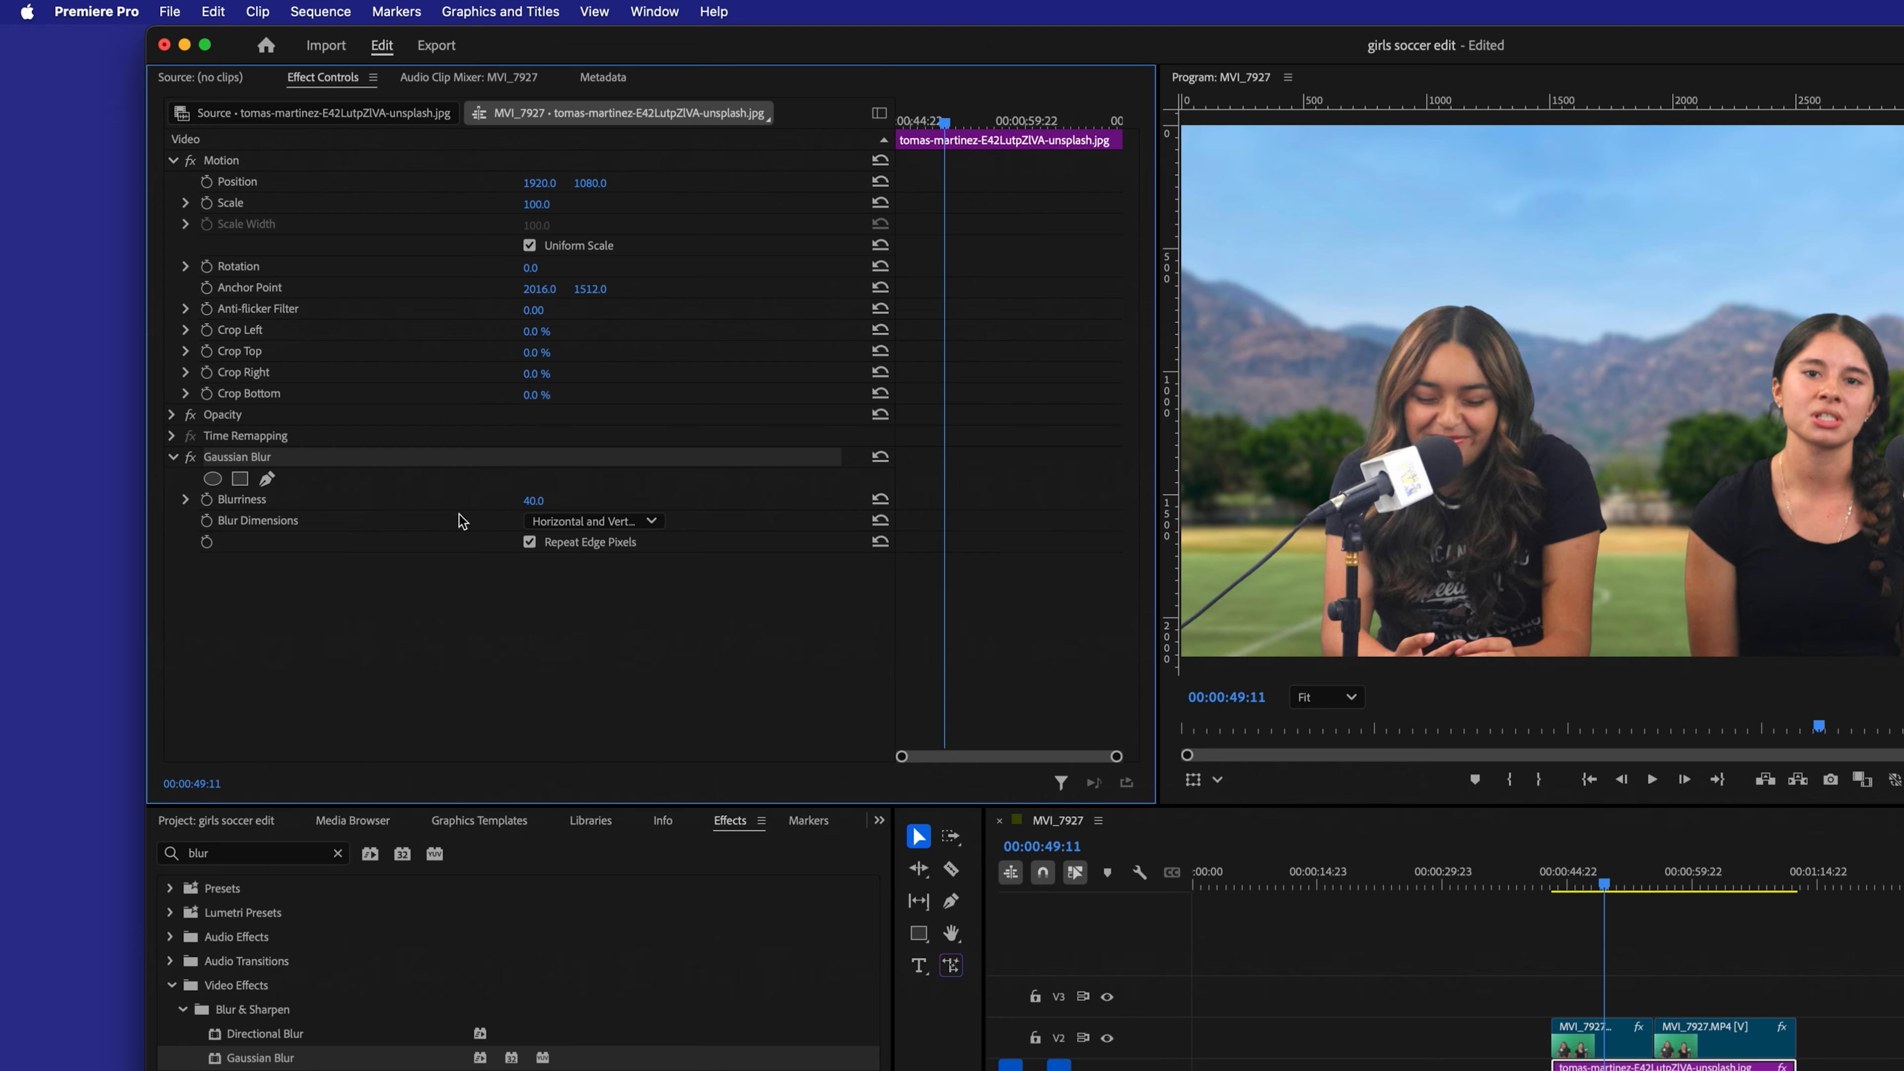
pyautogui.moveTo(531, 500); pyautogui.dragTo(659, 495)
pyautogui.click(534, 500)
pyautogui.write('50')
pyautogui.press('Return')
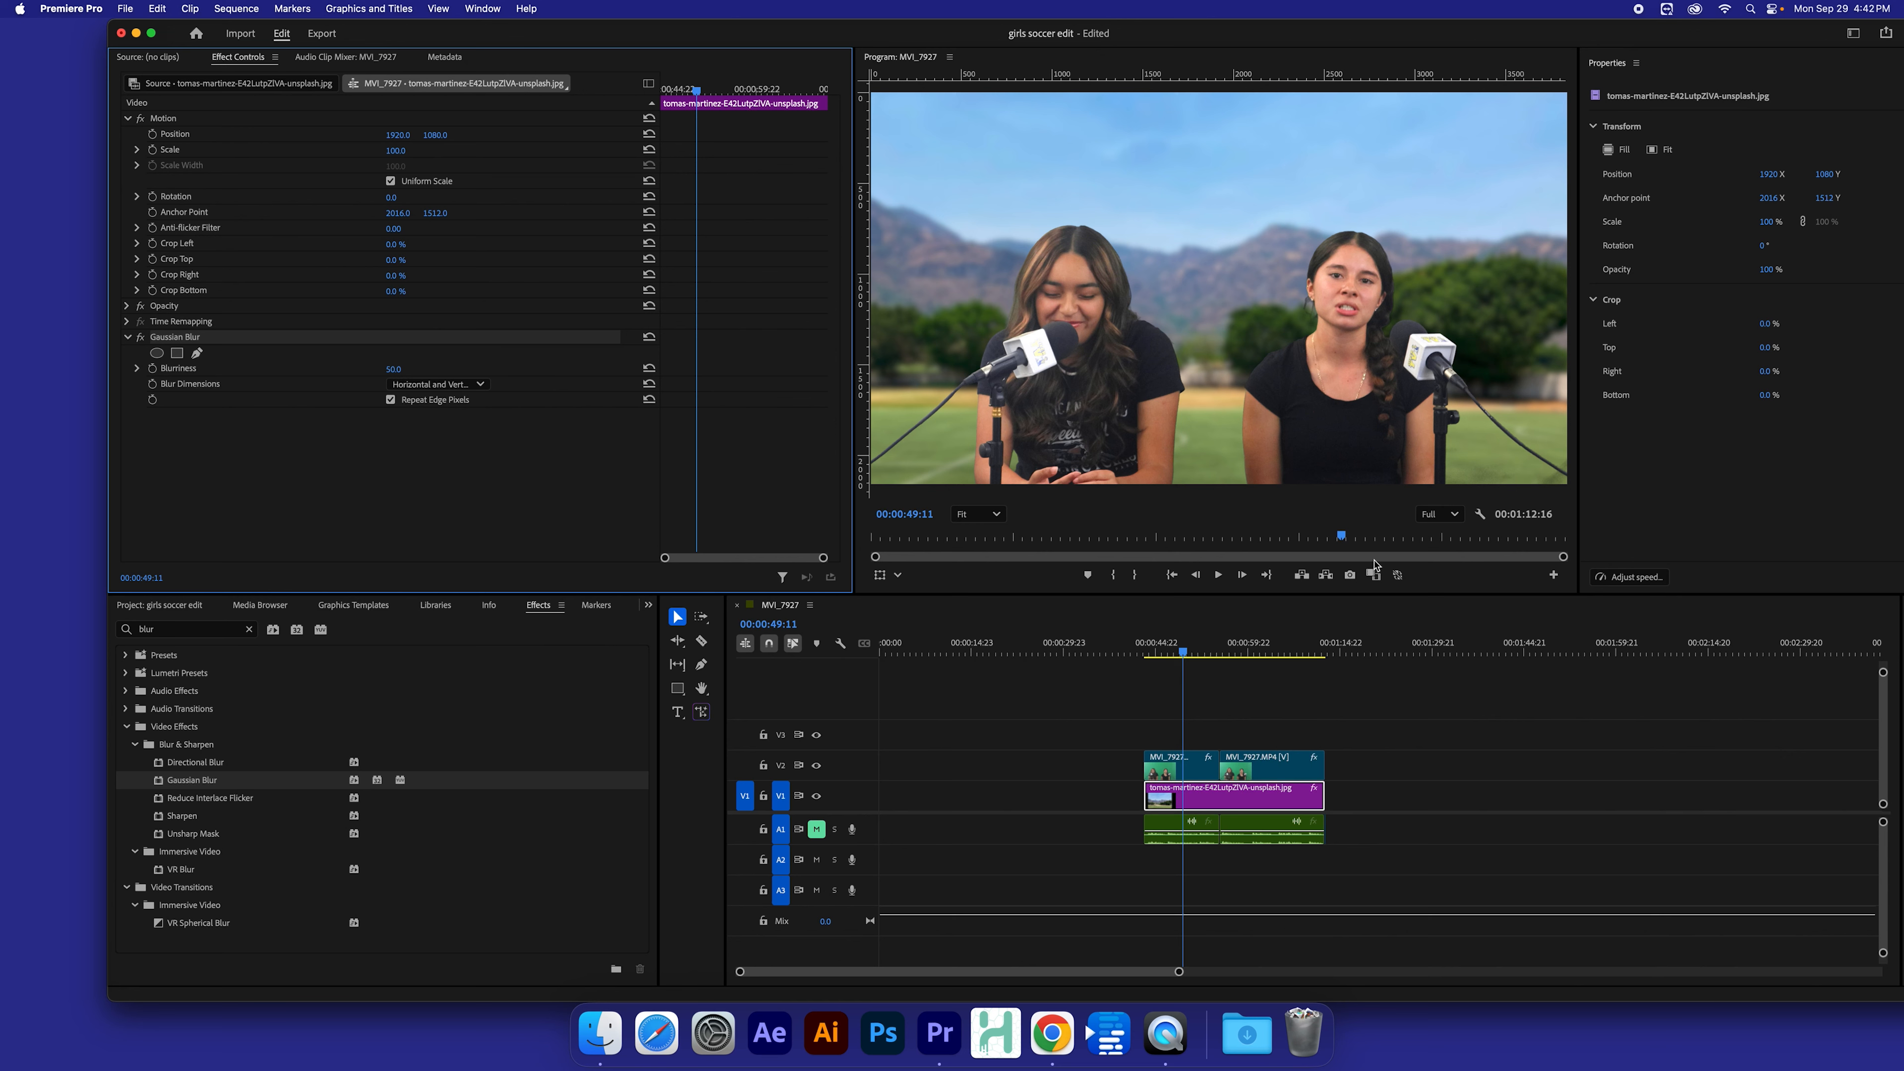
# Step: Play back the interview from its start to review the blurred background
pyautogui.click(1142, 654)
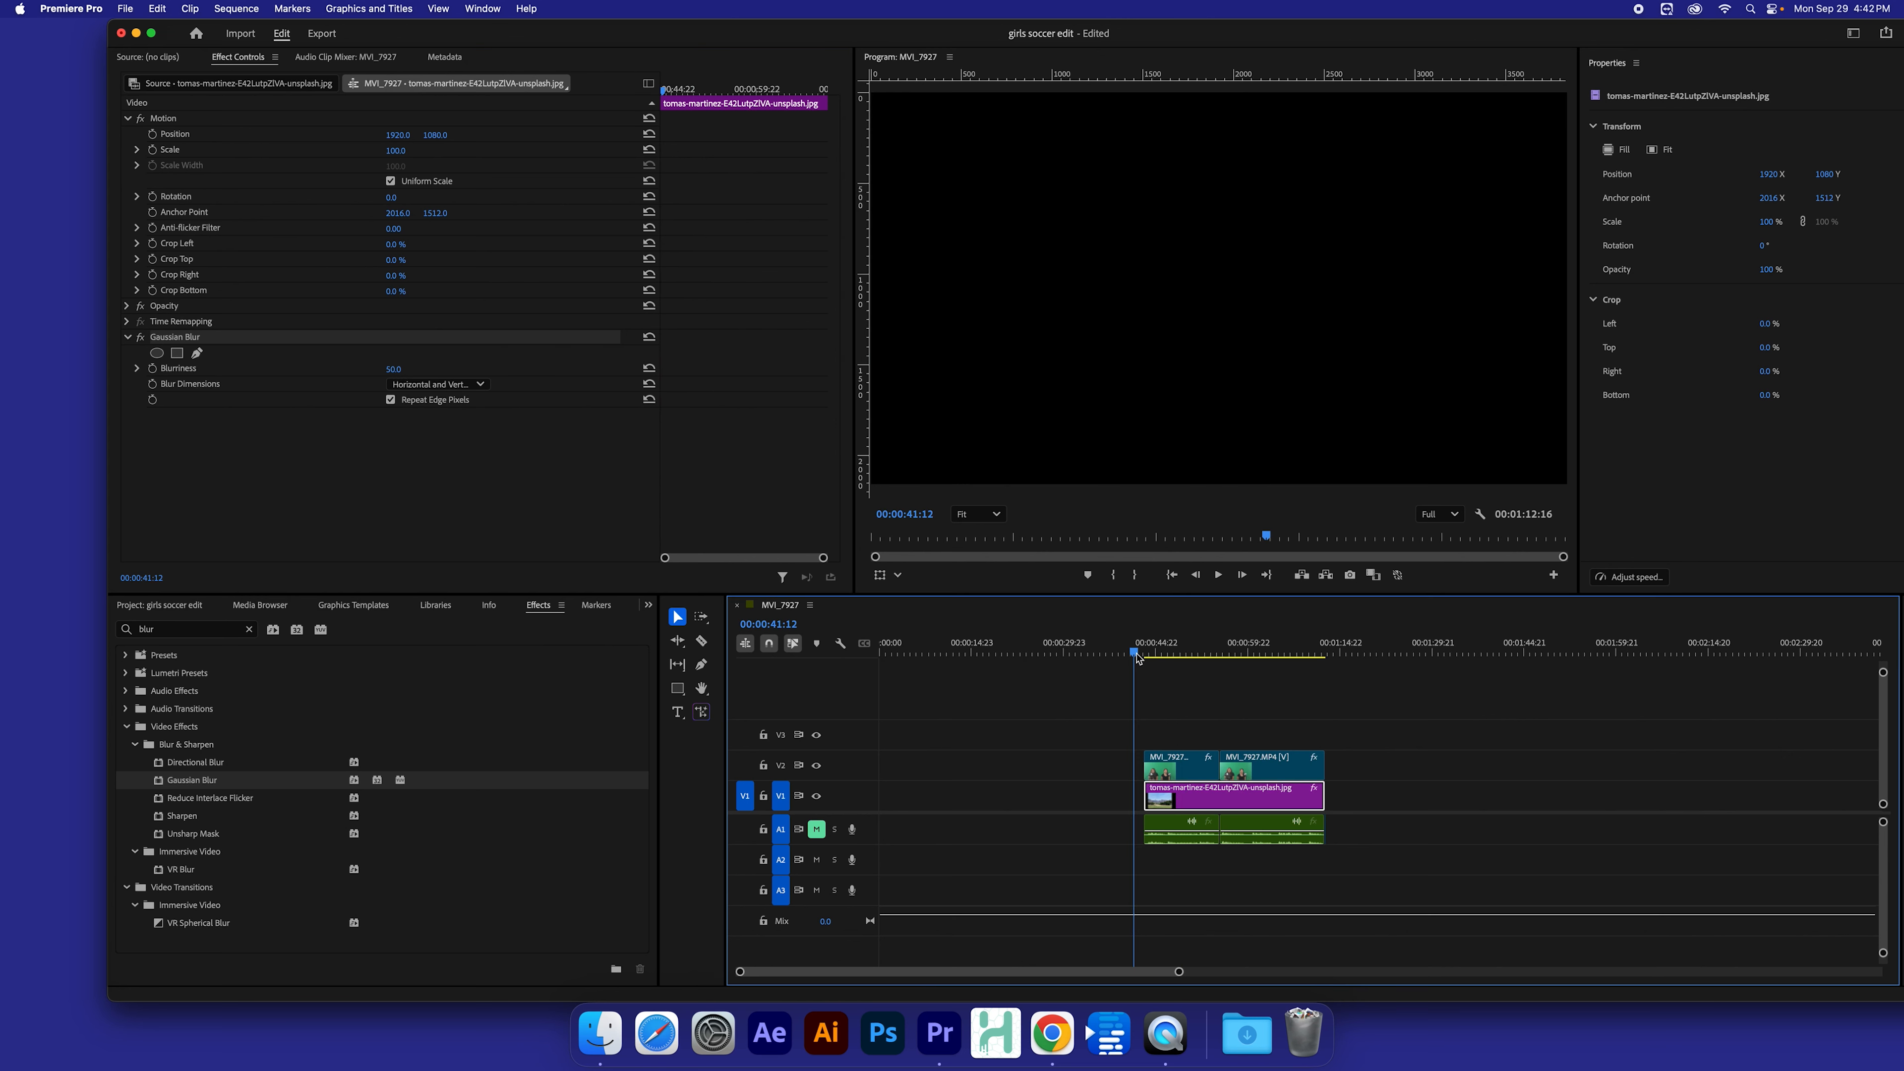
pyautogui.press('space')
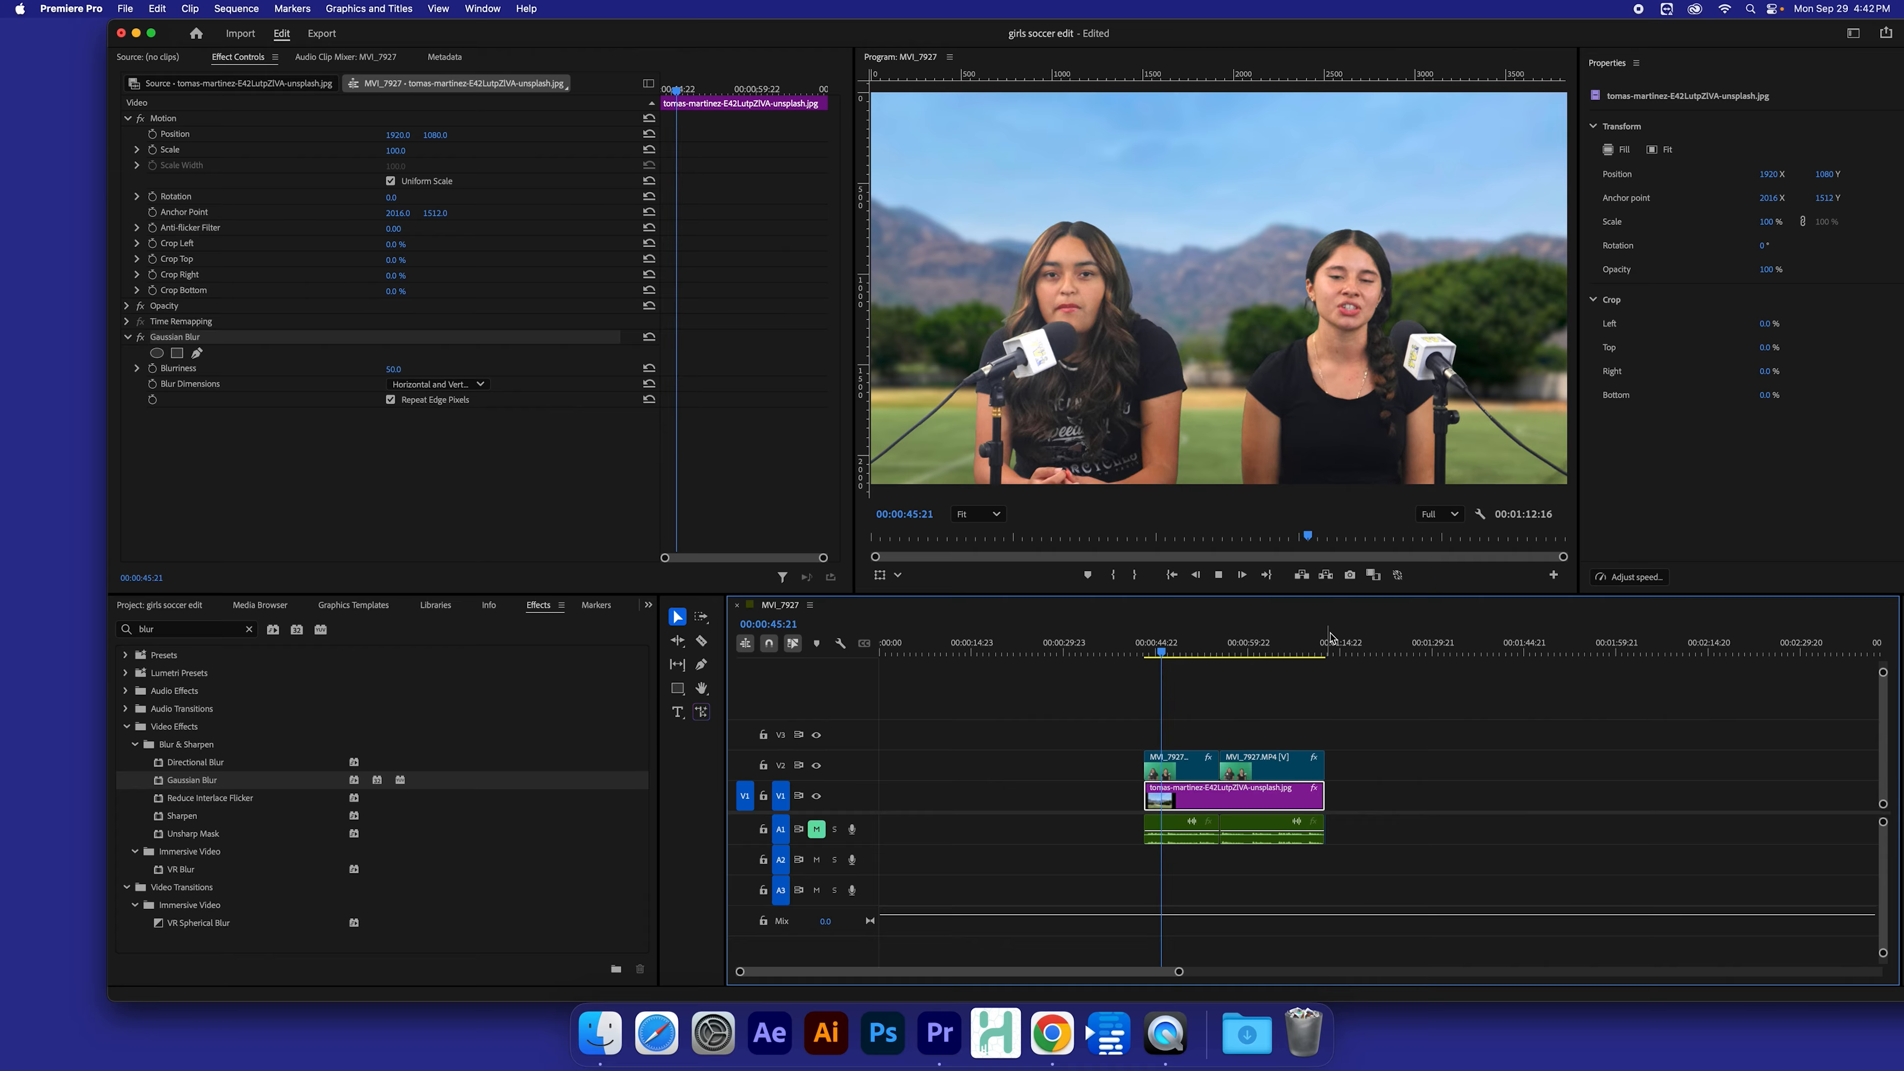
pyautogui.press('space')
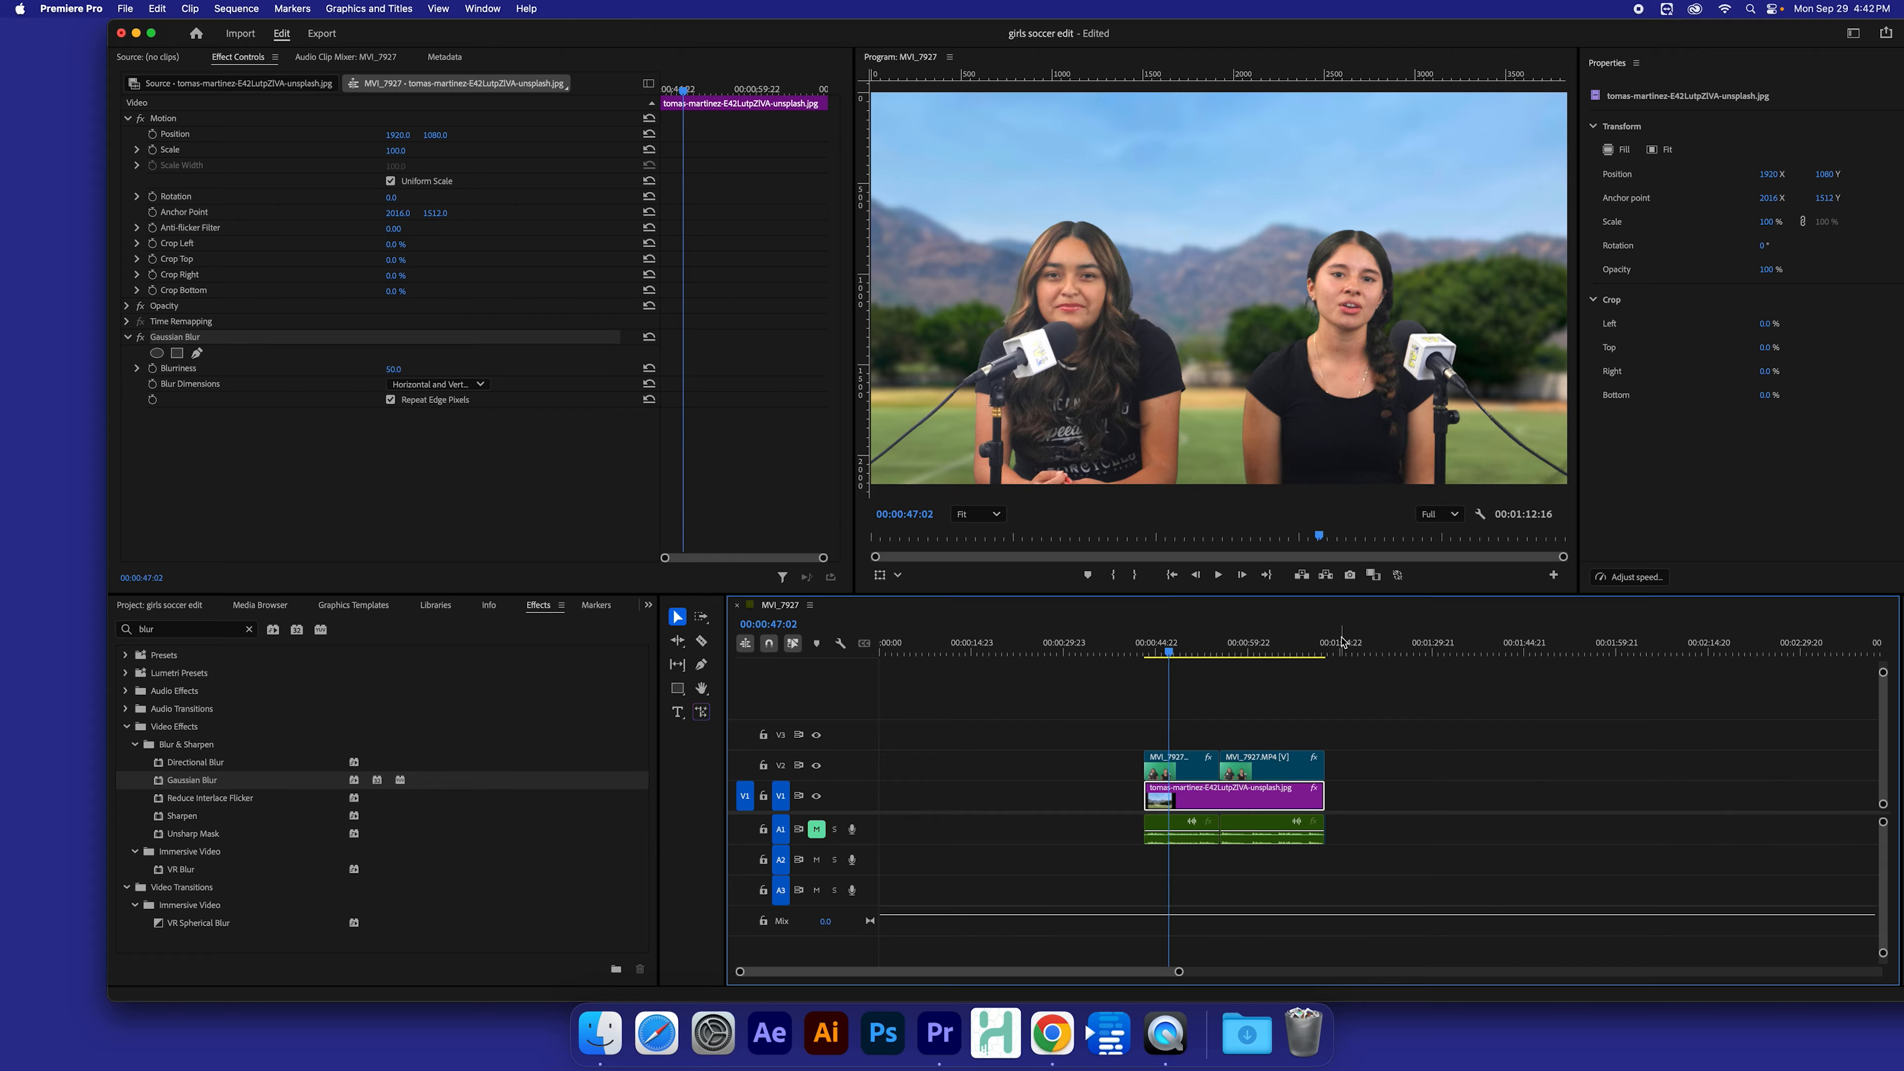